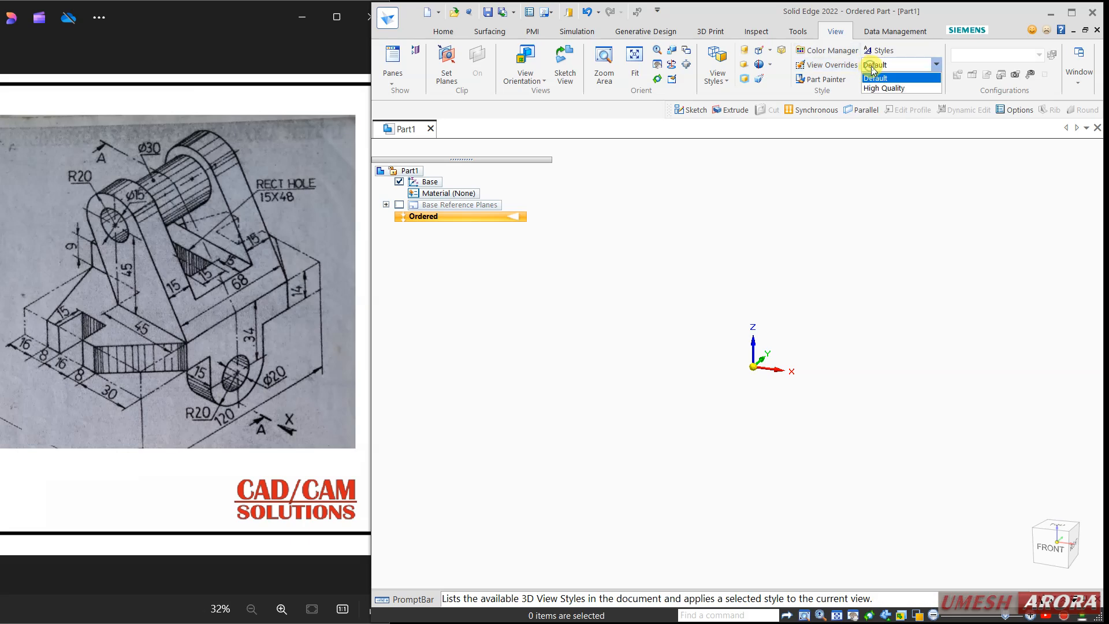
# Step: Change the view background from solid to Gradient in the view overrides
pyautogui.click(890, 64)
pyautogui.rightClick(751, 179)
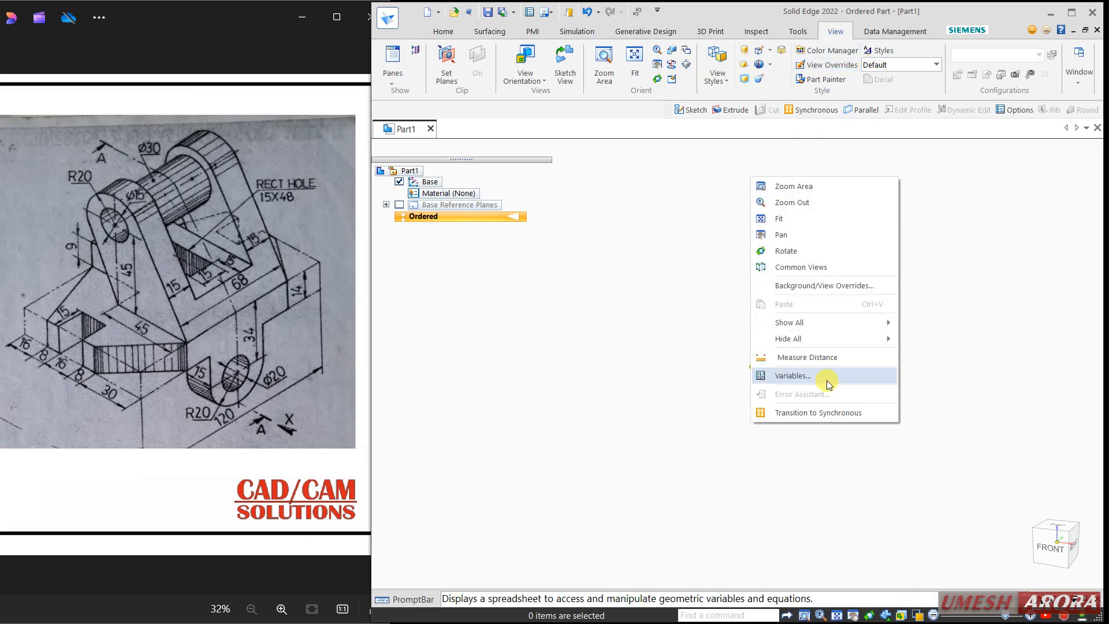
pyautogui.click(836, 286)
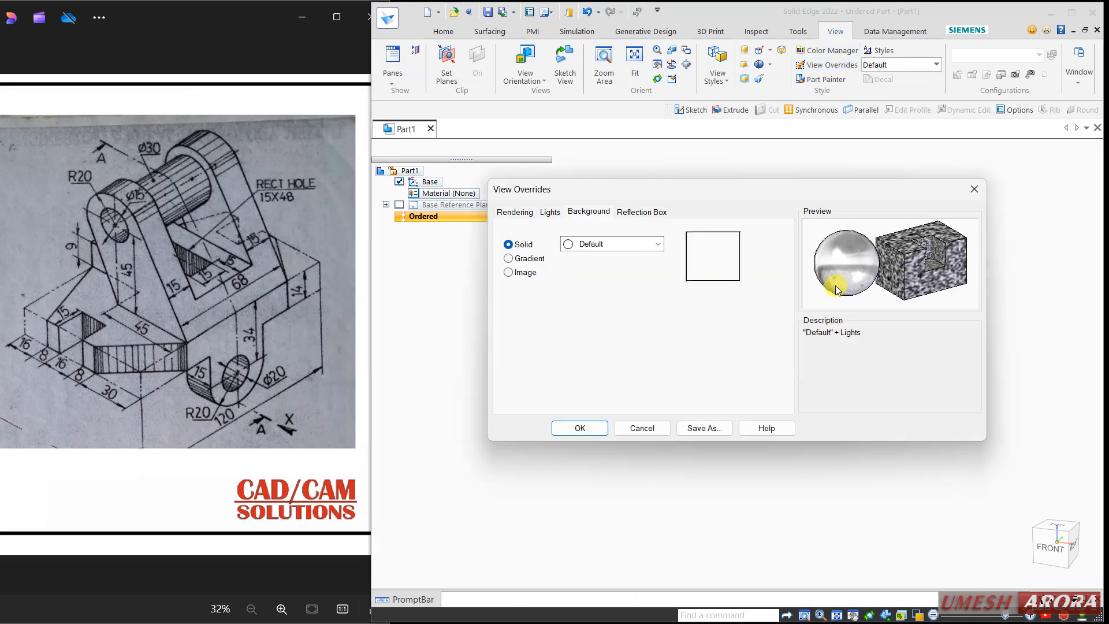
pyautogui.click(527, 259)
pyautogui.click(580, 428)
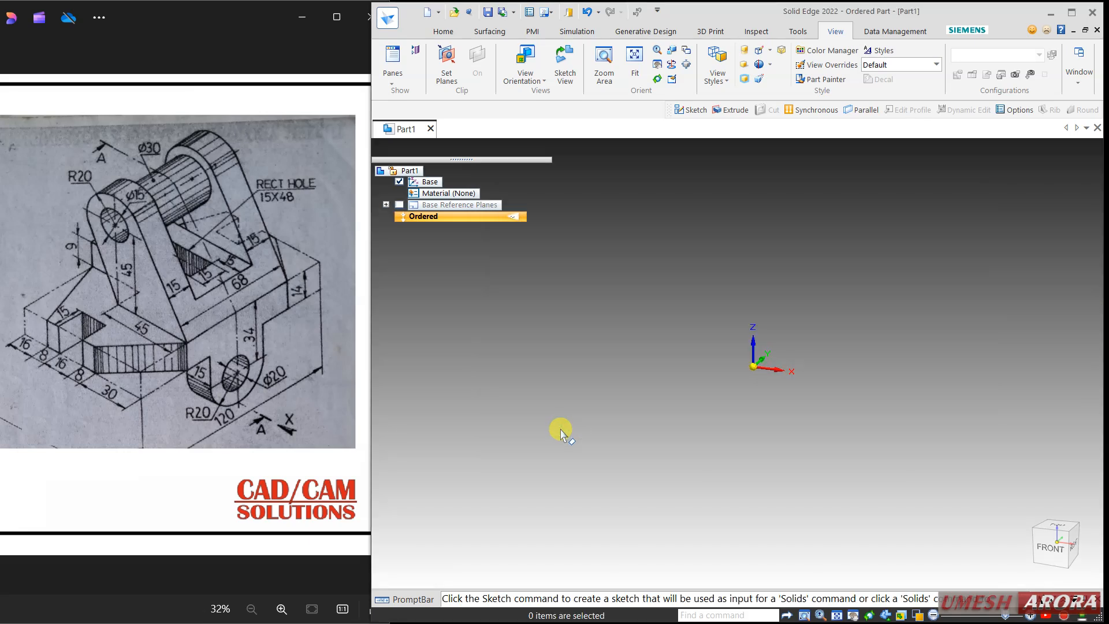
# Step: Start a sketch on the Top (xy) plane and draw a horizontal baseline about 54 mm long through the origin
pyautogui.click(443, 31)
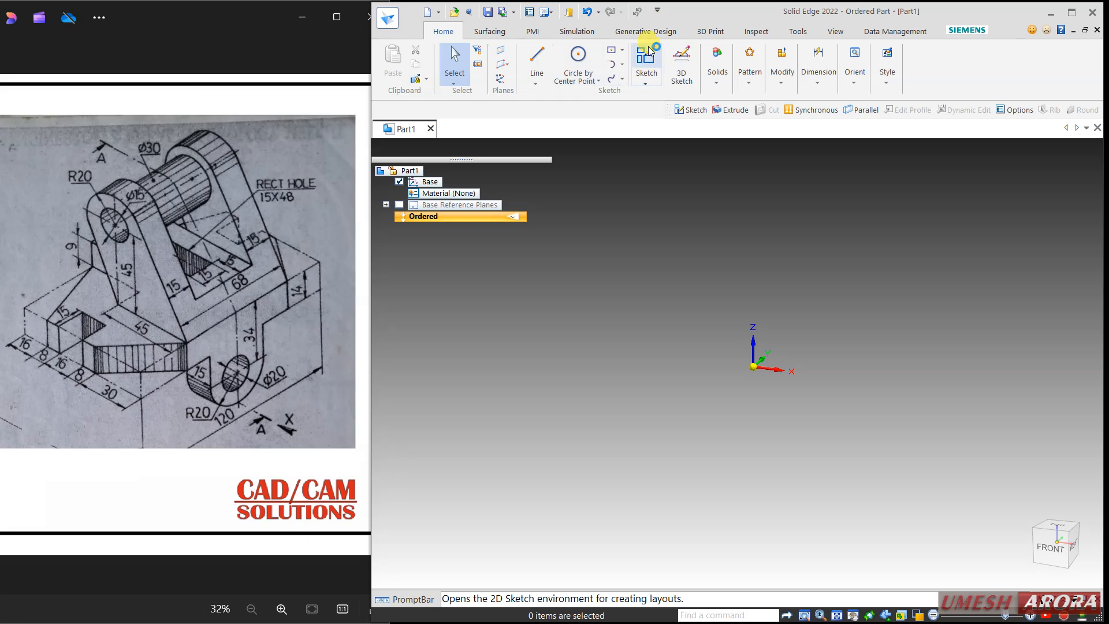
pyautogui.click(648, 55)
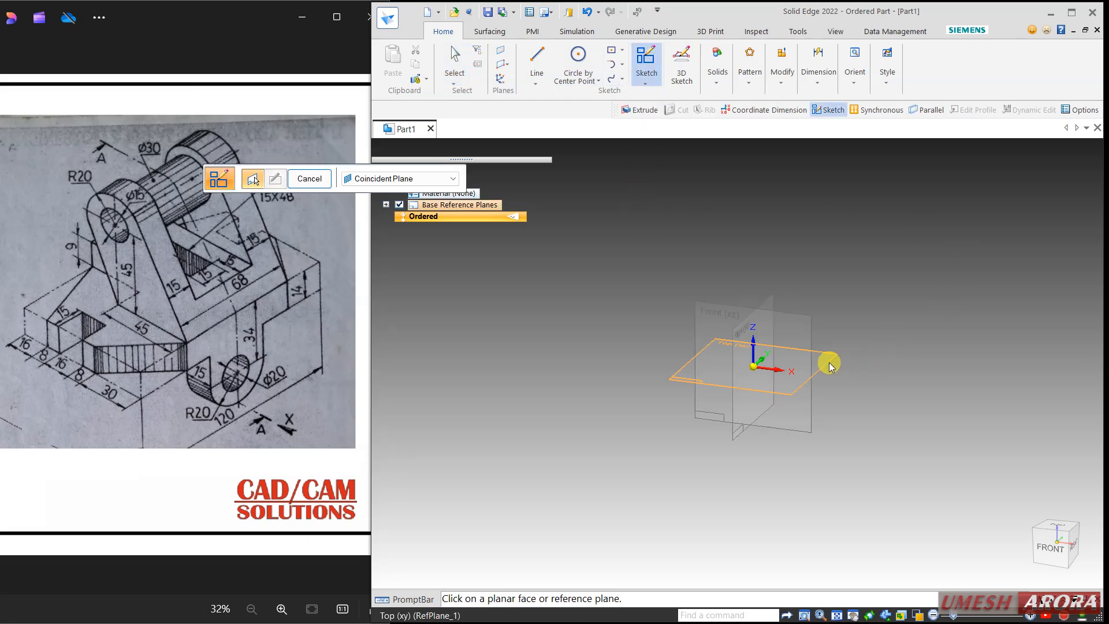
pyautogui.click(830, 366)
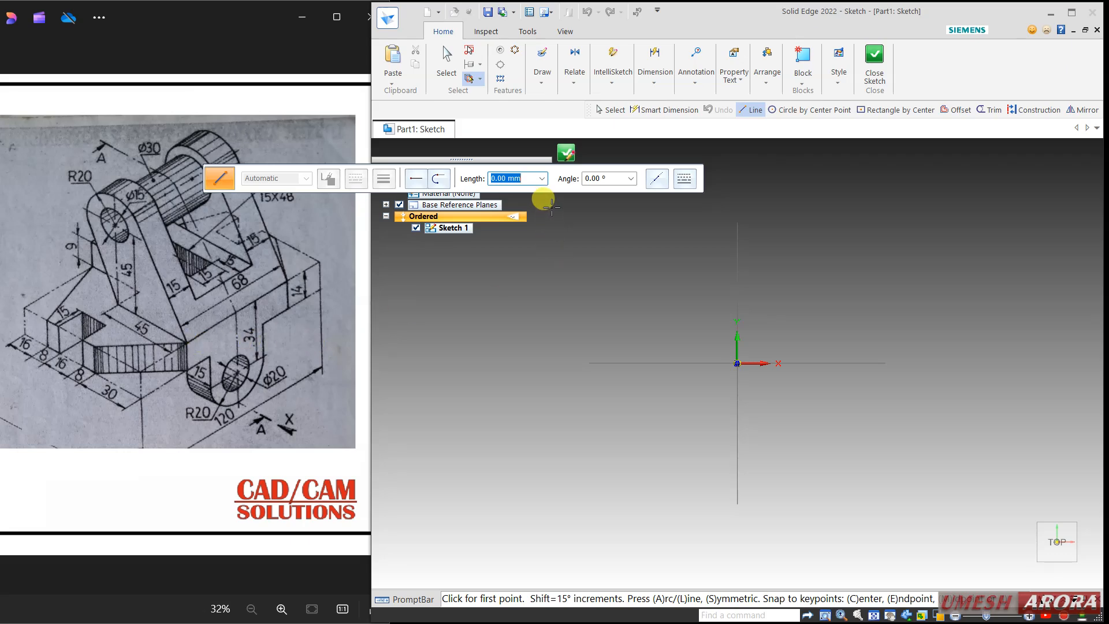
pyautogui.click(676, 363)
pyautogui.click(816, 363)
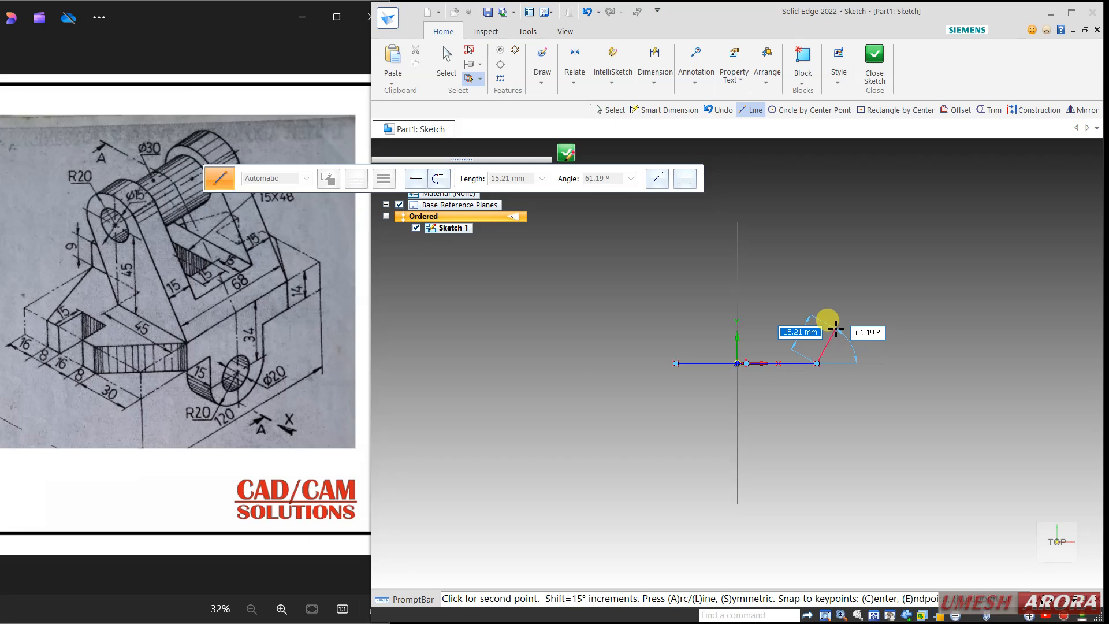
pyautogui.rightClick(835, 328)
# Step: From the baseline's left end, draw a sloped edge, a short vertical edge, an inward rectangular notch about 16 mm high and another short vertical edge
pyautogui.click(676, 363)
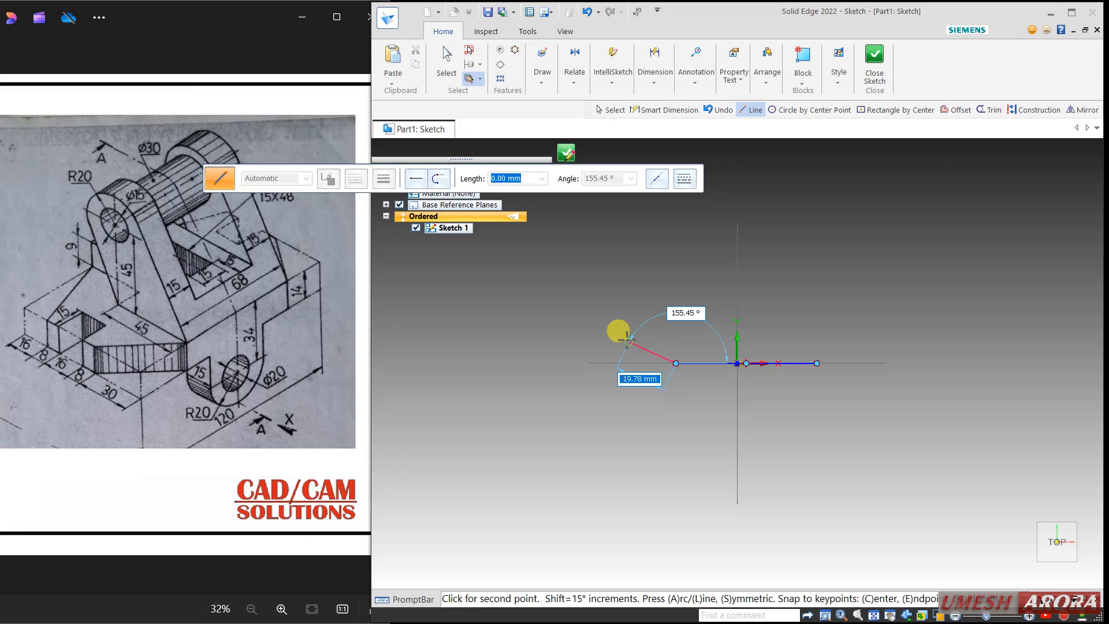
pyautogui.click(629, 342)
pyautogui.click(629, 322)
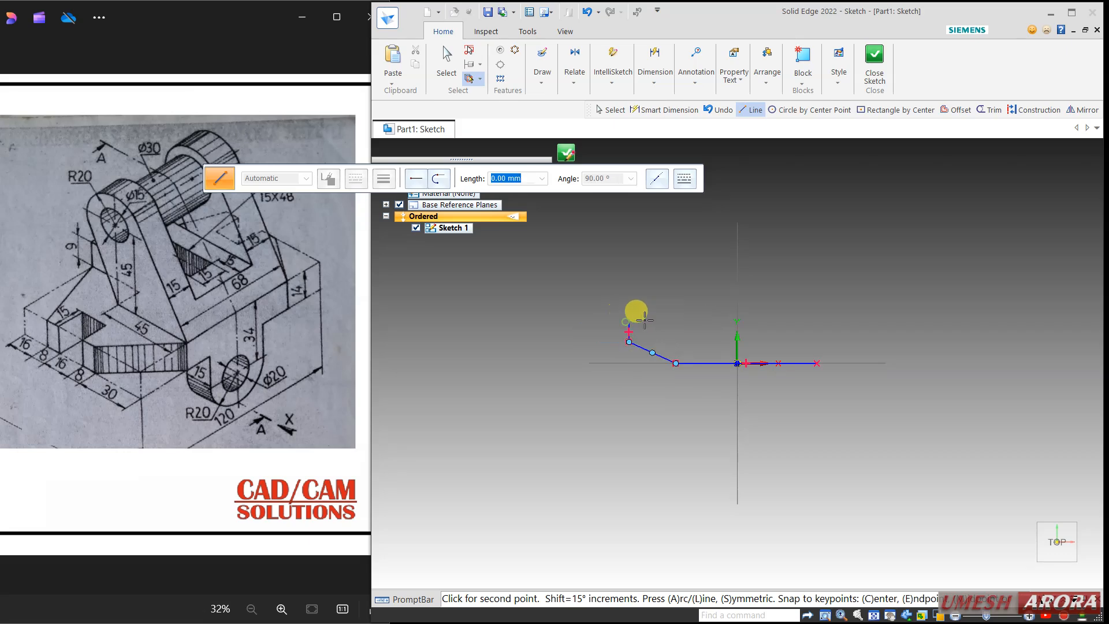
pyautogui.click(659, 322)
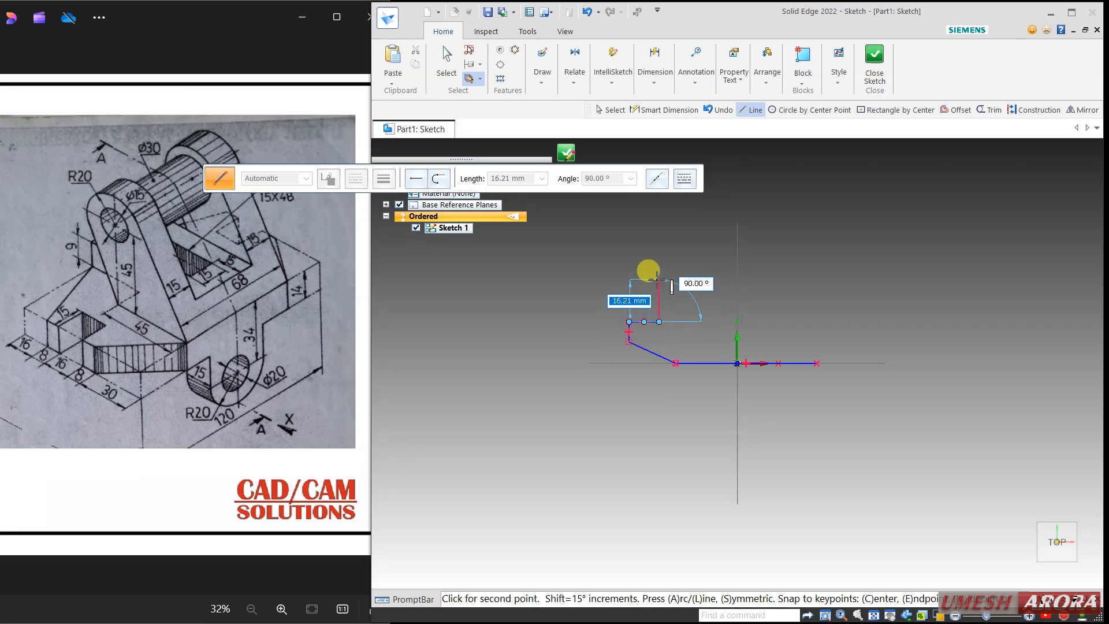
pyautogui.click(658, 280)
pyautogui.click(629, 279)
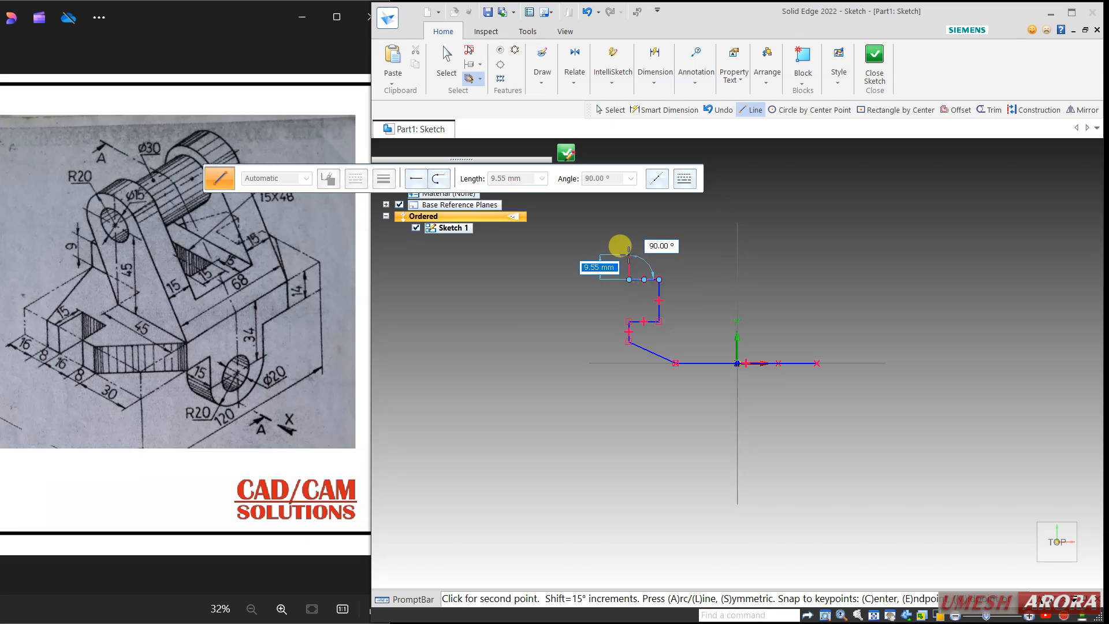
pyautogui.click(629, 254)
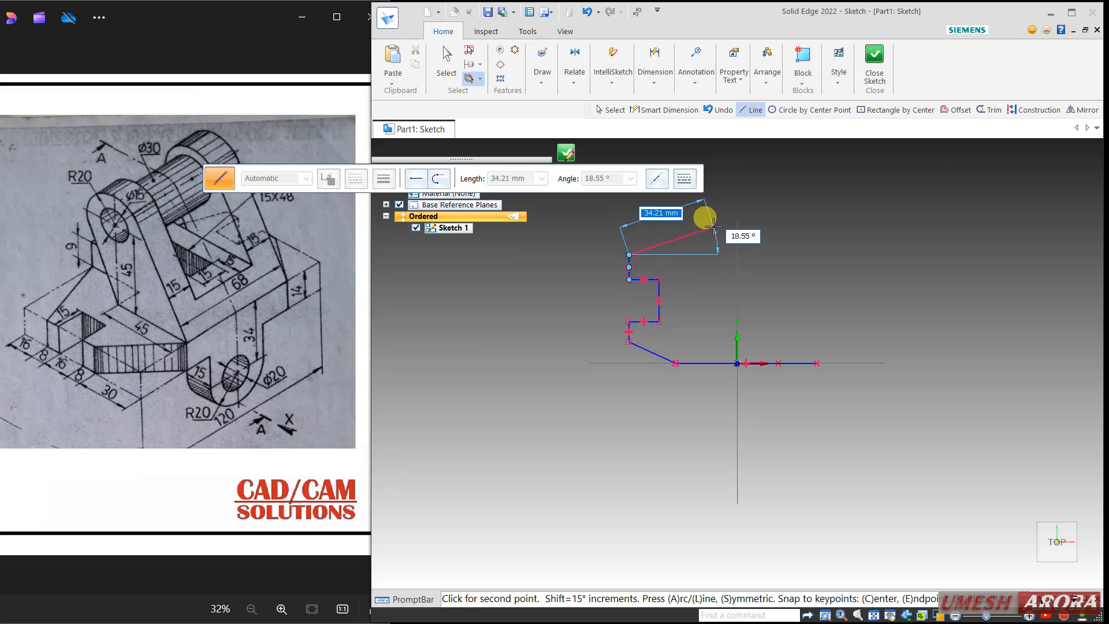
# Step: Continue the outline with a sloped edge about 34 mm long and a horizontal edge about 9 mm long ending on the vertical axis
pyautogui.click(735, 223)
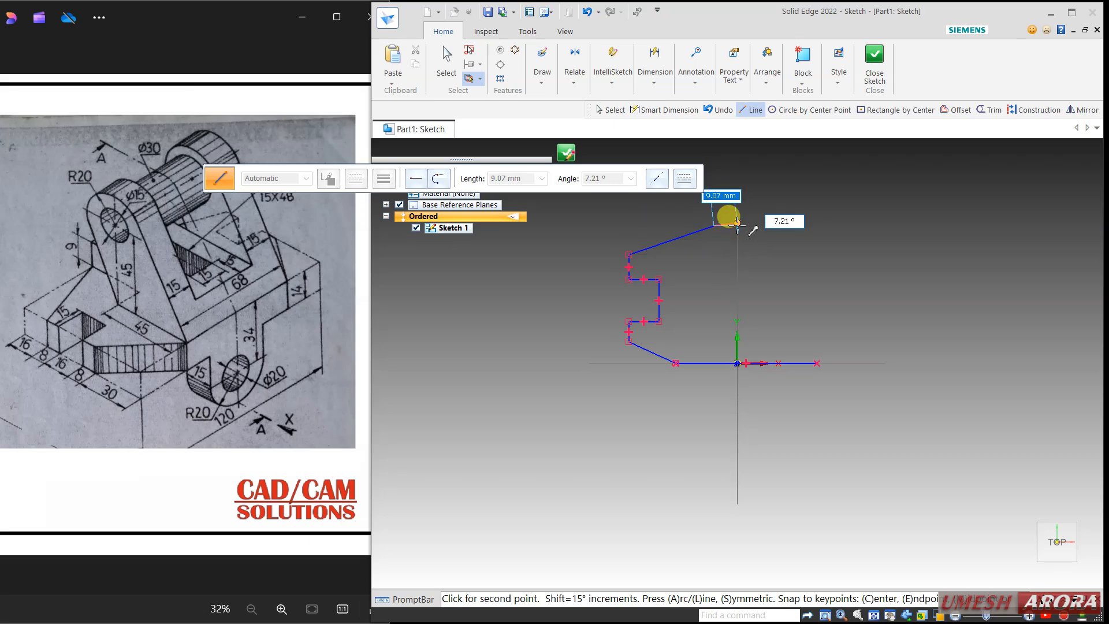
pyautogui.scroll(-2, 737, 225)
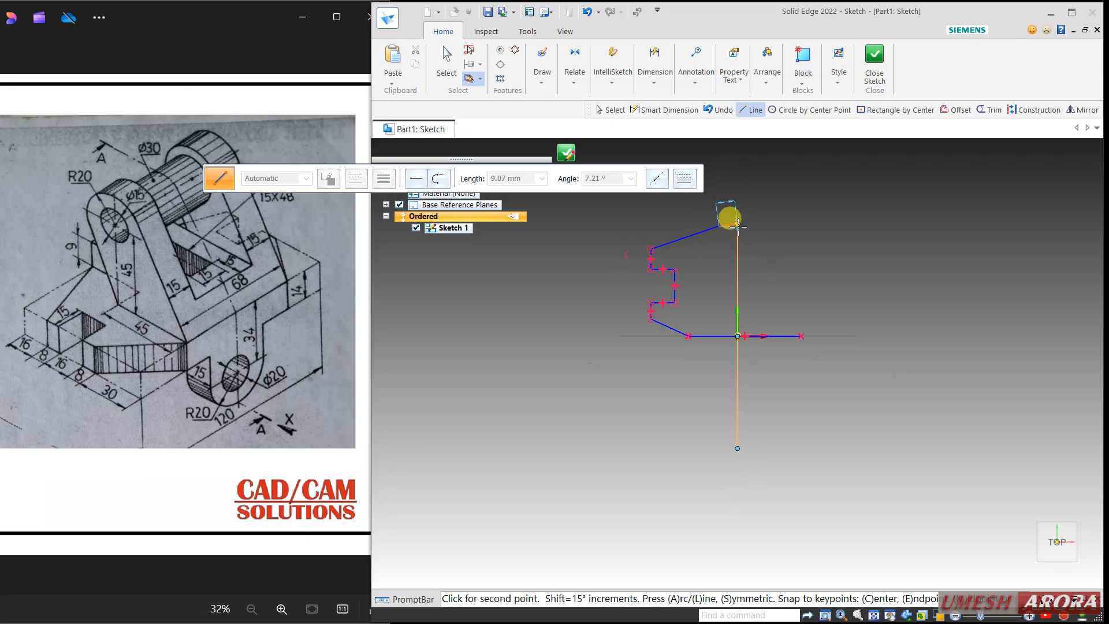
pyautogui.scroll(4, 734, 228)
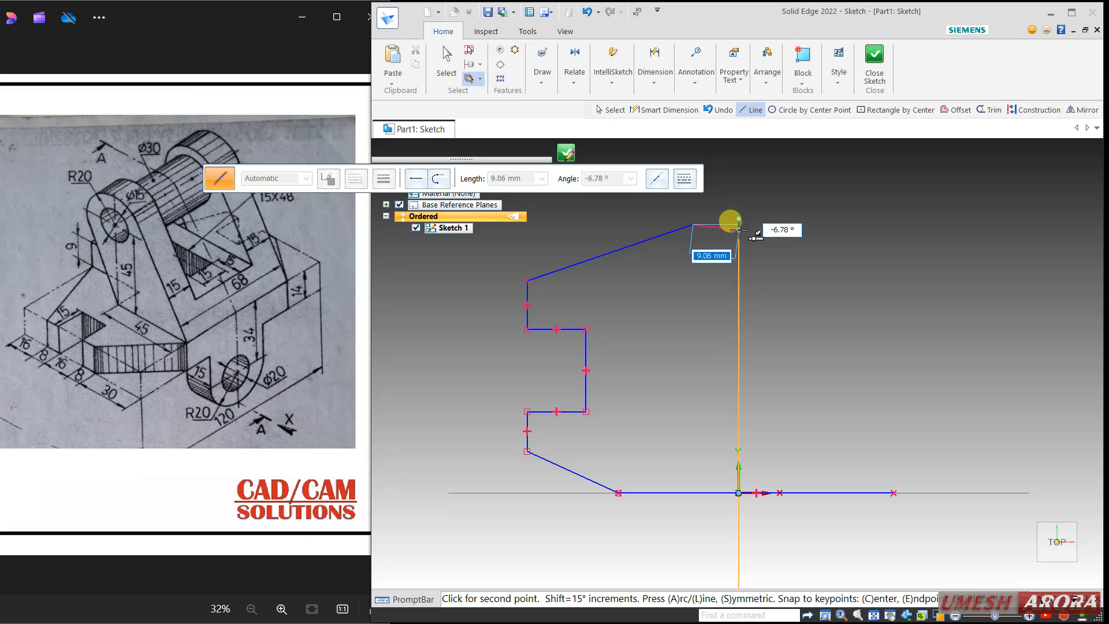
pyautogui.click(739, 224)
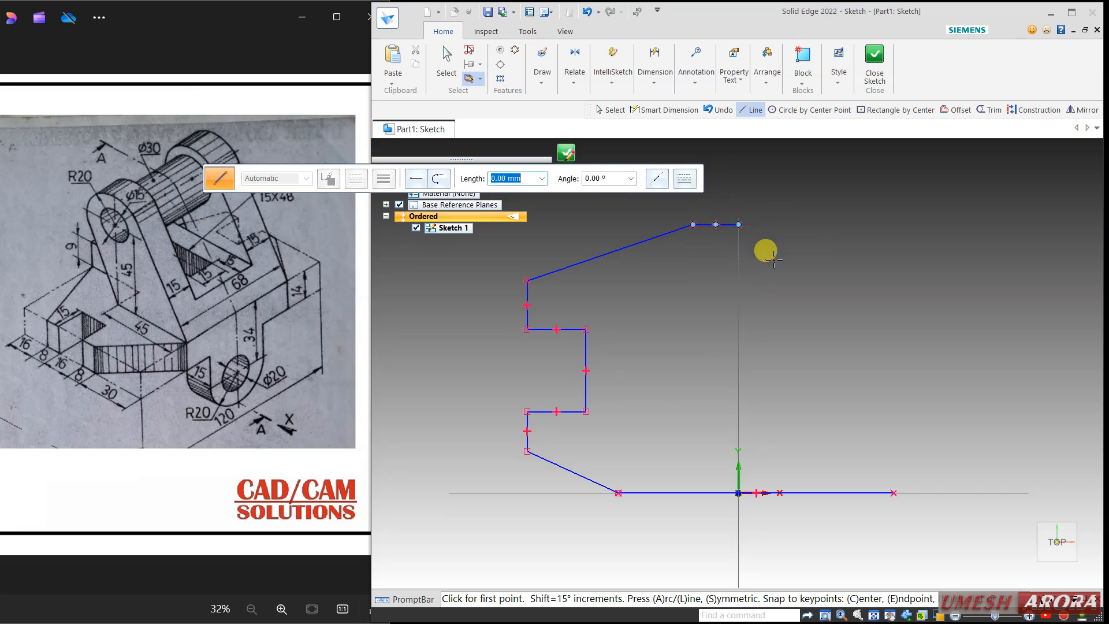
pyautogui.press('Escape')
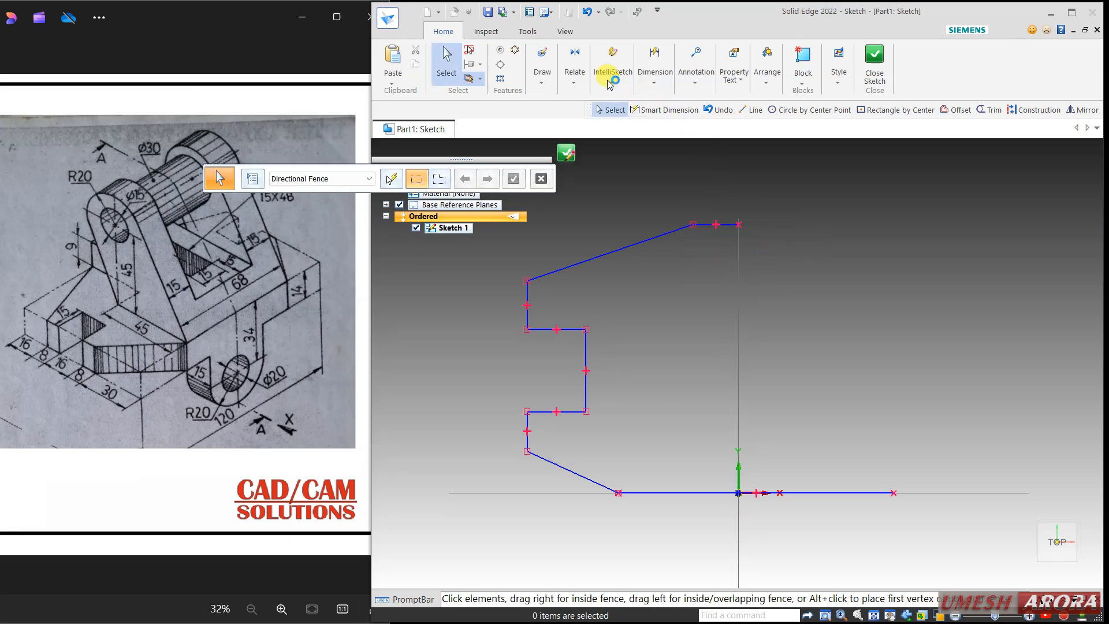
# Step: Dimension the horizontal baseline to 68 mm
pyautogui.click(665, 86)
pyautogui.click(652, 122)
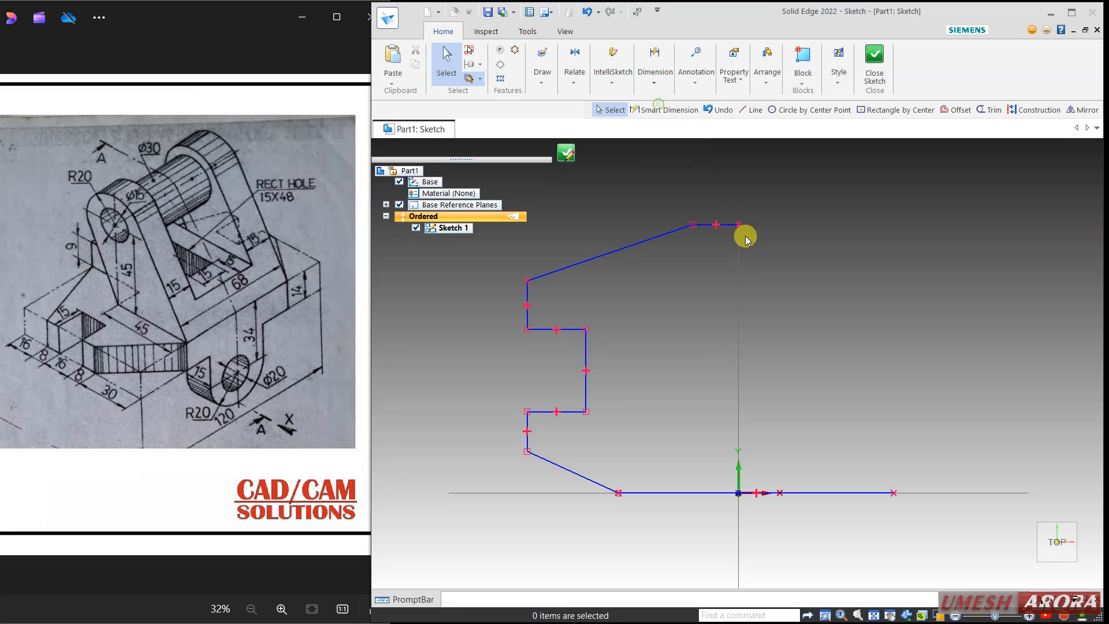
pyautogui.click(816, 490)
pyautogui.click(788, 522)
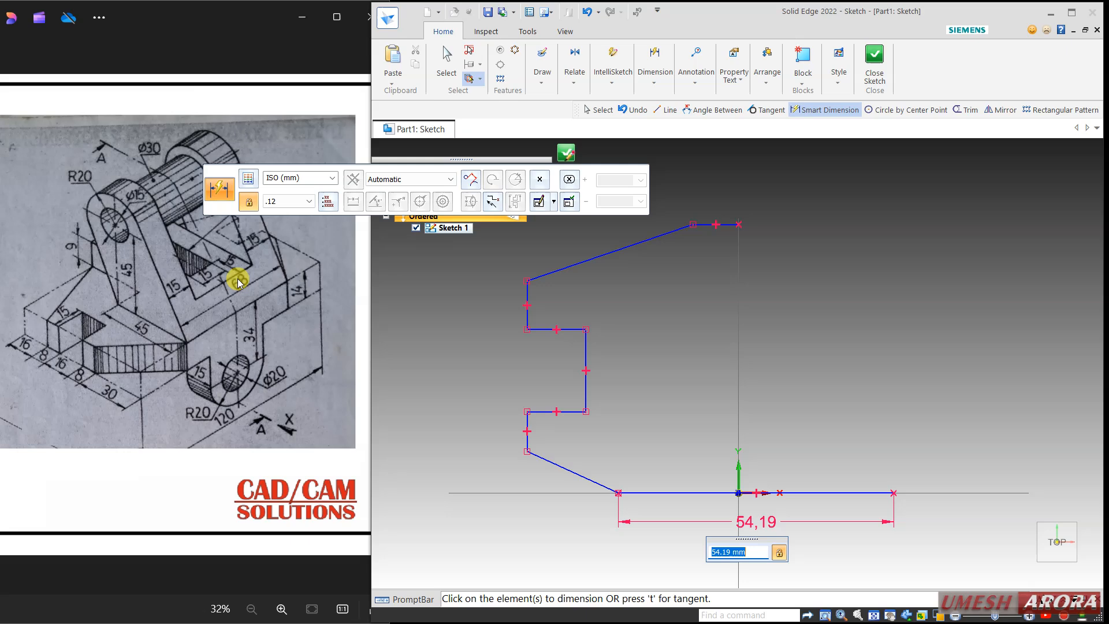
pyautogui.write('68')
pyautogui.press('Return')
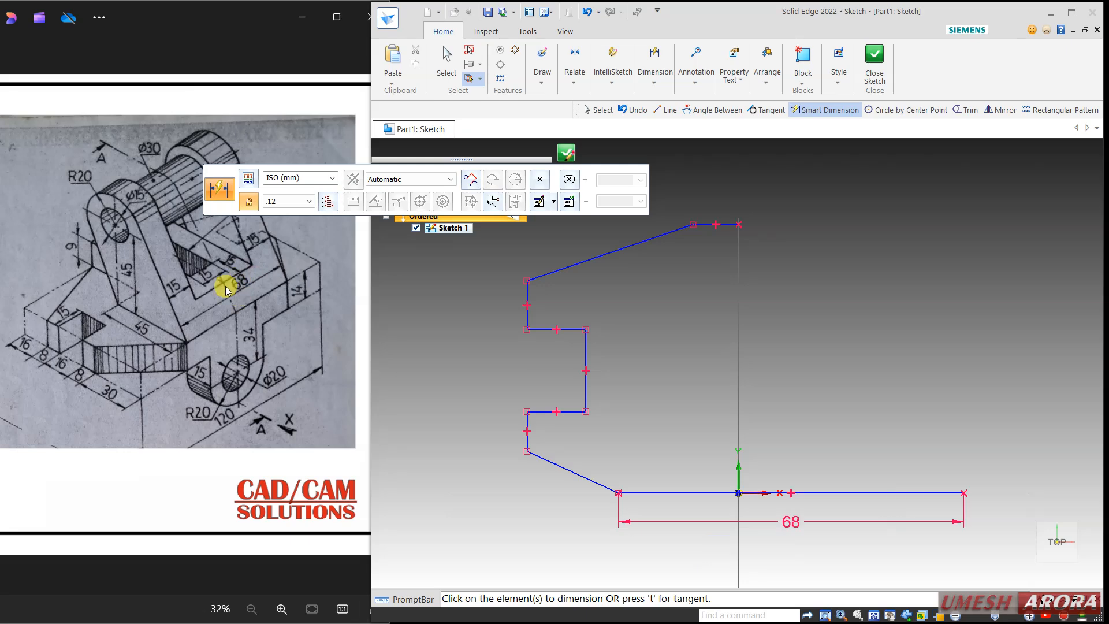
# Step: Dimension the baseline's right end to 34 mm from the vertical axis
pyautogui.click(739, 328)
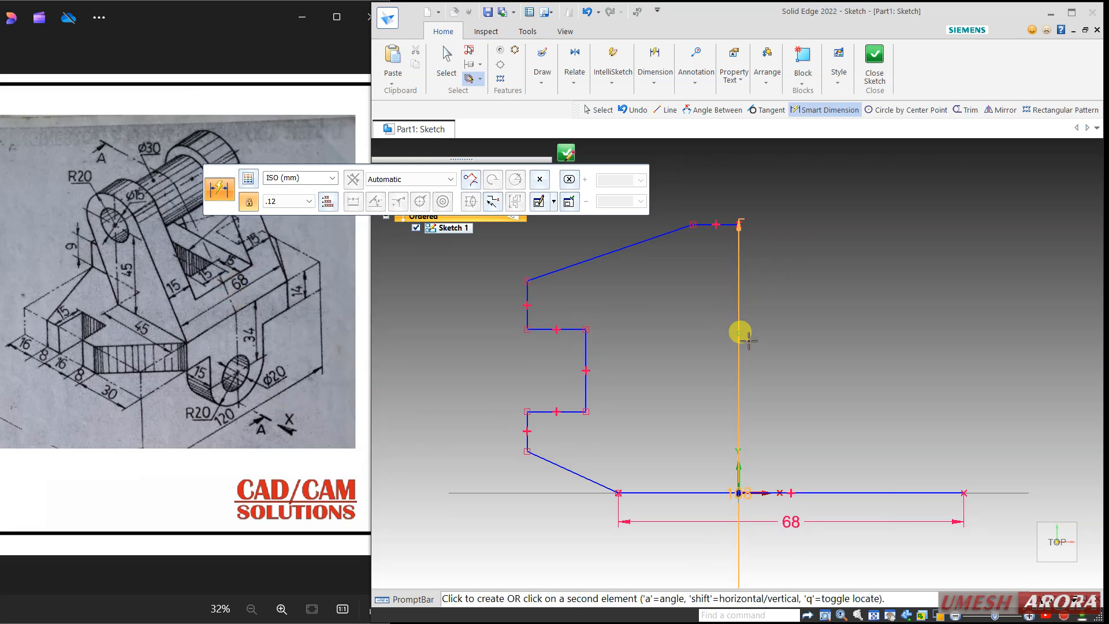
pyautogui.click(963, 493)
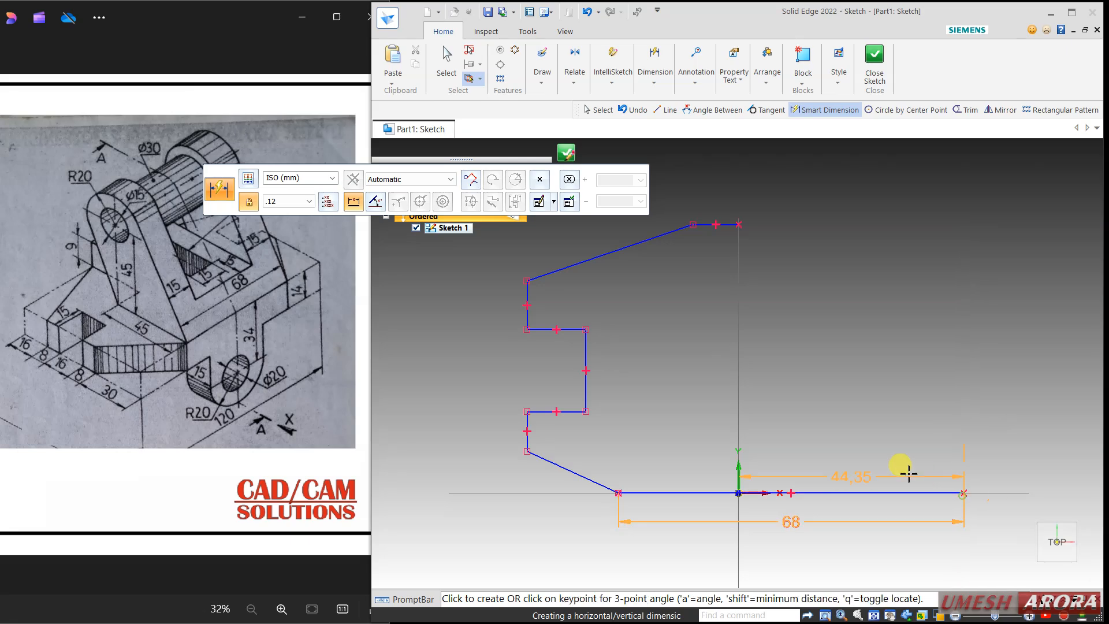
pyautogui.click(890, 468)
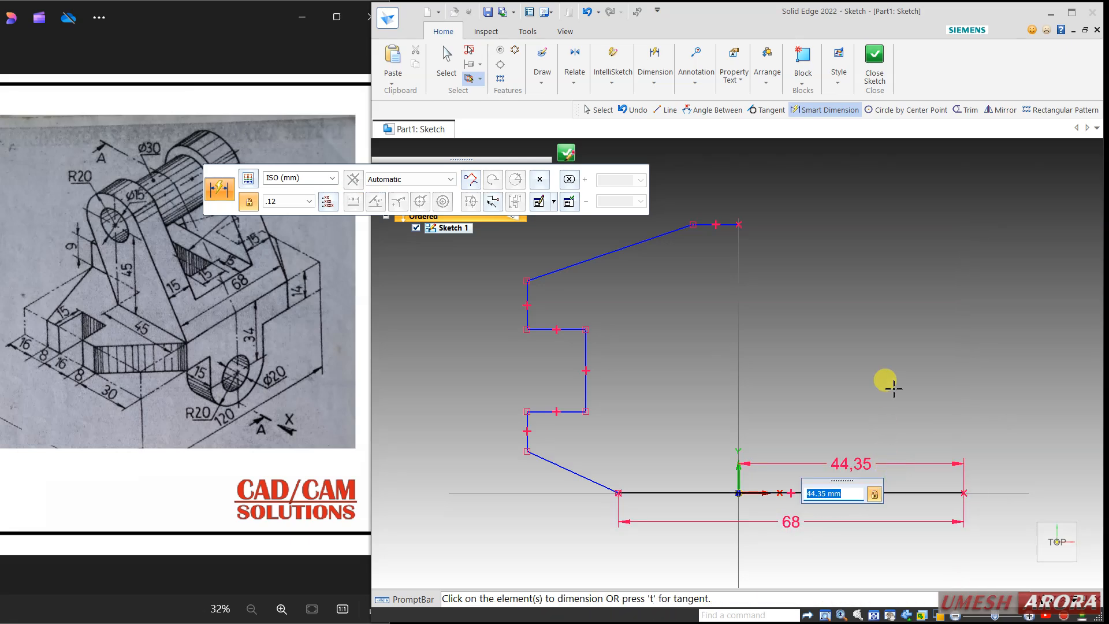
pyautogui.write('34')
pyautogui.press('Return')
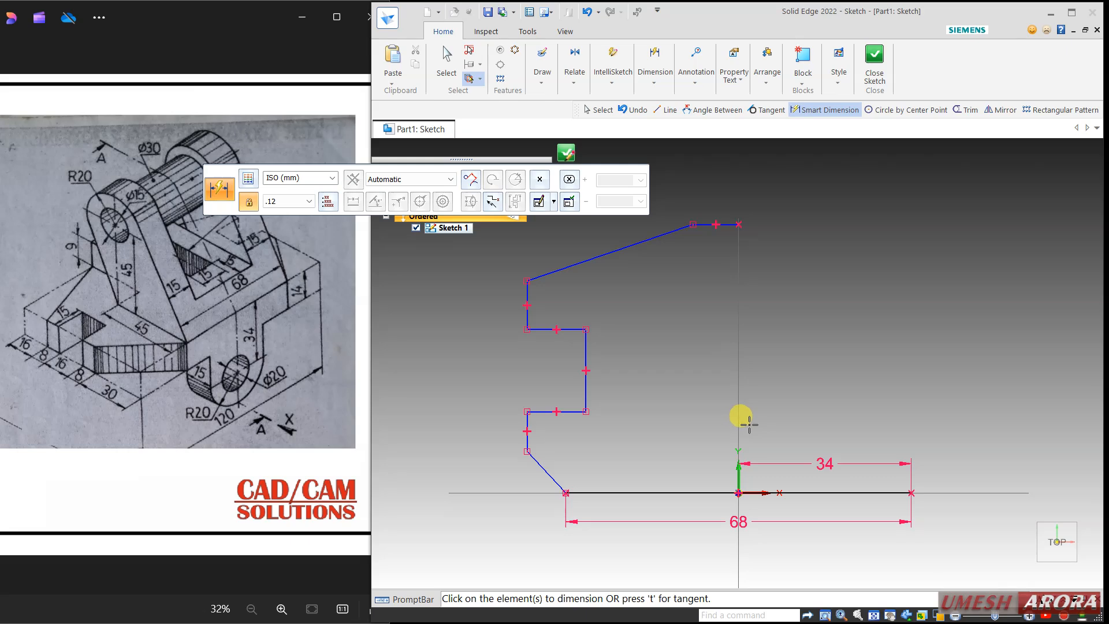
# Step: Dimension the outline's lower-left corner to 60 mm from the vertical axis
pyautogui.click(738, 426)
pyautogui.click(524, 449)
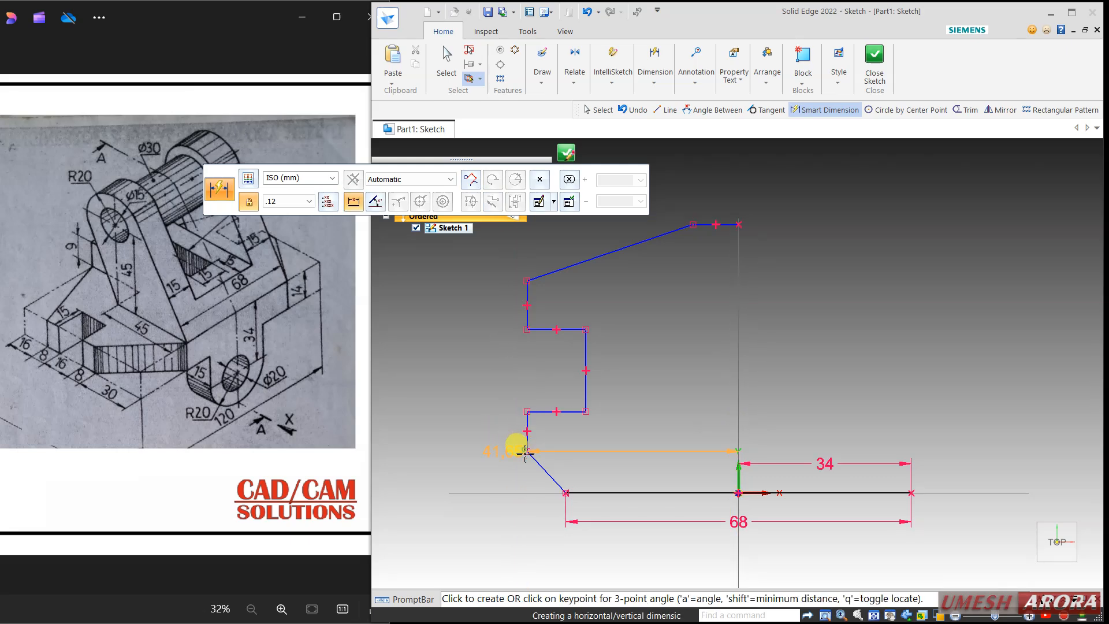
pyautogui.click(548, 542)
pyautogui.write('60')
pyautogui.press('Return')
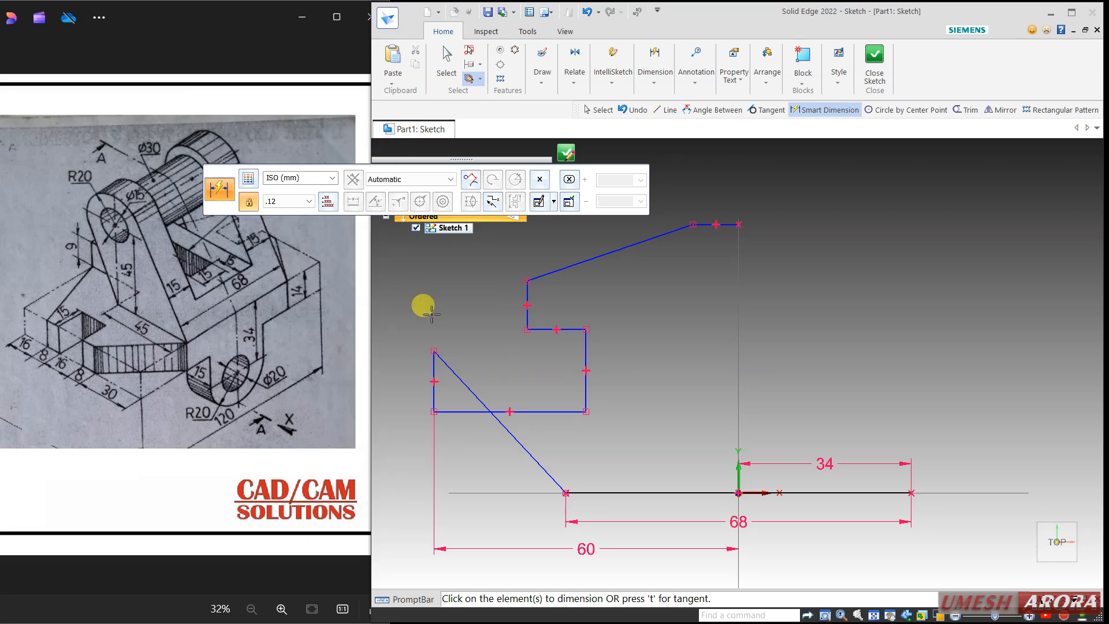
# Step: Move the outer end of the lower sloped edge below the notch so the outline no longer crosses itself
pyautogui.press('Escape')
pyautogui.click(449, 361)
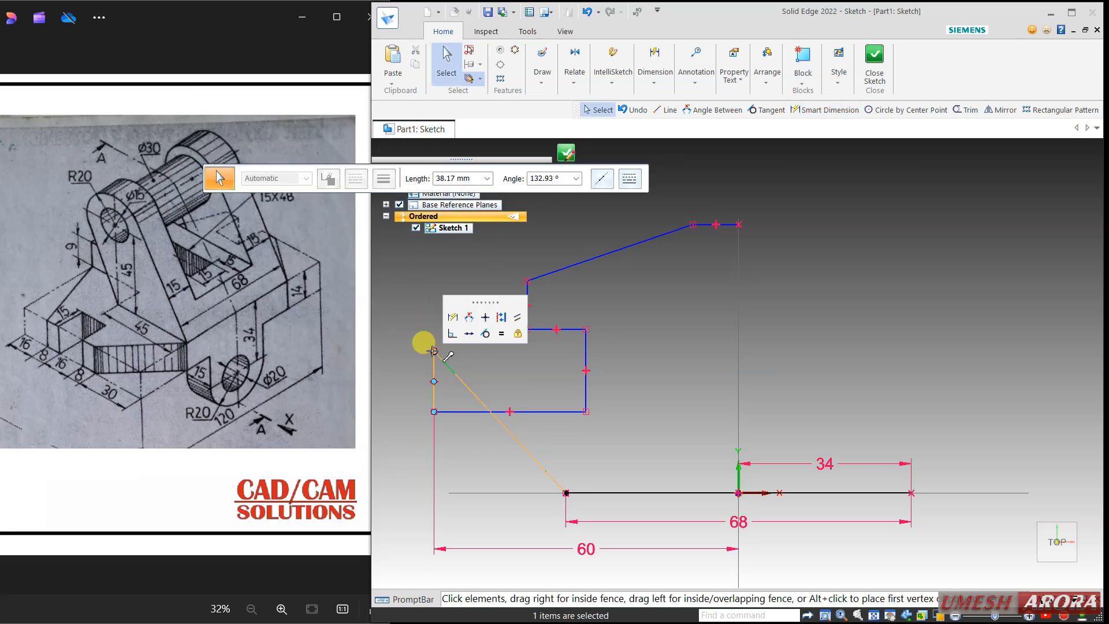
pyautogui.press('Delete')
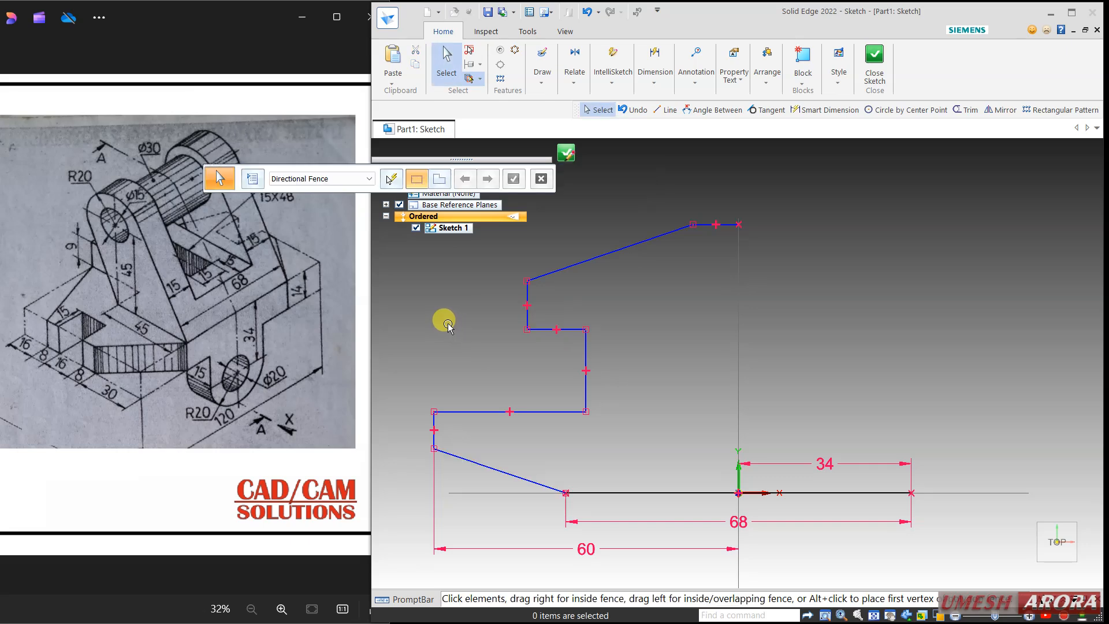
# Step: Make the two short vertical edges above and below the notch collinear
pyautogui.click(574, 82)
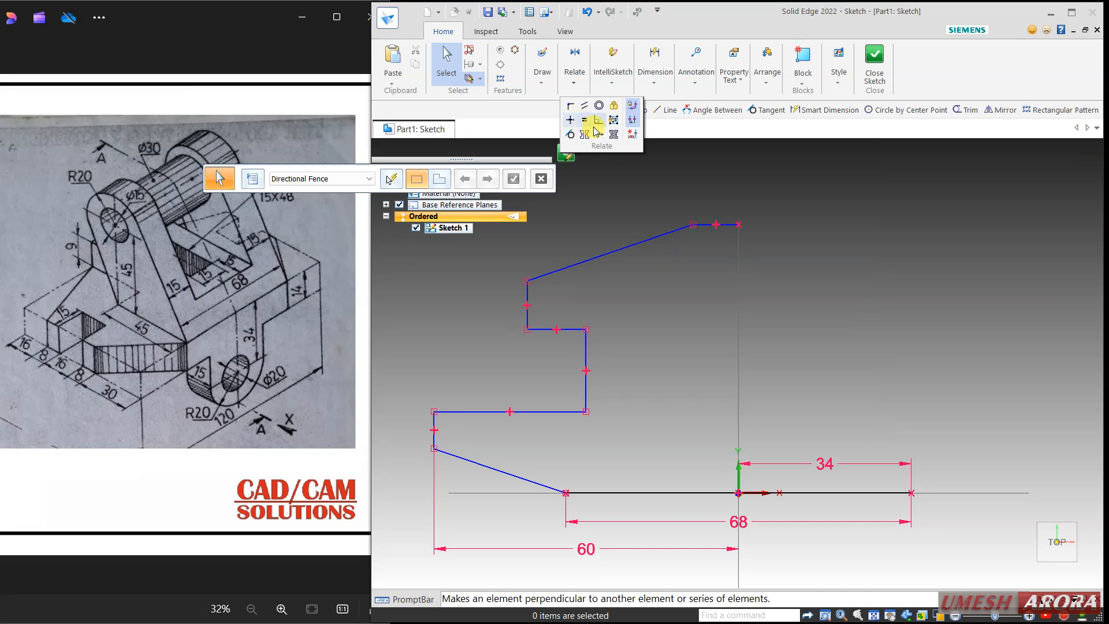
pyautogui.click(599, 135)
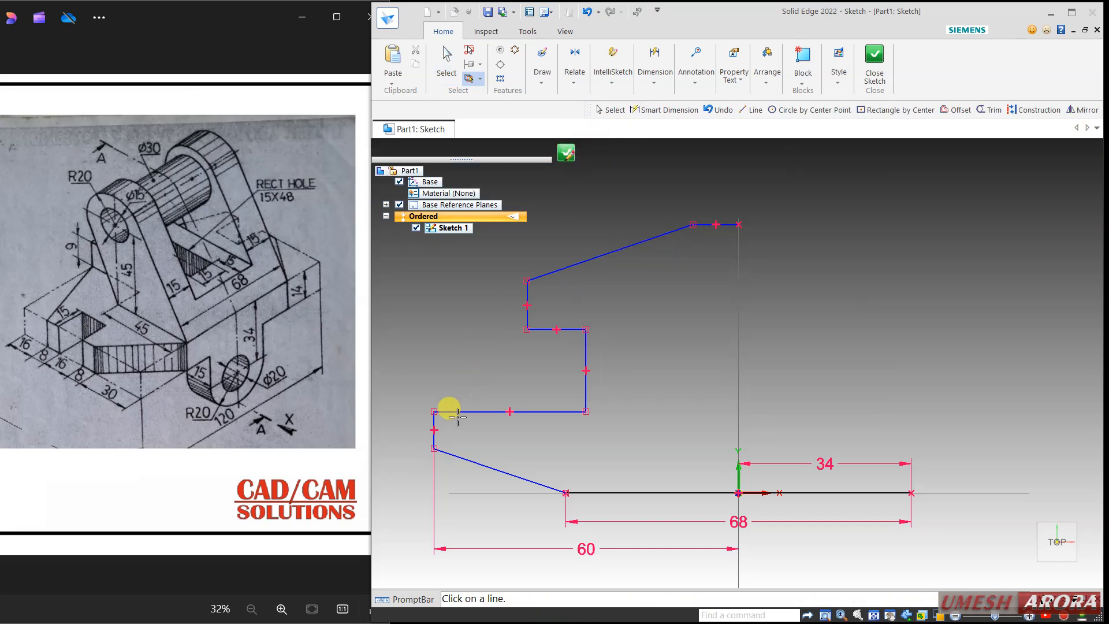
pyautogui.click(434, 427)
pyautogui.click(527, 301)
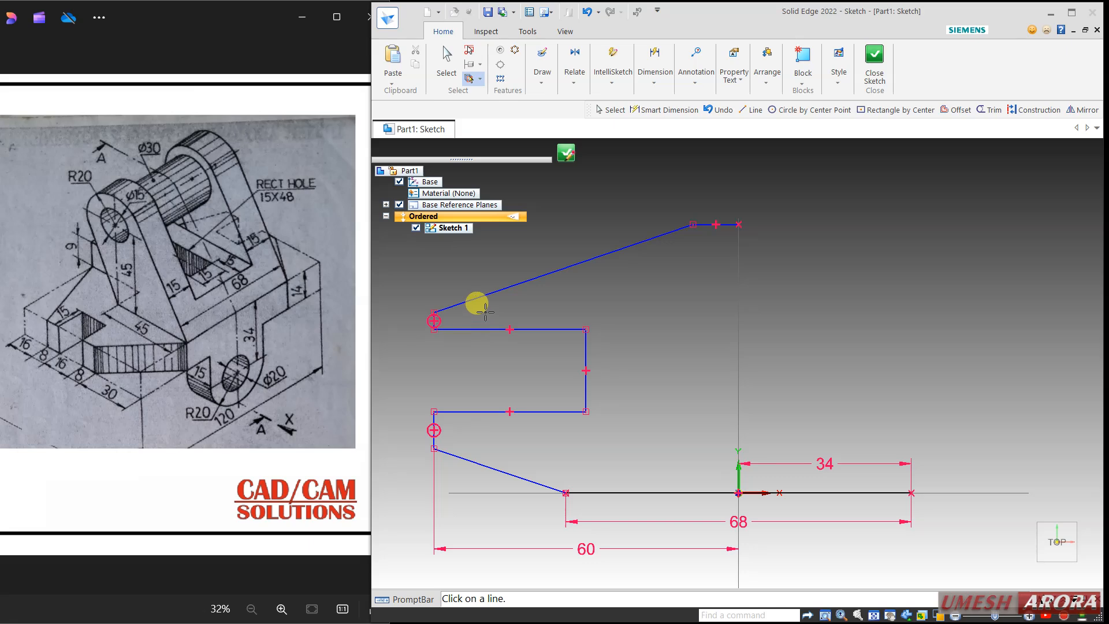
pyautogui.press('Escape')
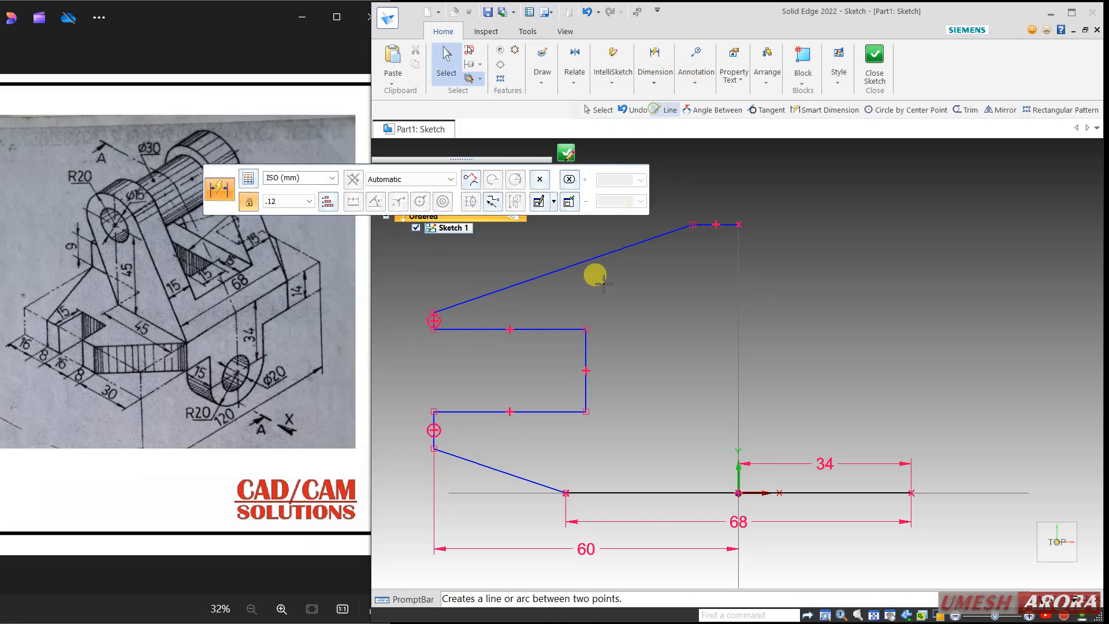
# Step: Dimension the notch depth to 15 mm along its upper horizontal edge
pyautogui.press('d')
pyautogui.click(550, 329)
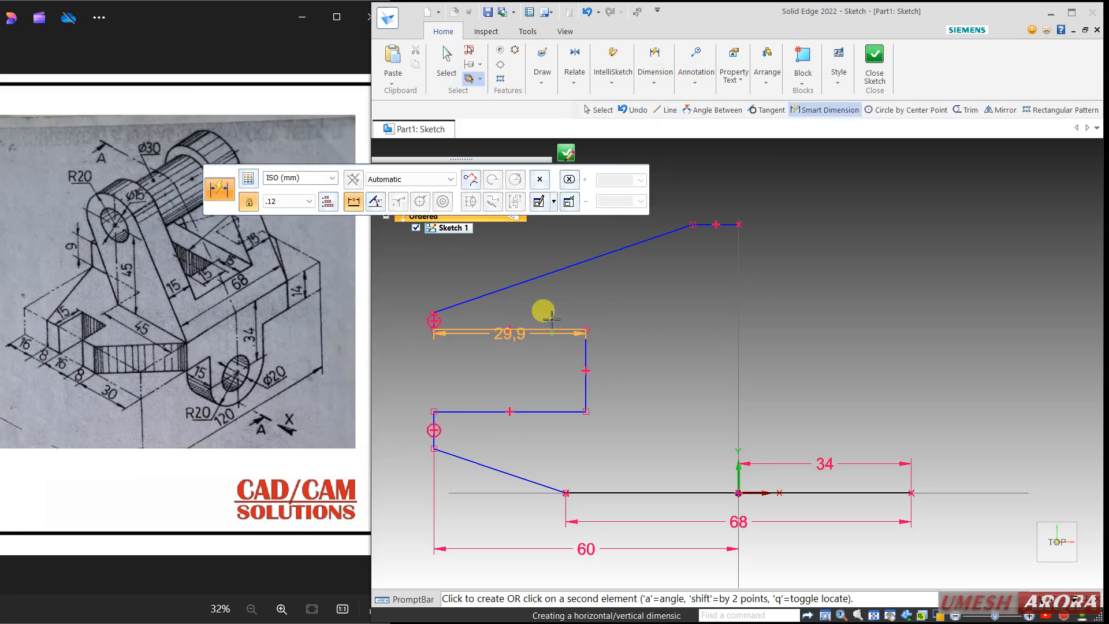
pyautogui.click(552, 312)
pyautogui.write('15')
pyautogui.press('Return')
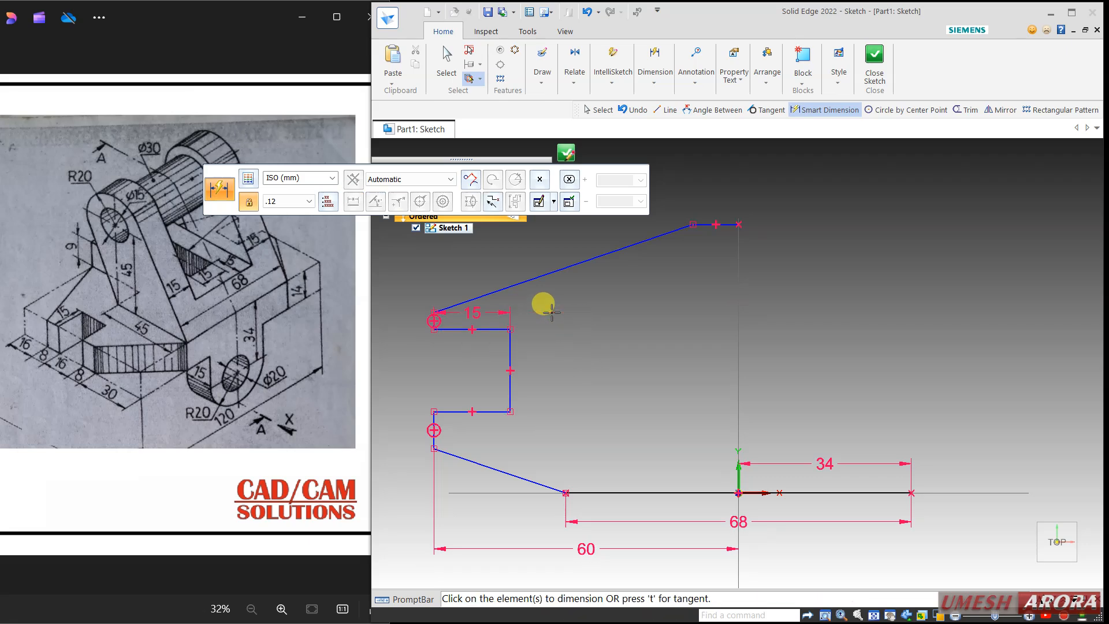
# Step: Dimension the notch's inner vertical edge to 16 mm
pyautogui.click(512, 347)
pyautogui.click(537, 357)
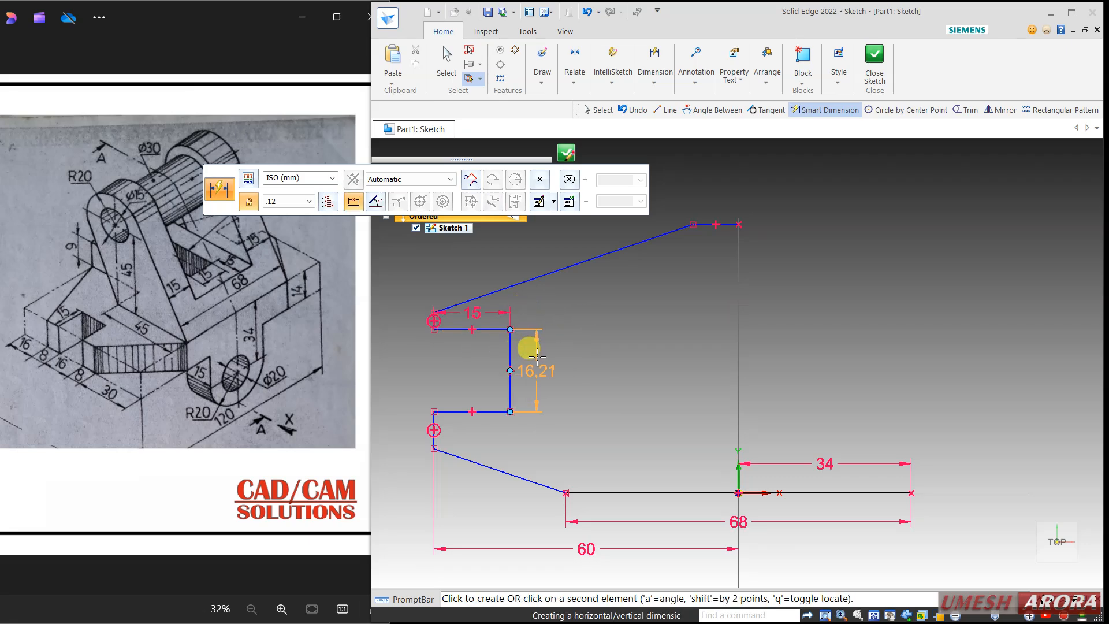
pyautogui.press('Return')
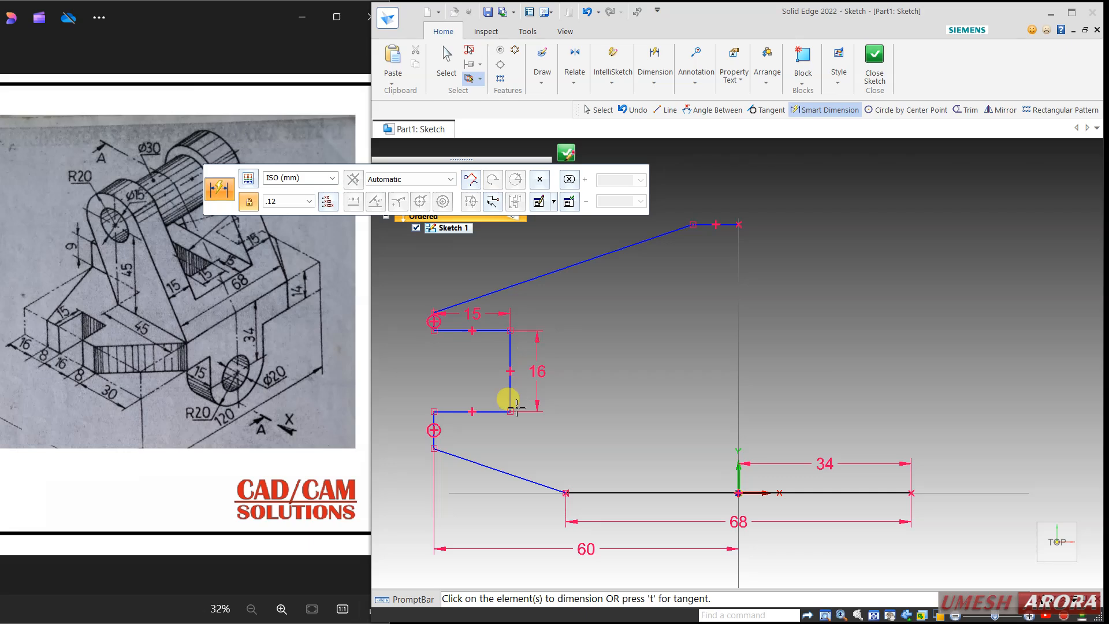
# Step: Dimension the two short vertical edges below and above the notch to 8 mm each
pyautogui.click(434, 417)
pyautogui.click(393, 421)
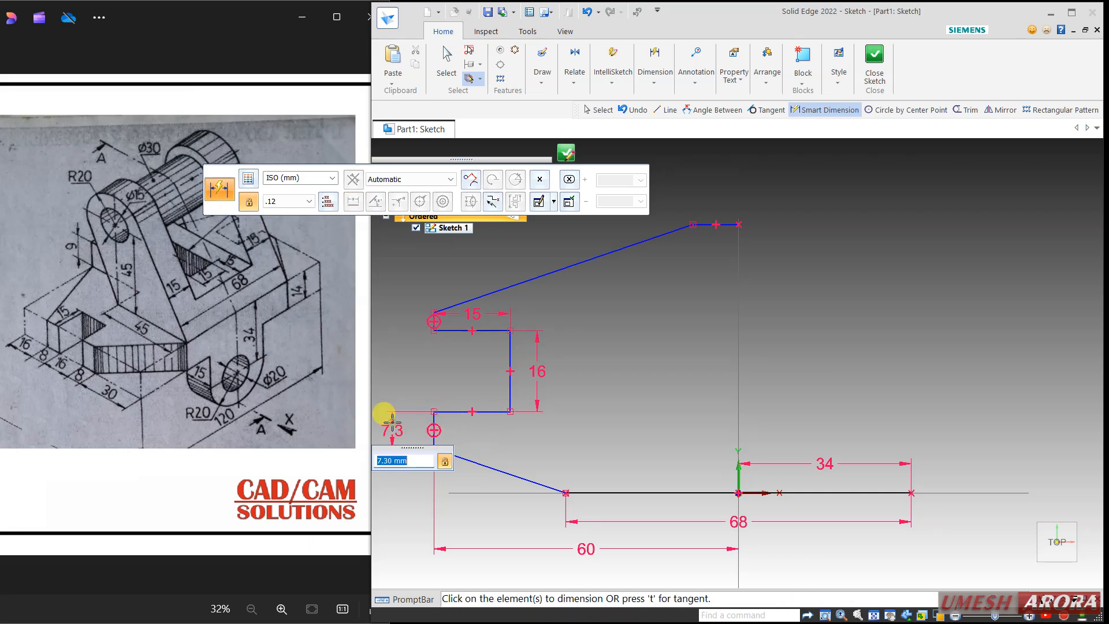
pyautogui.press('Return')
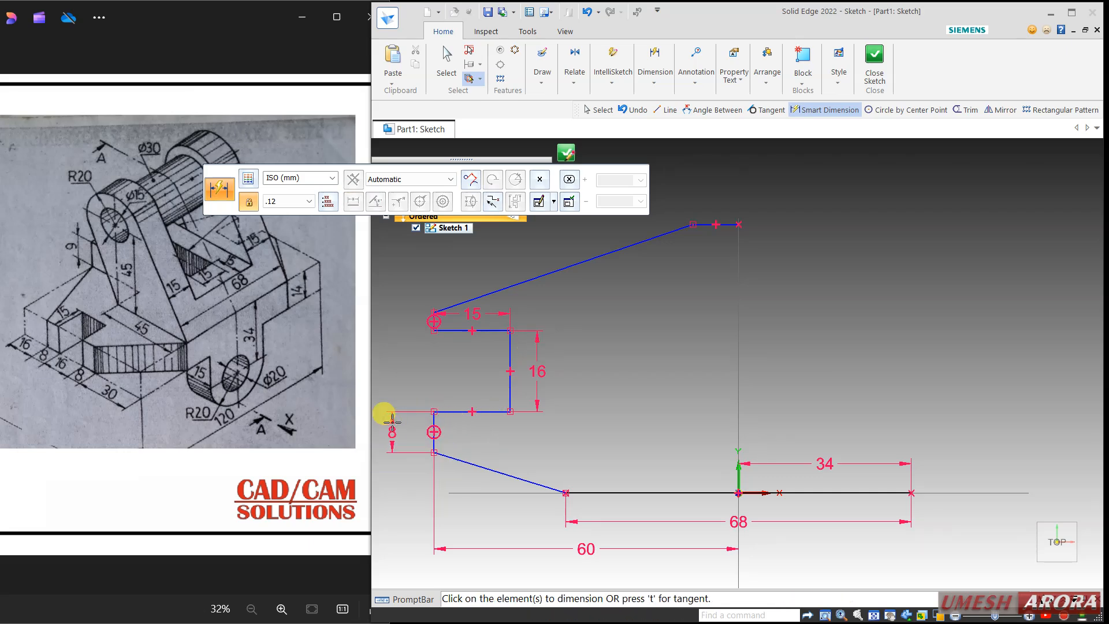
pyautogui.click(432, 315)
pyautogui.click(403, 321)
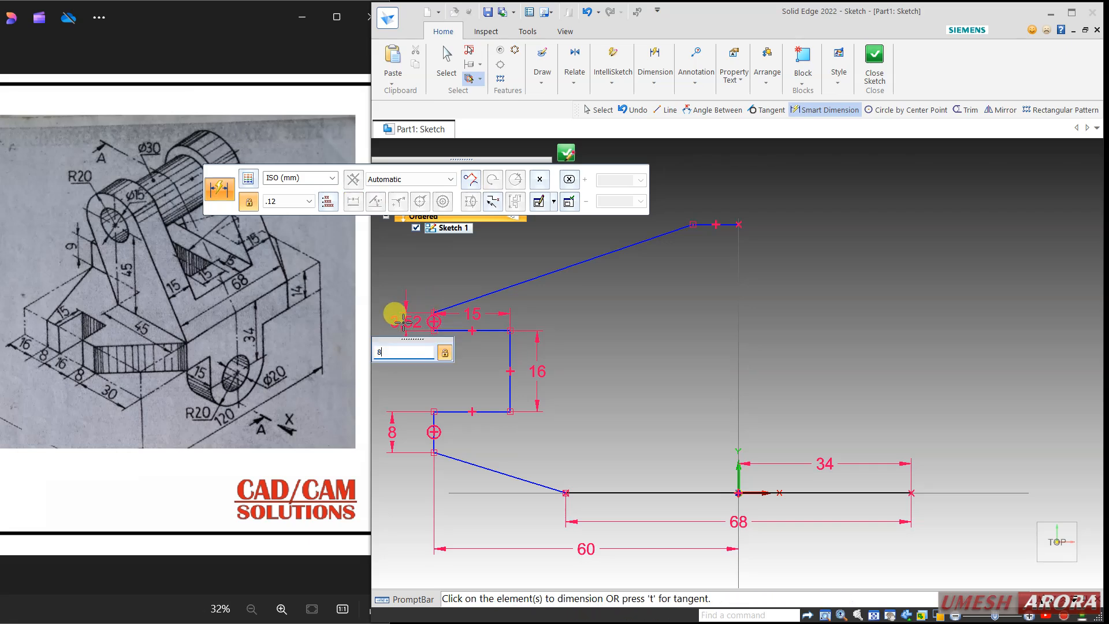
pyautogui.press('Return')
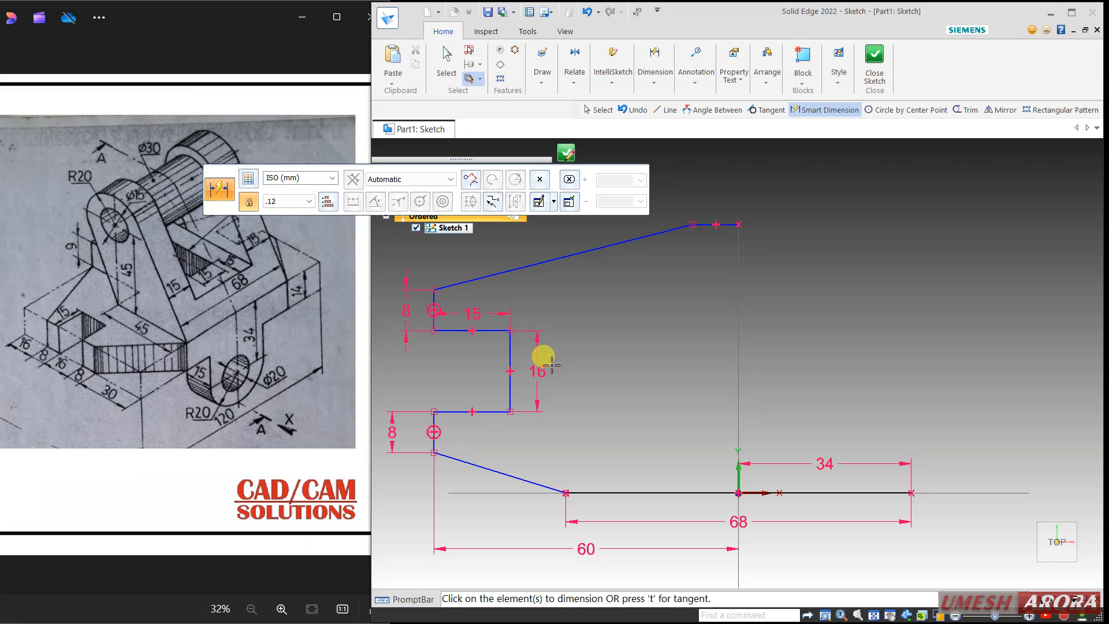
# Step: Dimension the vertical distance between the short upper horizontal edge and the outline's upper-left corner to 16 mm
pyautogui.click(705, 224)
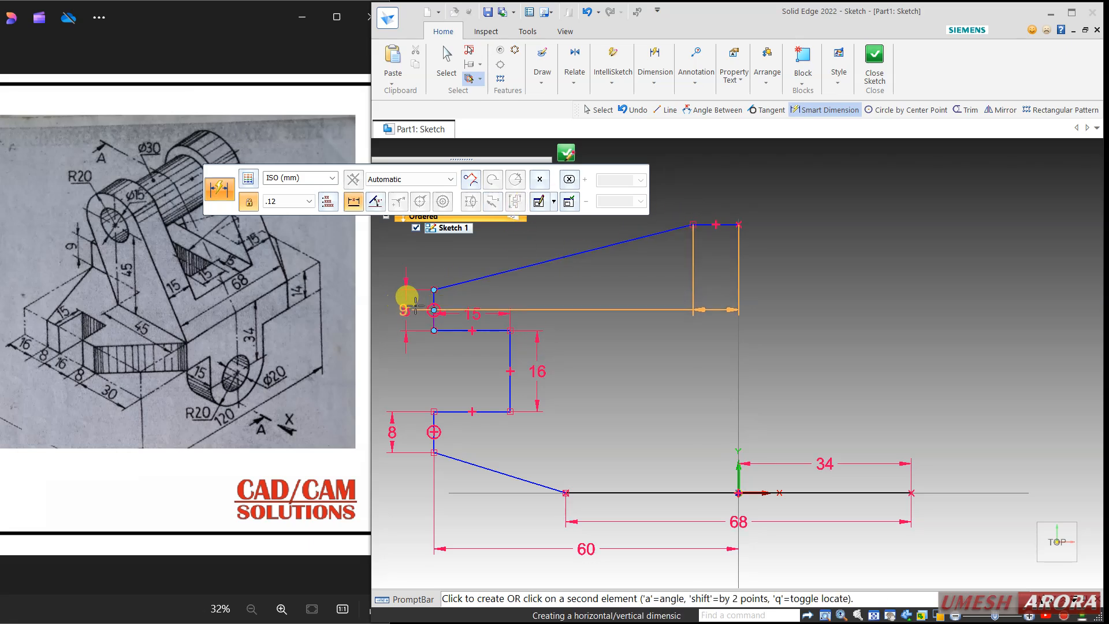
pyautogui.click(434, 287)
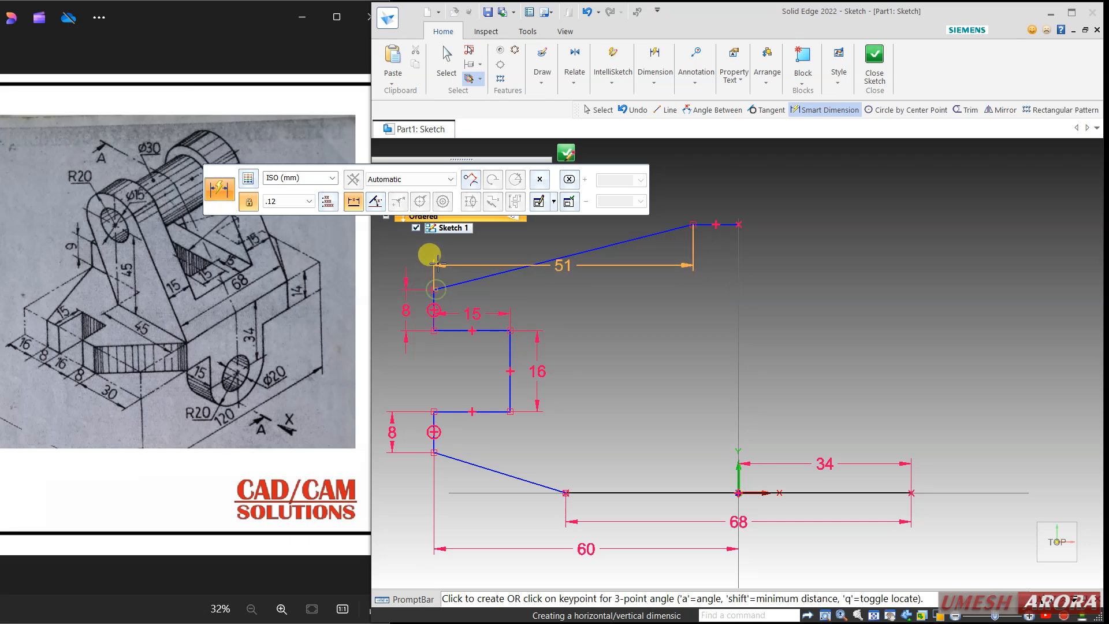
pyautogui.click(399, 247)
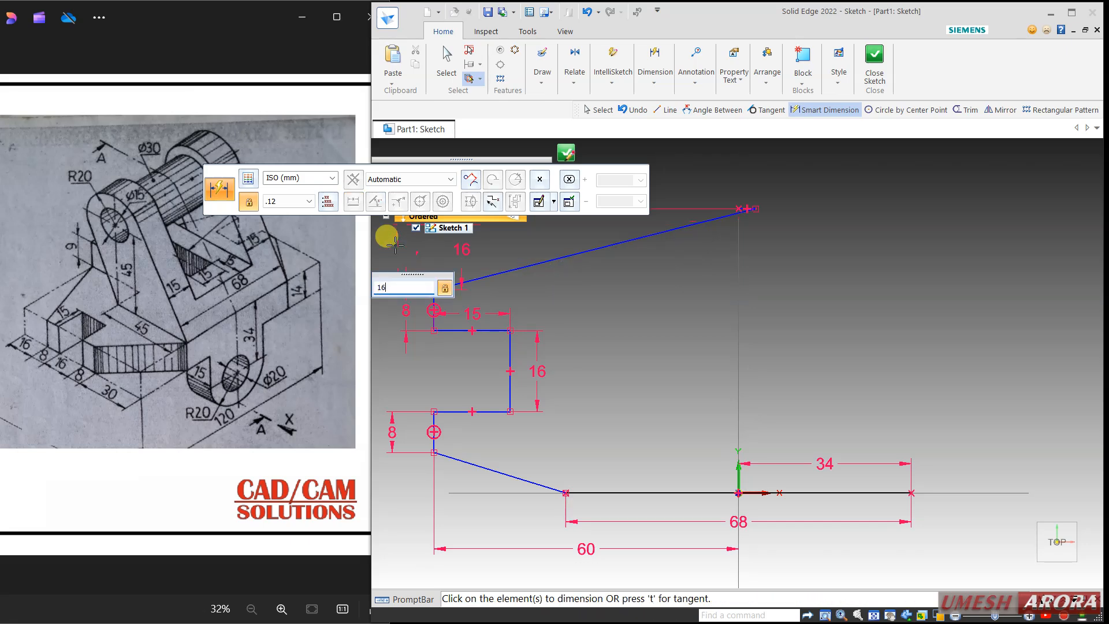
pyautogui.press('Return')
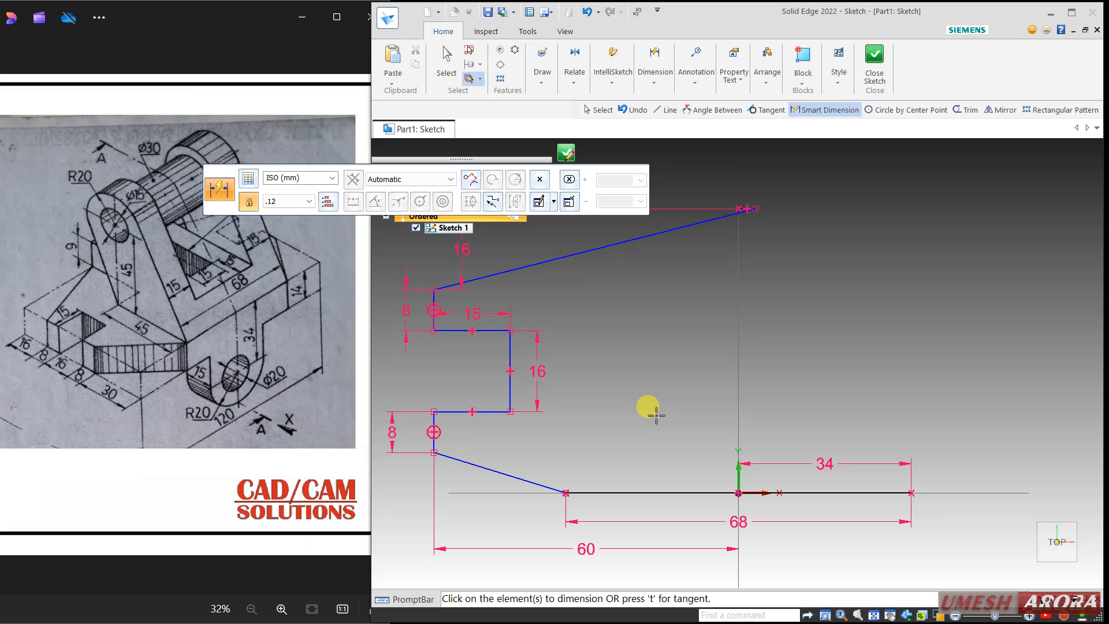
pyautogui.scroll(-1, 656, 415)
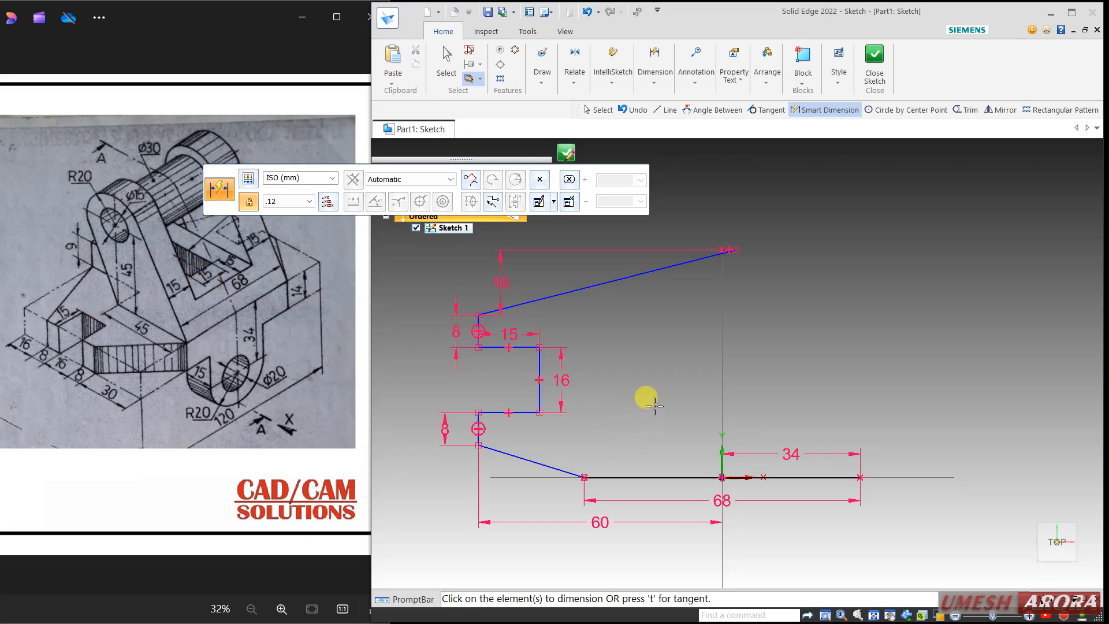
# Step: Dimension the vertical distance from the bottom horizontal edge to the outer end of the lower sloped edge to 30 mm
pyautogui.click(533, 461)
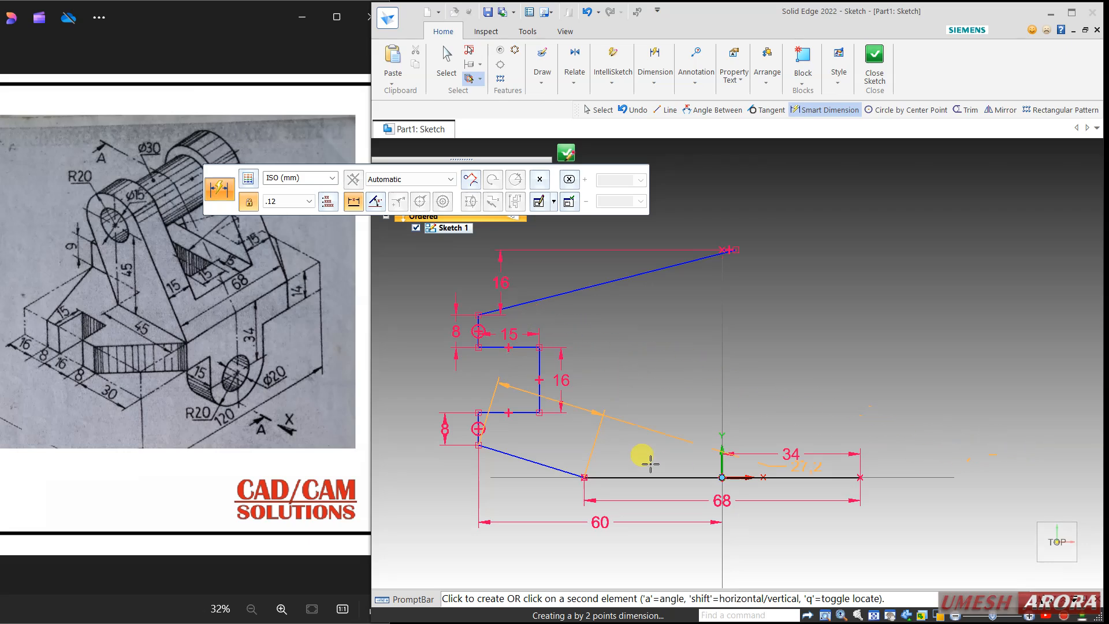
pyautogui.press('Escape')
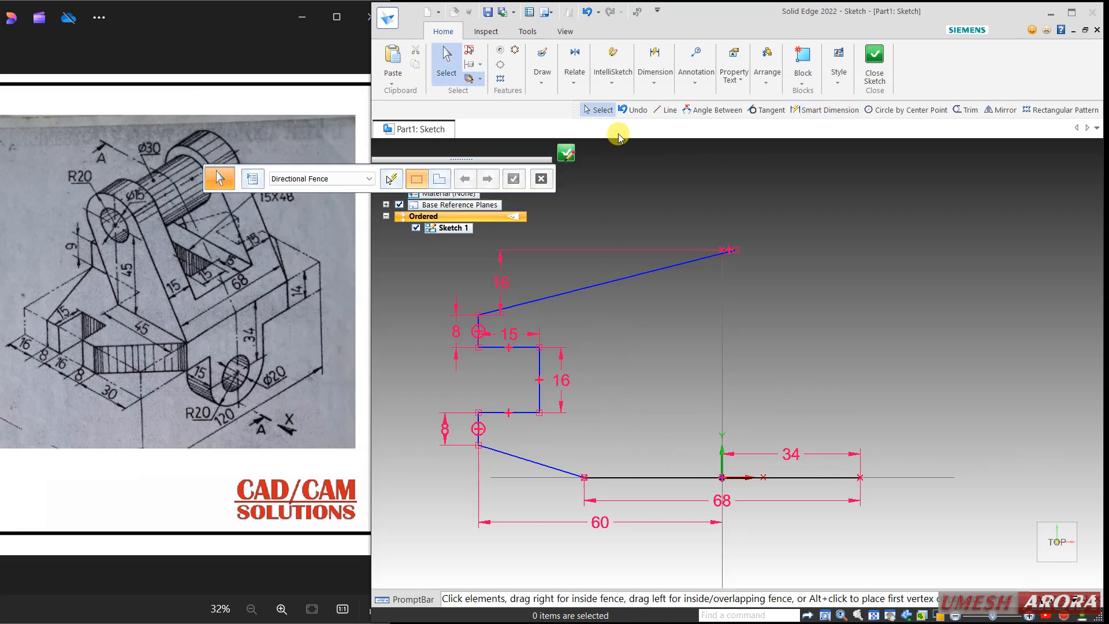
pyautogui.click(655, 78)
pyautogui.click(658, 112)
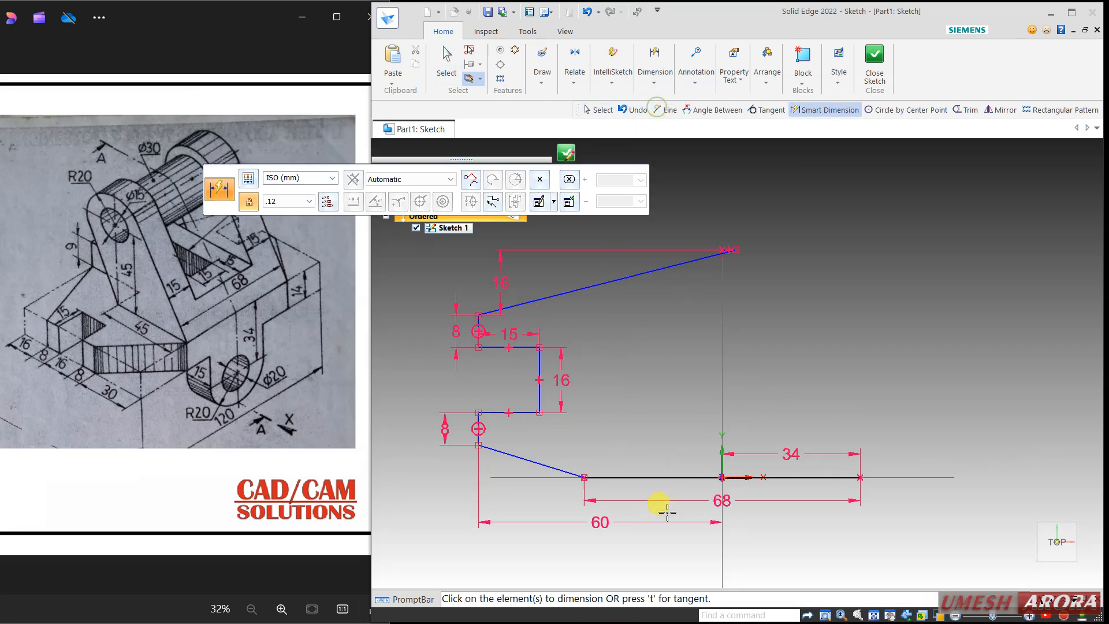
pyautogui.click(627, 477)
pyautogui.click(479, 444)
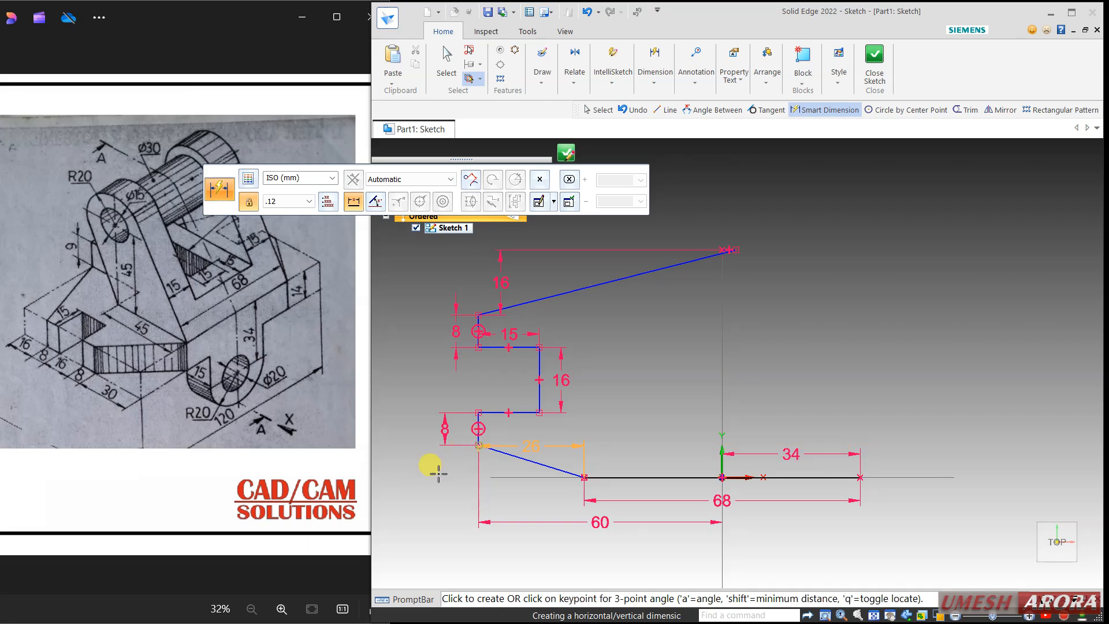
pyautogui.click(420, 473)
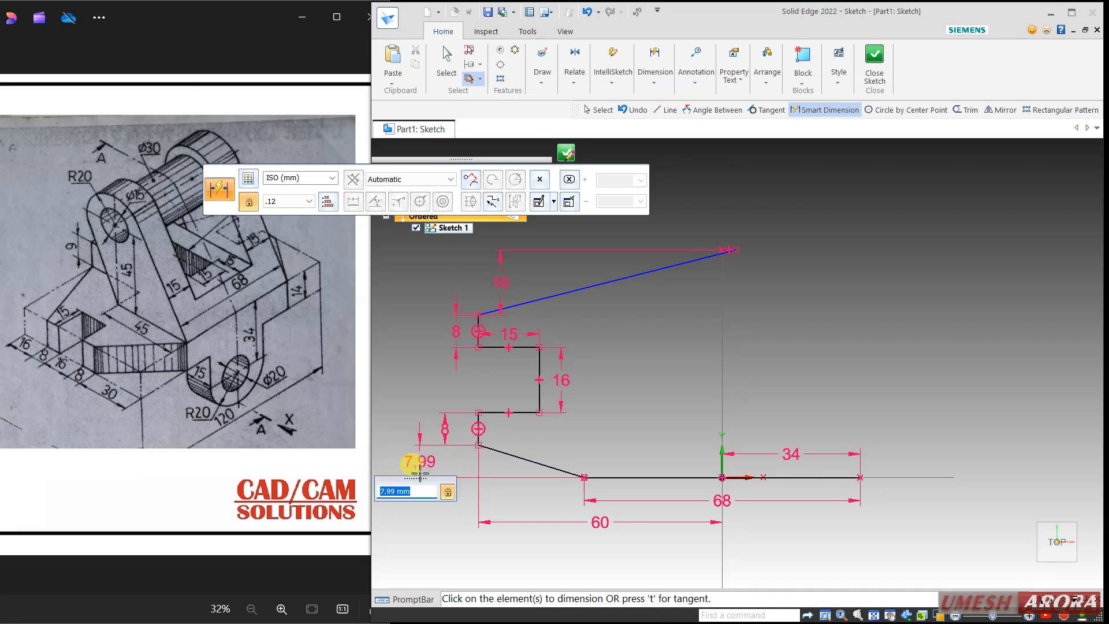
pyautogui.write('30')
pyautogui.press('Return')
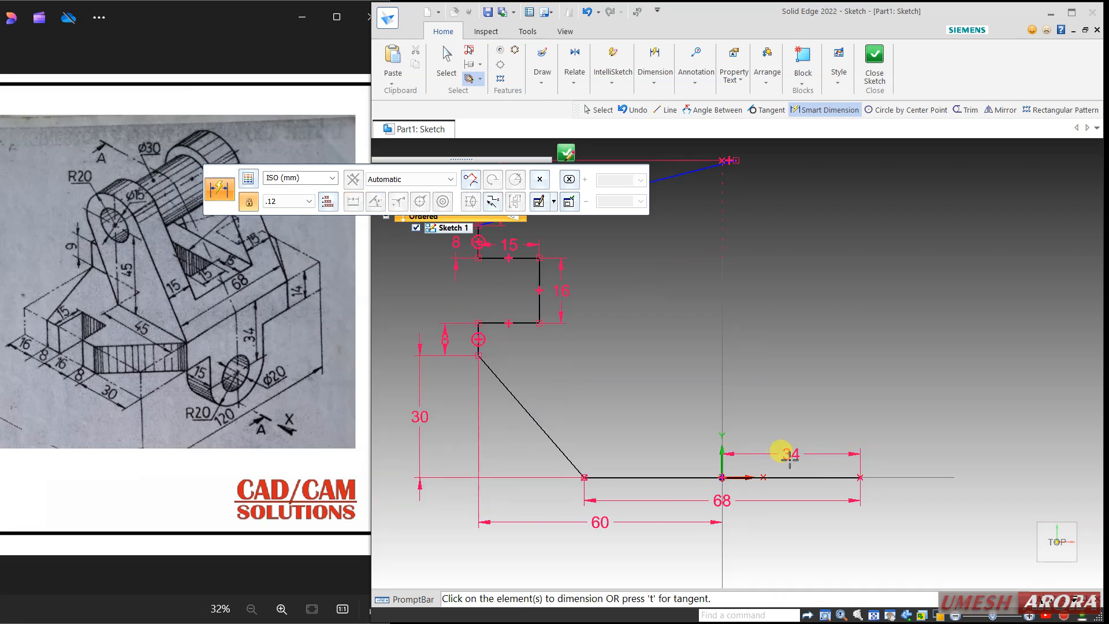
# Step: Move the inner end of the upper sloped edge back to the left of the vertical axis so the outline no longer crosses it
pyautogui.scroll(-4, 782, 448)
pyautogui.scroll(3, 792, 393)
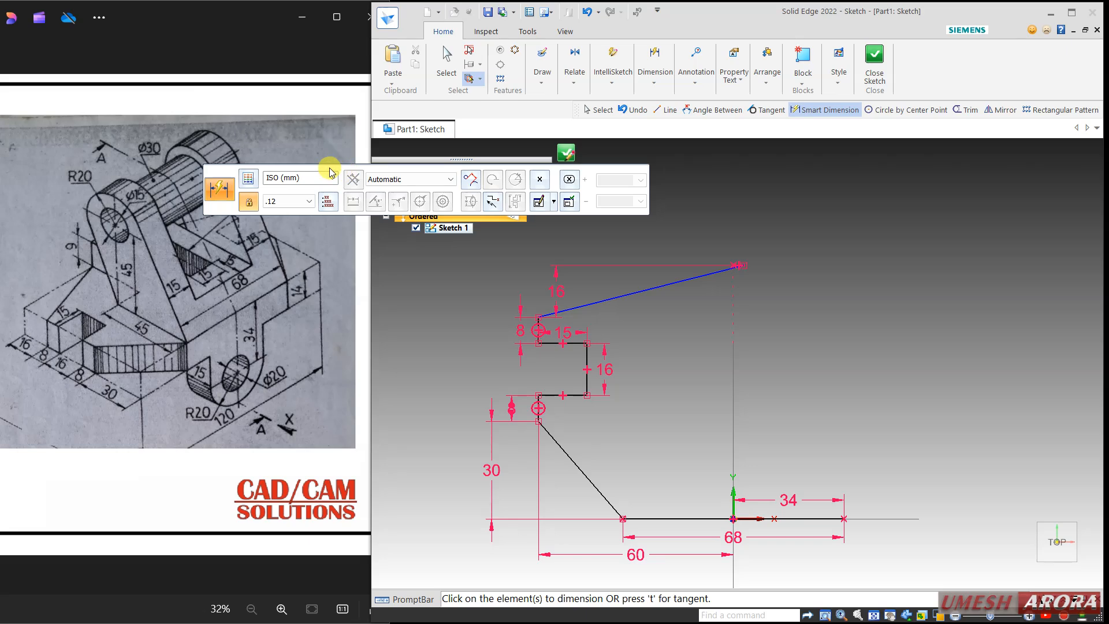
pyautogui.moveTo(331, 171); pyautogui.dragTo(510, 152)
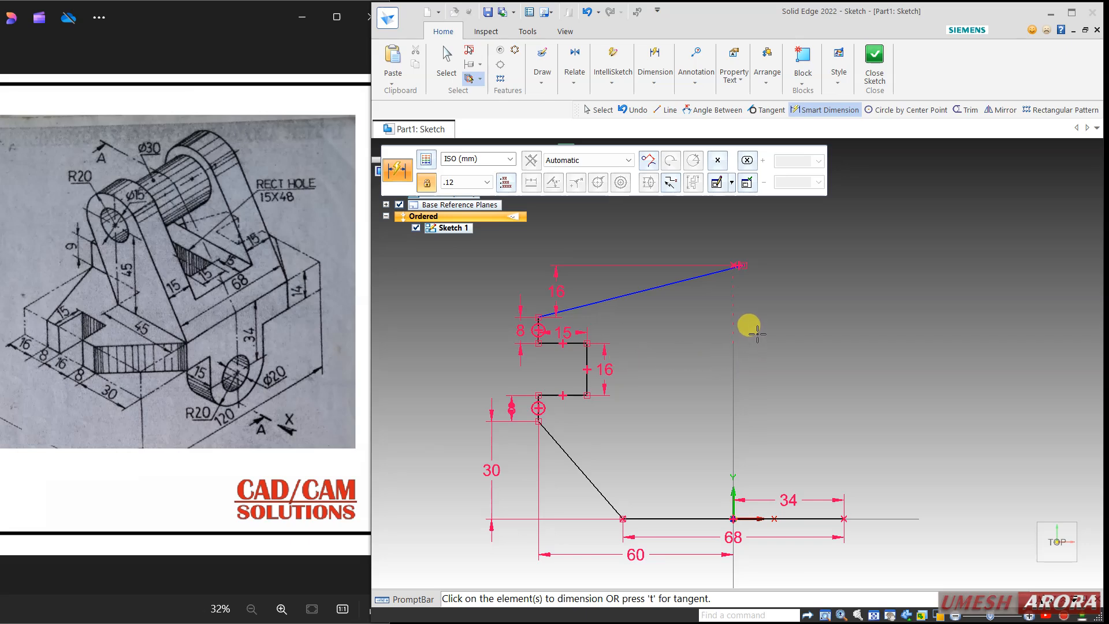
pyautogui.press('Escape')
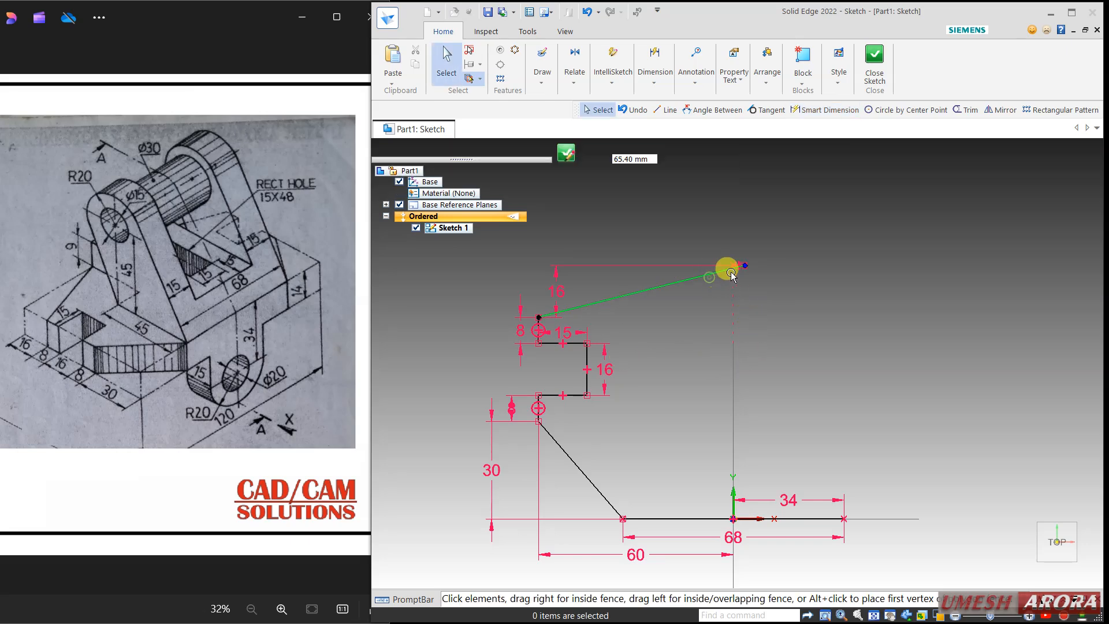
pyautogui.click(744, 266)
pyautogui.moveTo(744, 267); pyautogui.dragTo(705, 265)
pyautogui.click(830, 393)
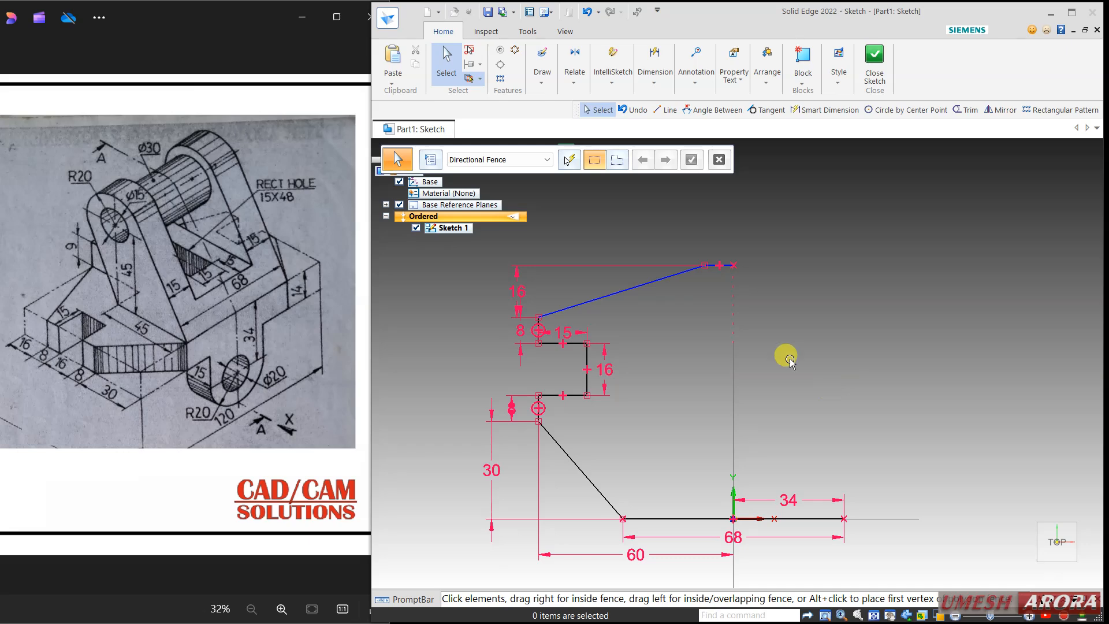
# Step: Dimension the short upper horizontal edge to 19 mm
pyautogui.click(650, 80)
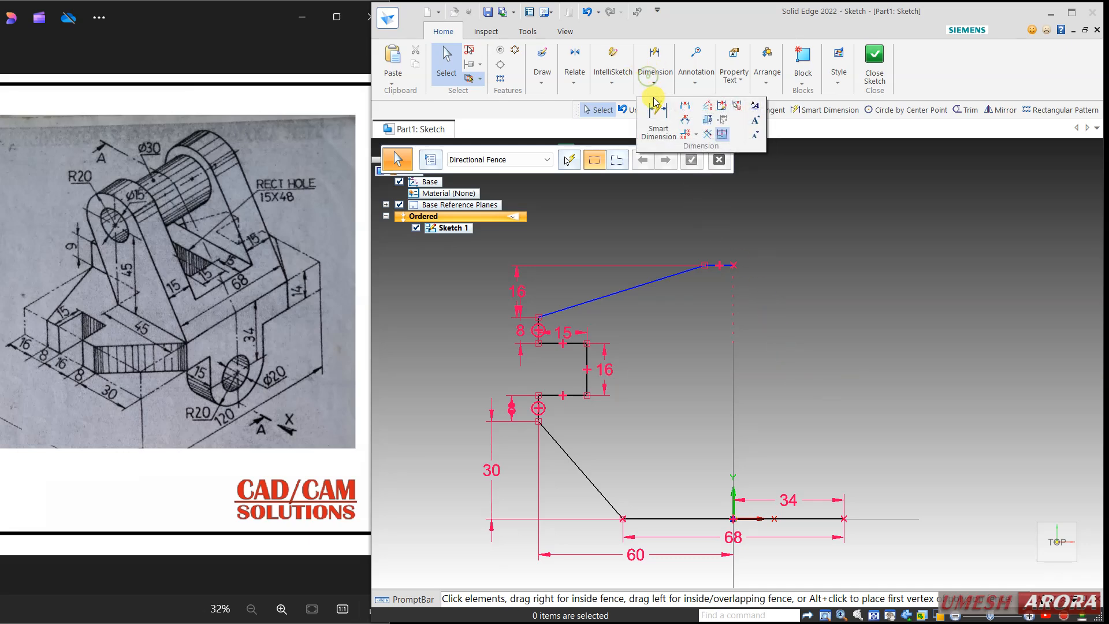
pyautogui.click(650, 109)
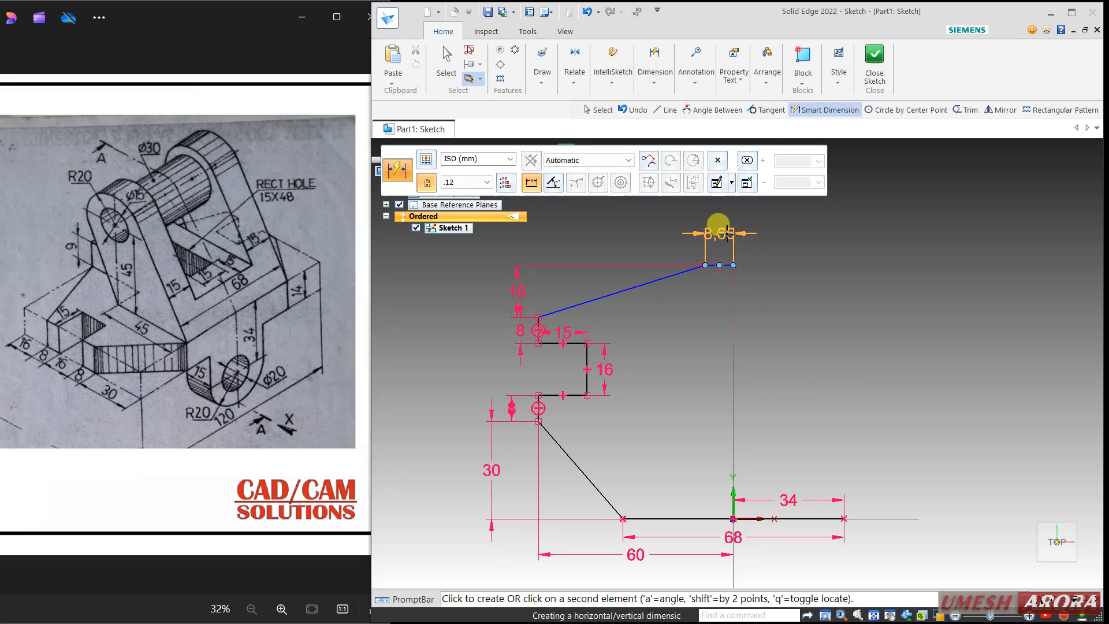
pyautogui.click(721, 231)
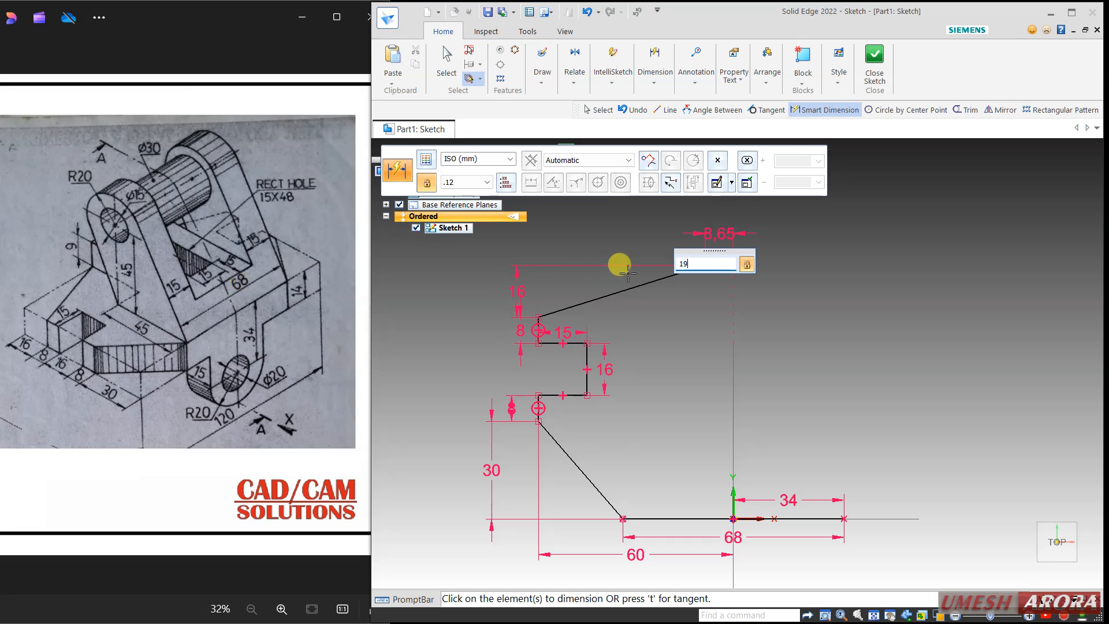
pyautogui.press('Return')
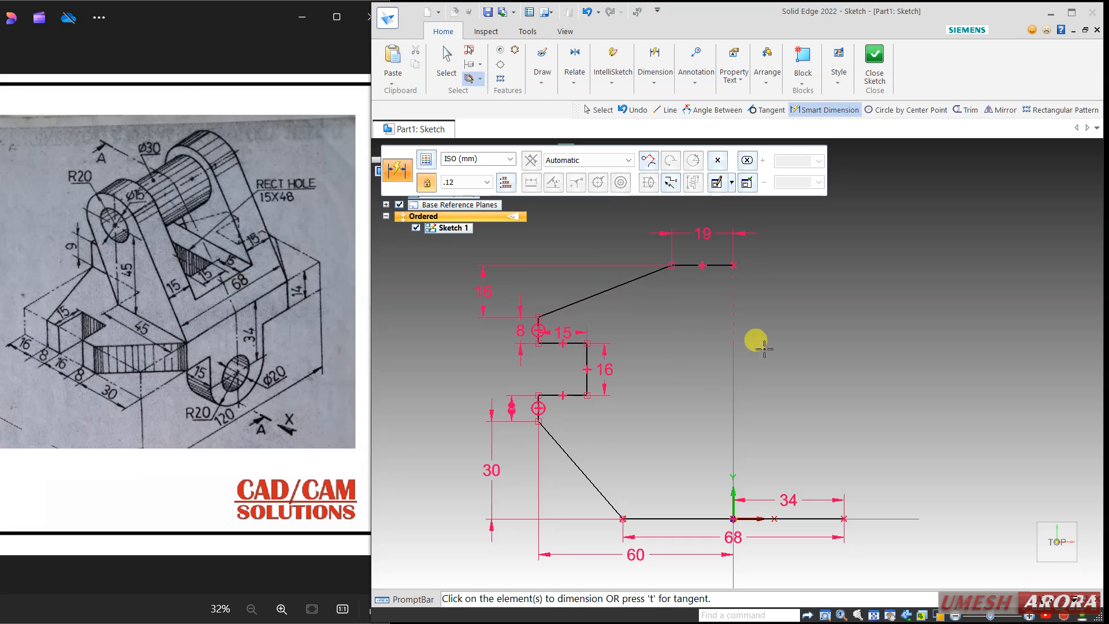
# Step: Try to mirror the short upper horizontal edge about the upper sloped edge, and delete the stray slanted copy
pyautogui.click(534, 83)
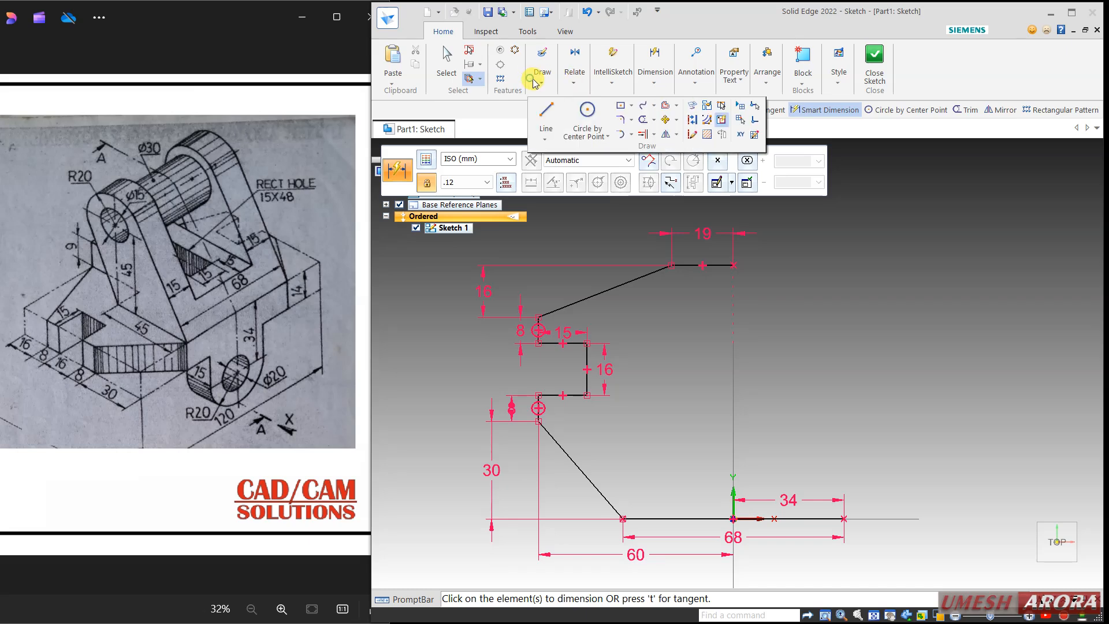
pyautogui.click(666, 134)
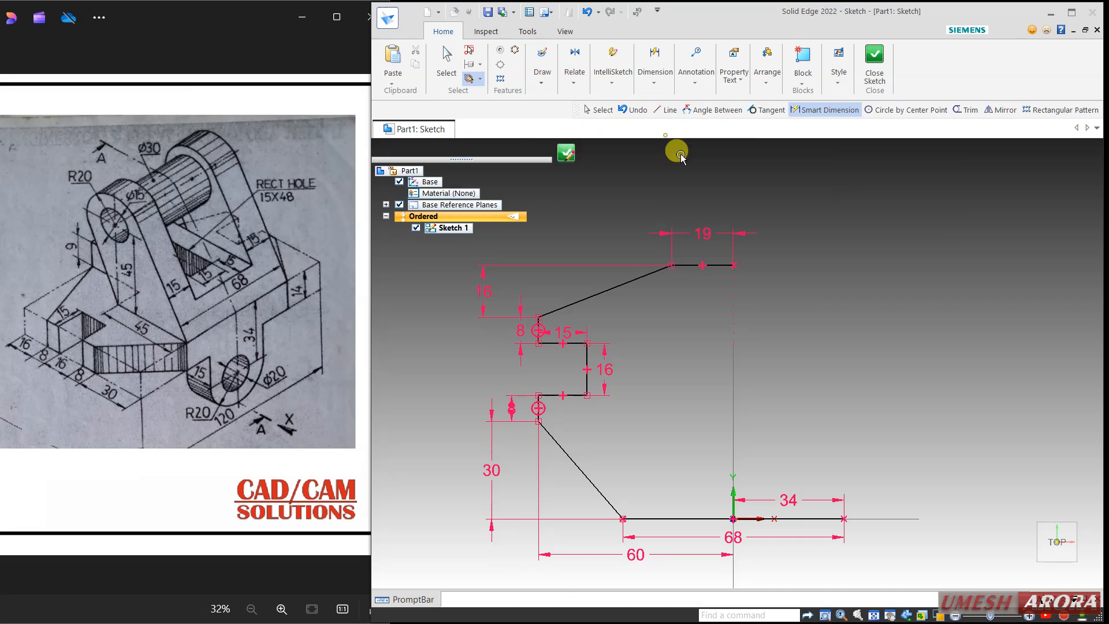
pyautogui.click(706, 265)
pyautogui.click(599, 293)
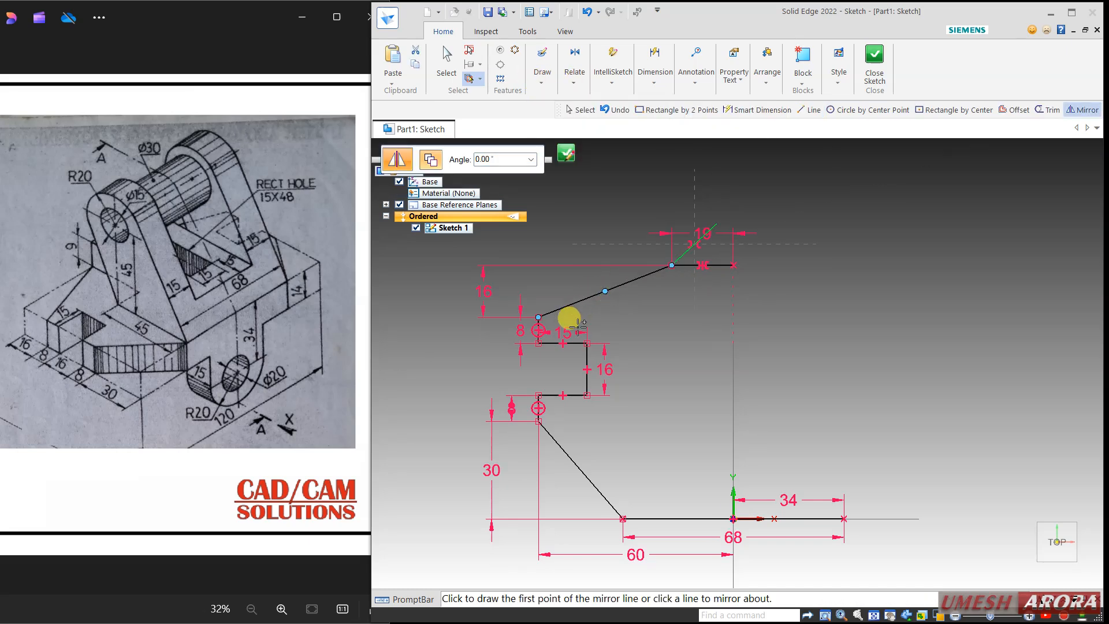
pyautogui.press('Escape')
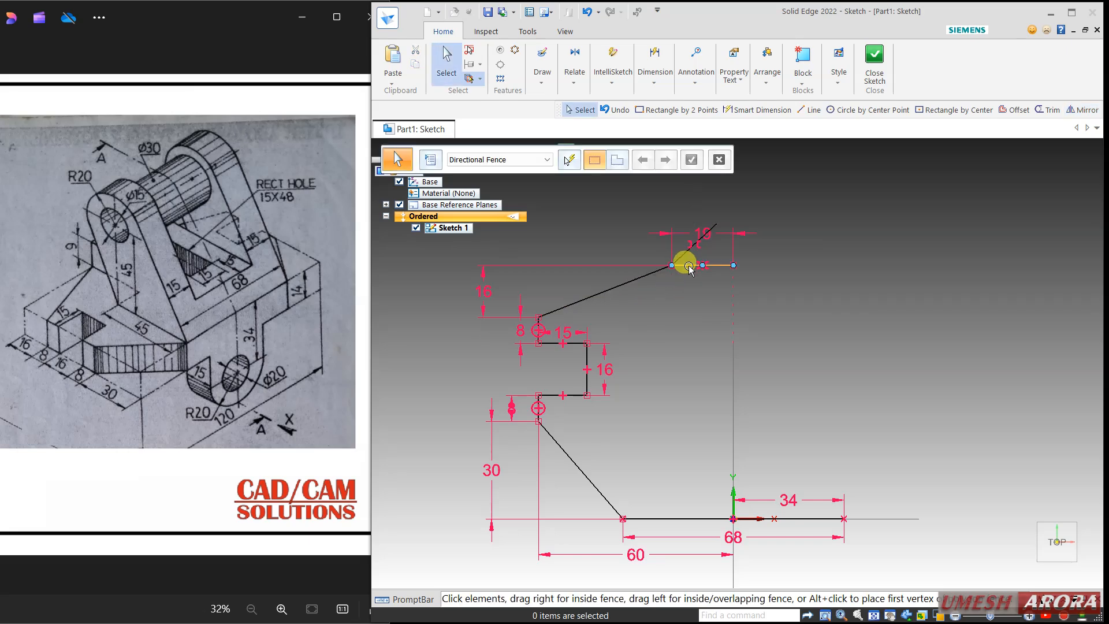
pyautogui.click(691, 266)
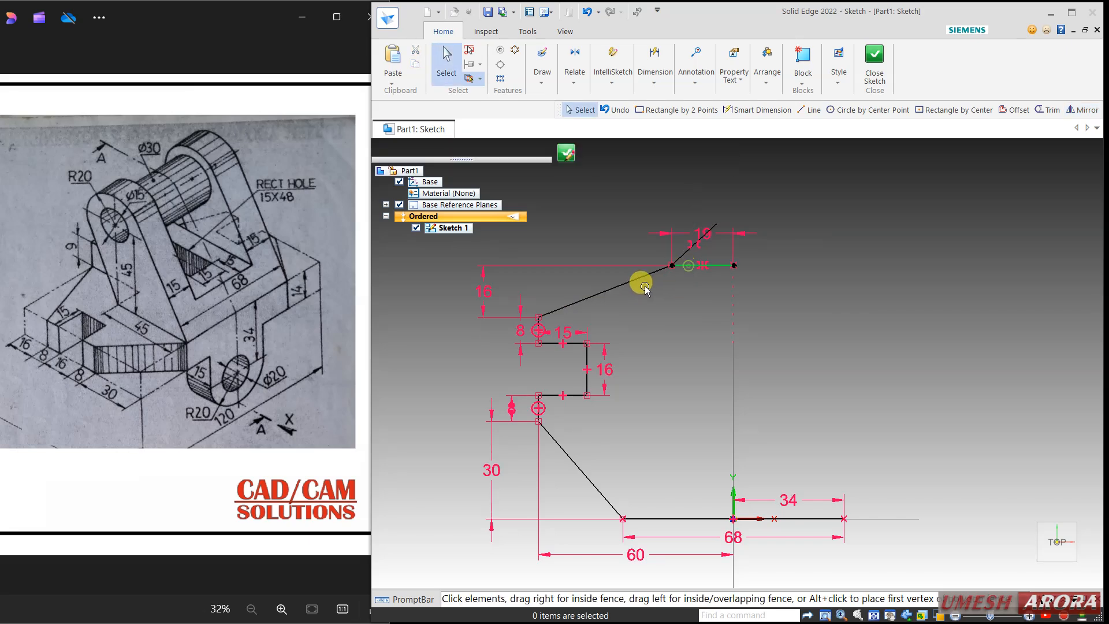
pyautogui.keyDown('ctrl'); pyautogui.click(536, 329); pyautogui.keyUp('ctrl')
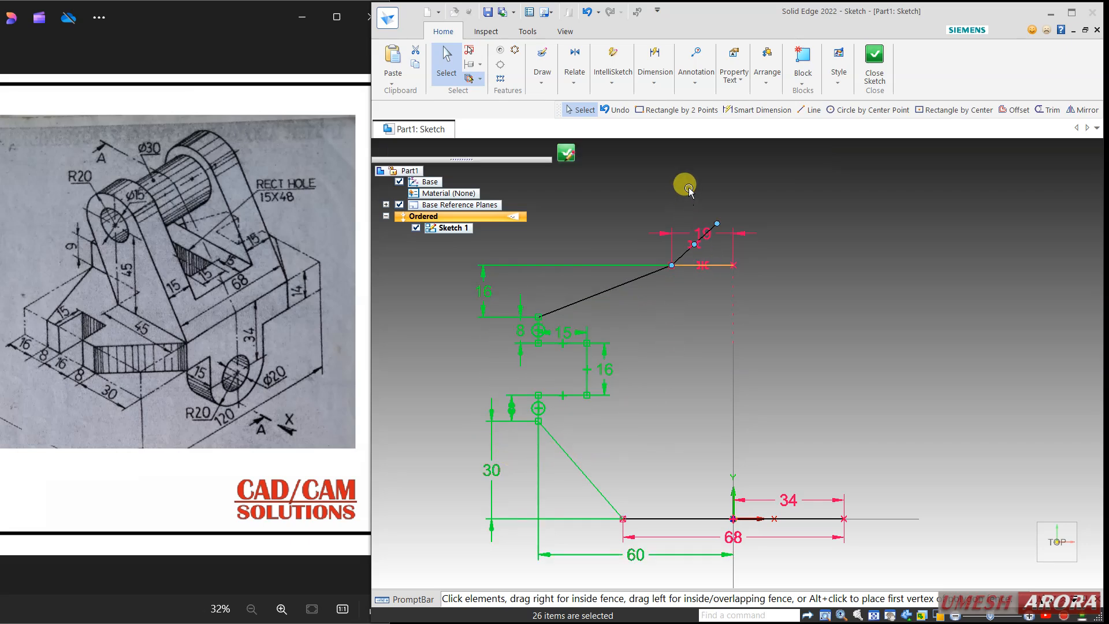
pyautogui.click(716, 224)
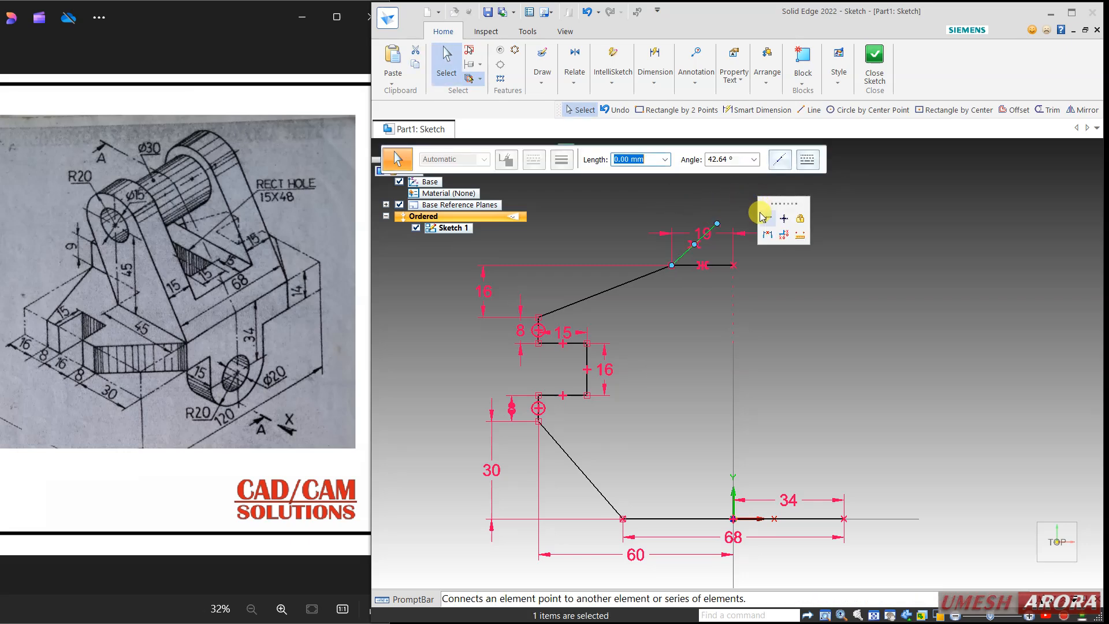
pyautogui.press('Delete')
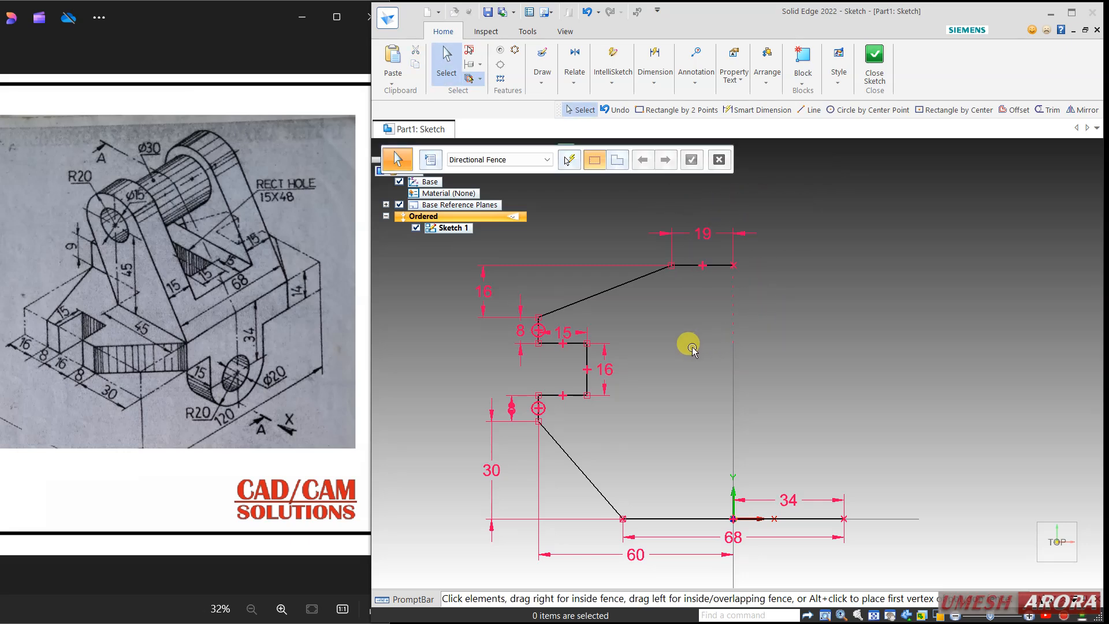
# Step: Mirror the left half-profile about the vertical axis to close the base plate outline, and close the sketch
pyautogui.moveTo(705, 218); pyautogui.dragTo(460, 511)
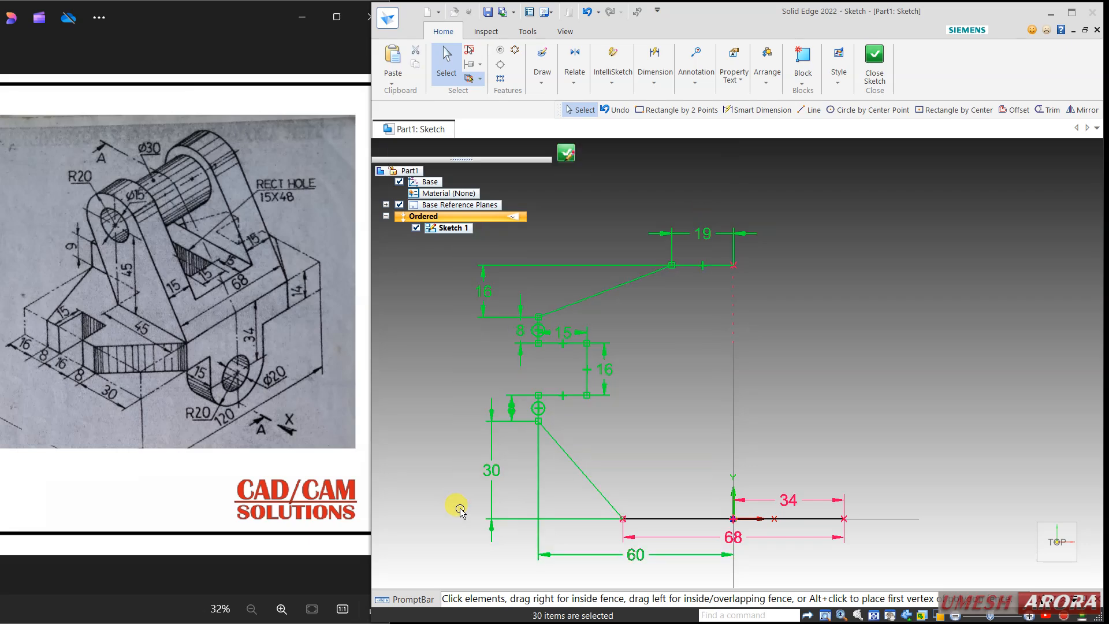
pyautogui.click(548, 81)
pyautogui.click(666, 134)
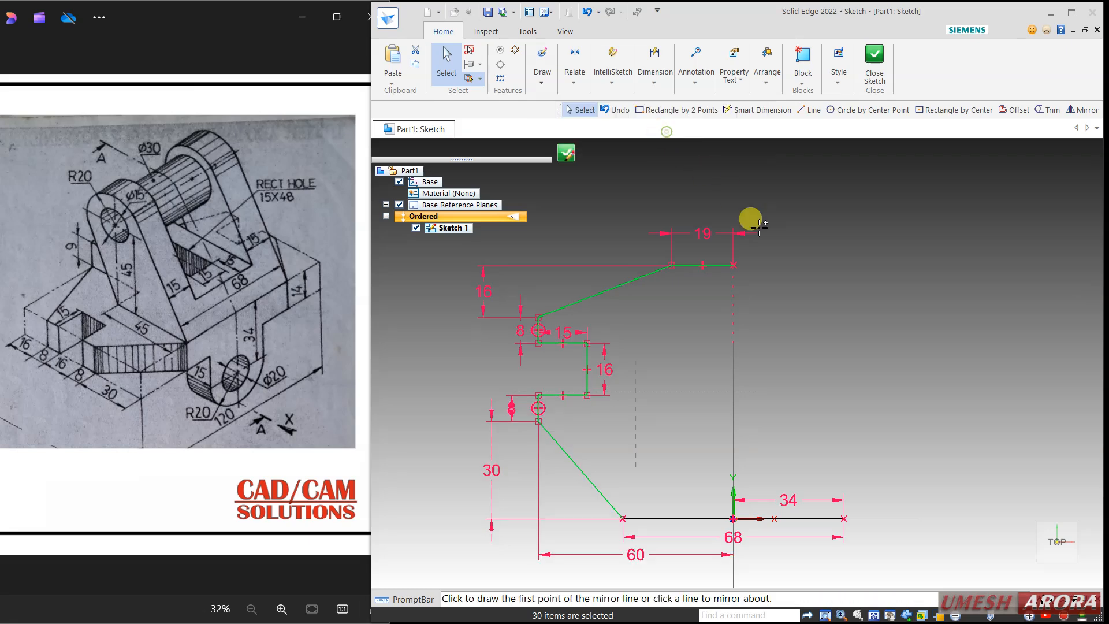
pyautogui.click(732, 404)
pyautogui.click(729, 407)
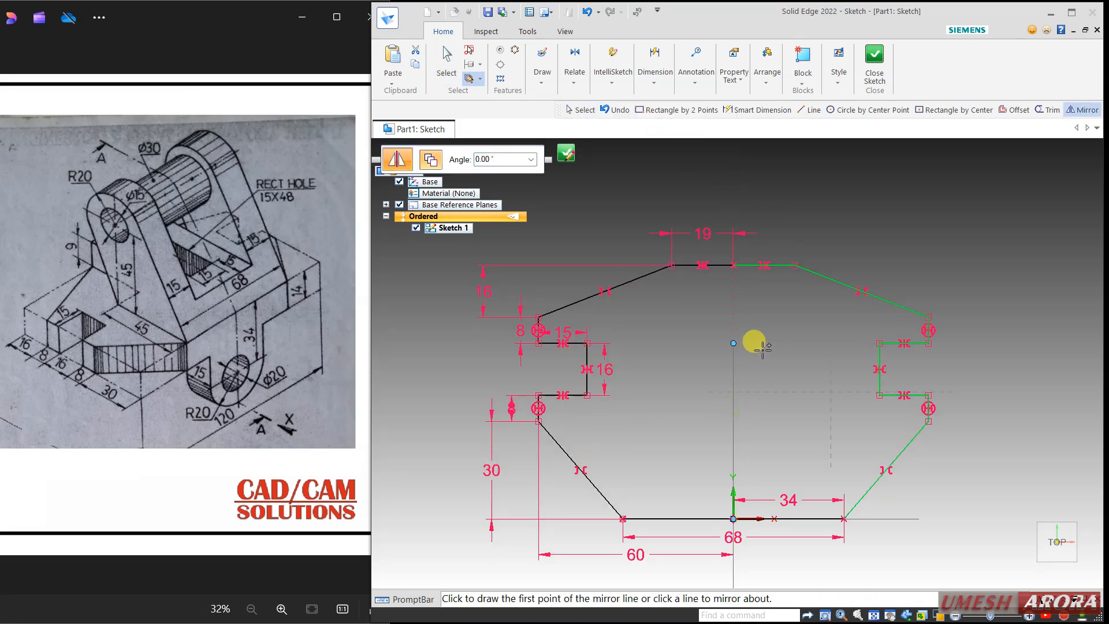
pyautogui.press('Escape')
pyautogui.click(876, 67)
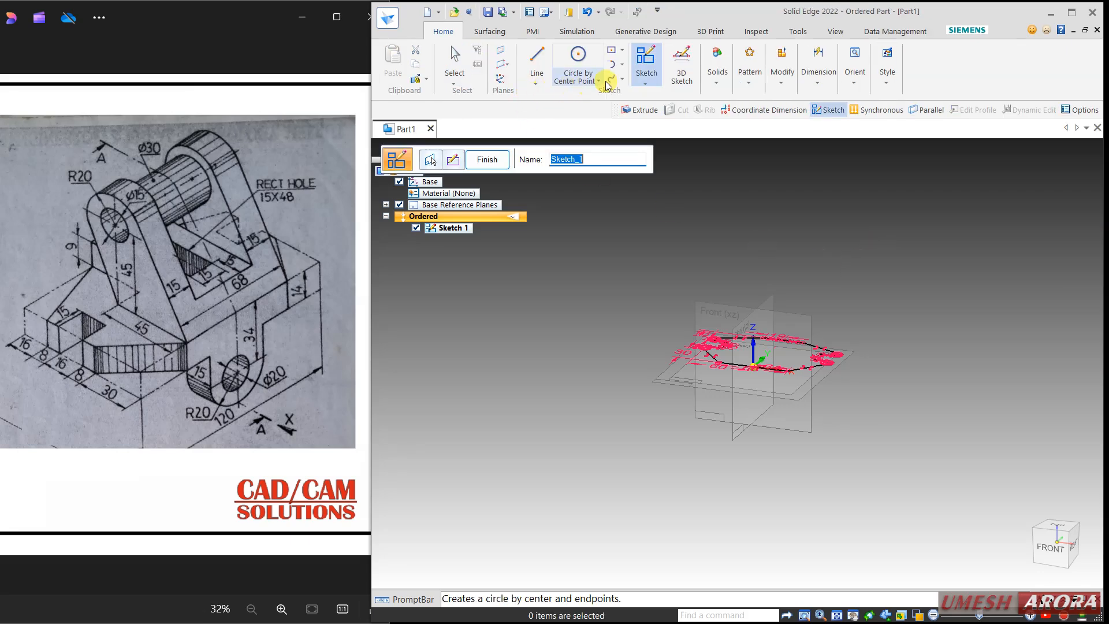
# Step: Extrude the closed base plate outline 14 mm downward from the sketch plane
pyautogui.click(717, 68)
pyautogui.click(723, 117)
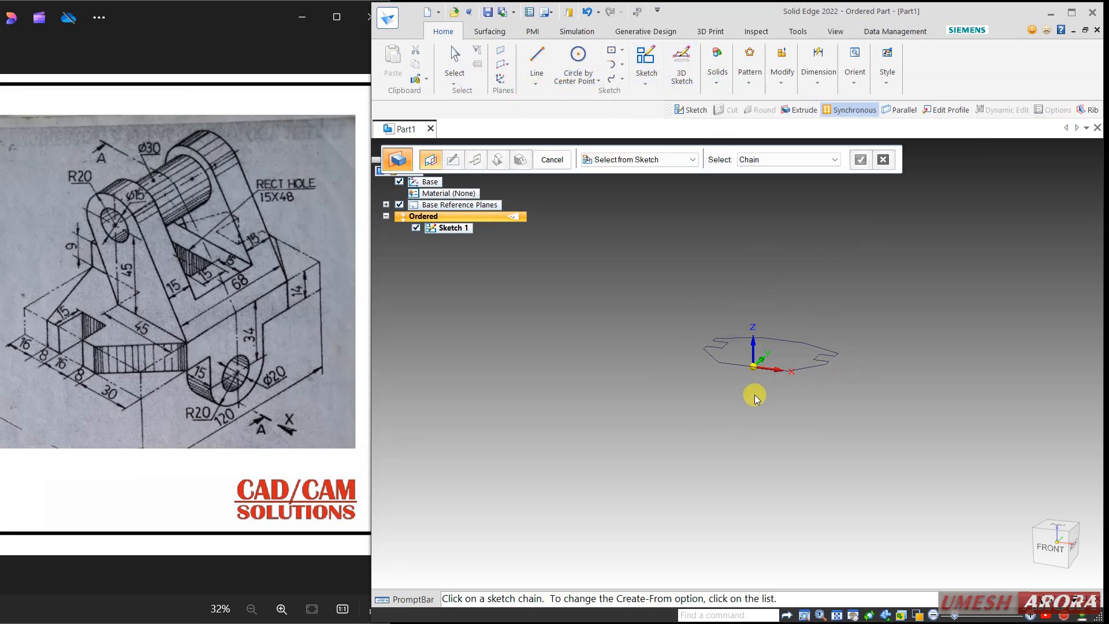
pyautogui.click(713, 361)
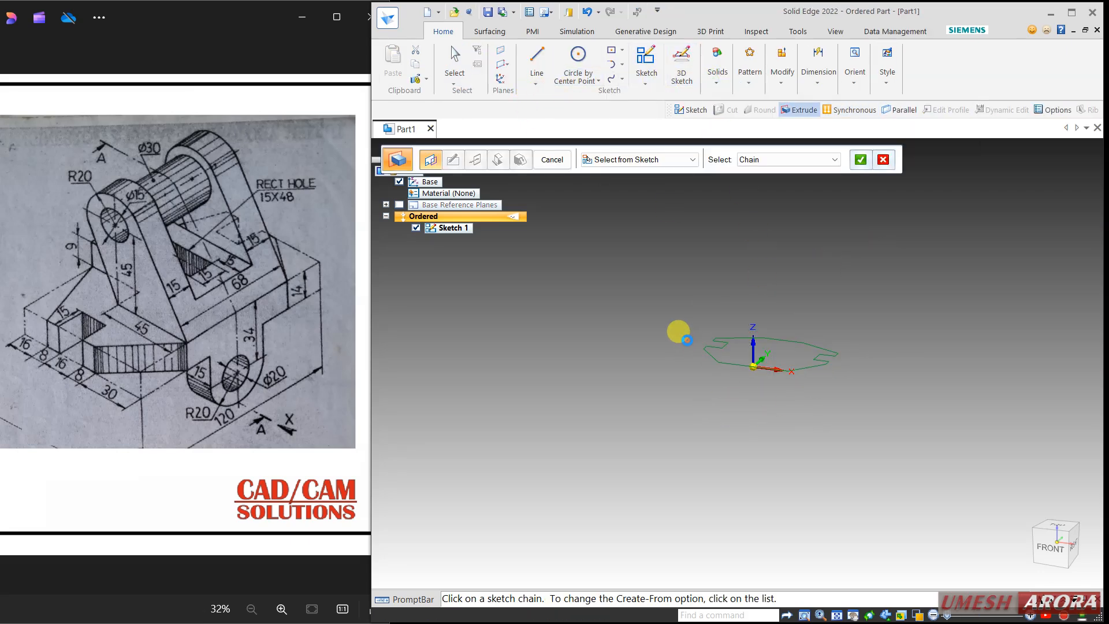
pyautogui.rightClick(680, 330)
pyautogui.click(677, 164)
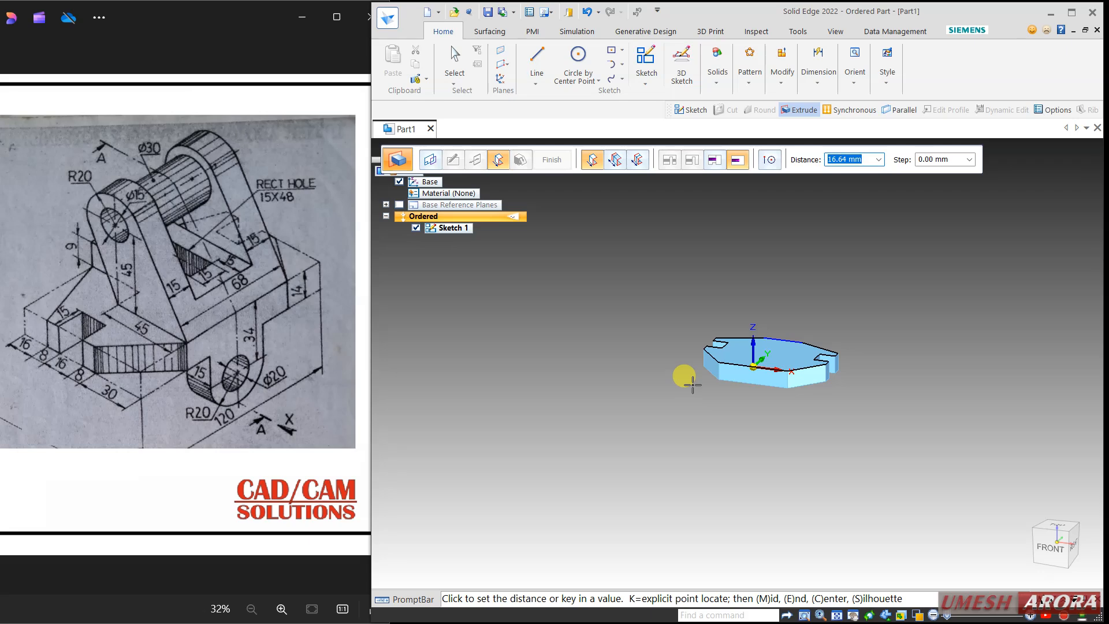
pyautogui.write('14')
pyautogui.press('Return')
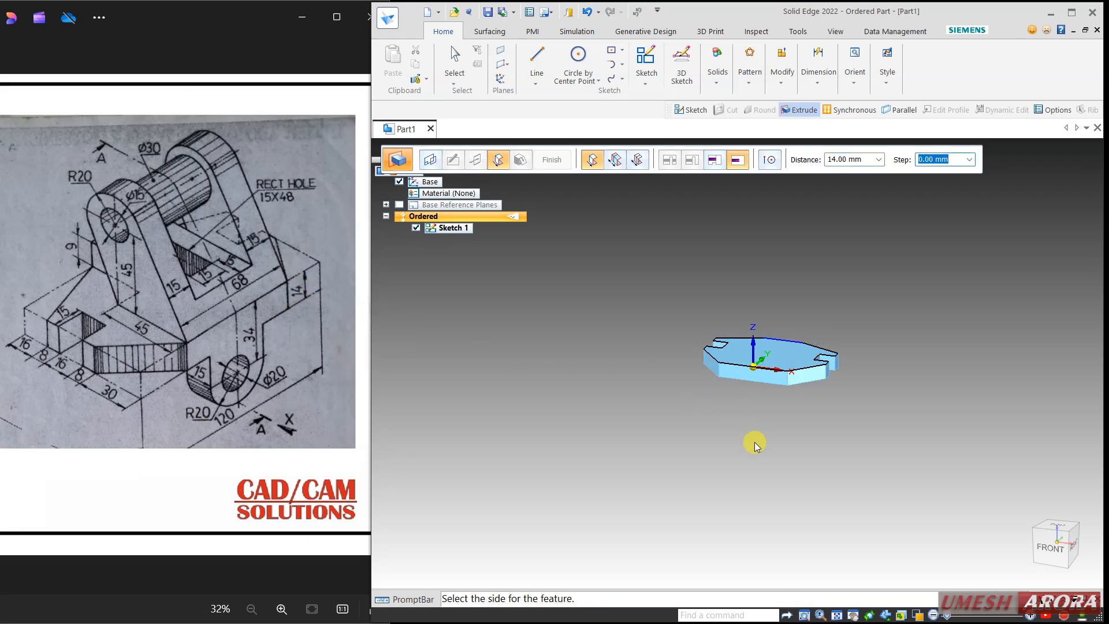
pyautogui.click(727, 455)
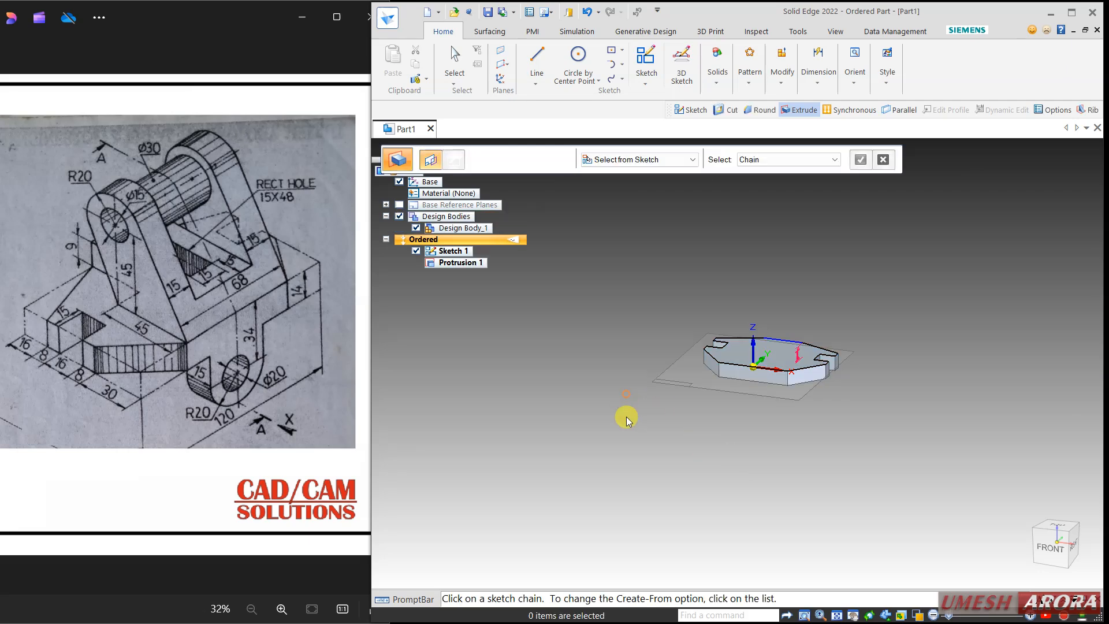
# Step: Start a new sketch on the front face of the base plate
pyautogui.moveTo(629, 421)
pyautogui.mouseDown(button='middle')
pyautogui.moveTo(682, 392)
pyautogui.moveTo(747, 453)
pyautogui.moveTo(712, 448)
pyautogui.mouseUp(button='middle')
pyautogui.scroll(3, 854, 388)
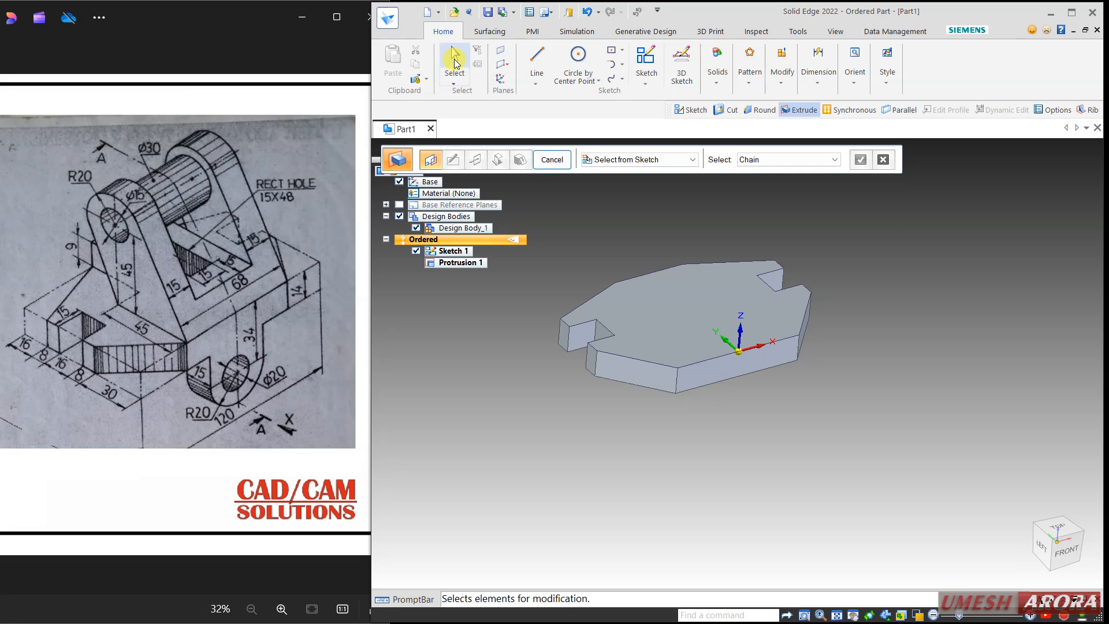
pyautogui.click(646, 58)
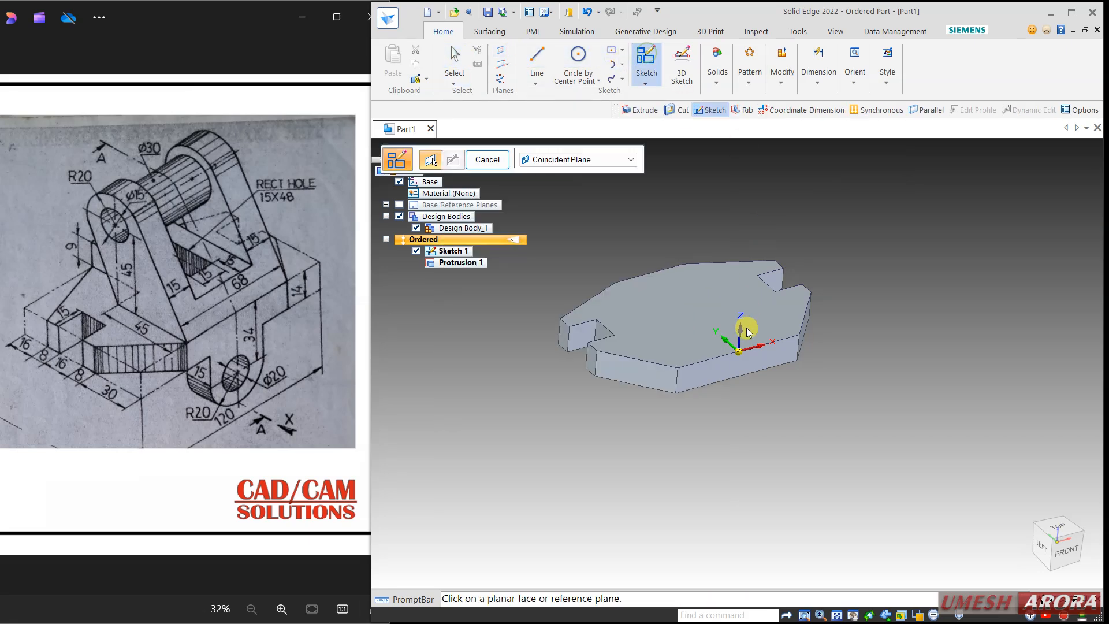
pyautogui.click(757, 361)
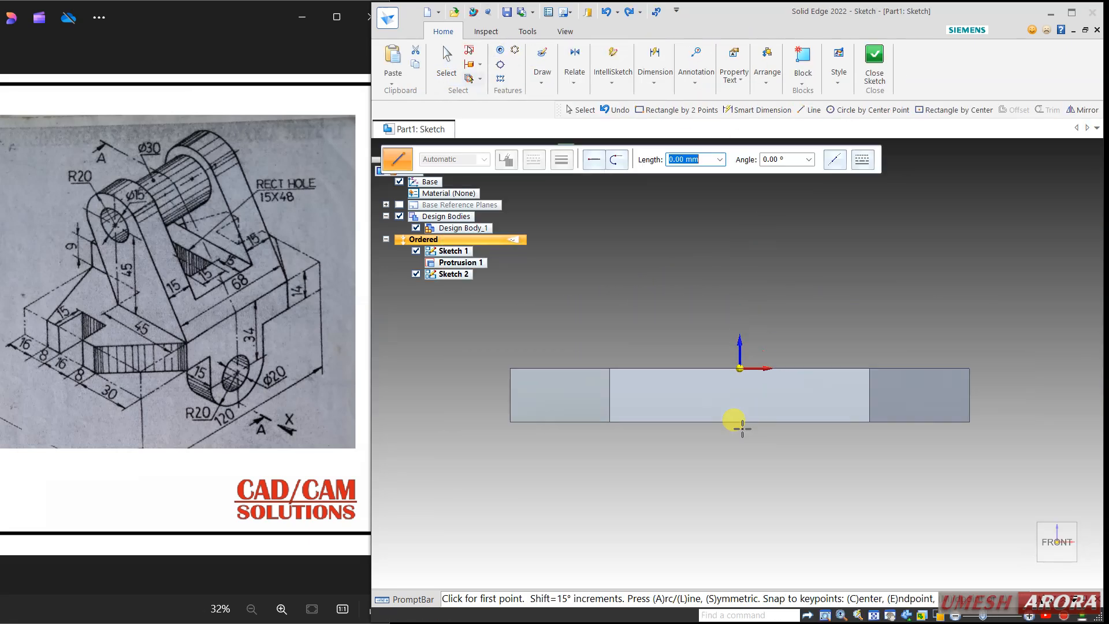
# Step: Draw two concentric circles centred below the plate, one with a 20 mm diameter and one with a 20 mm radius
pyautogui.click(547, 85)
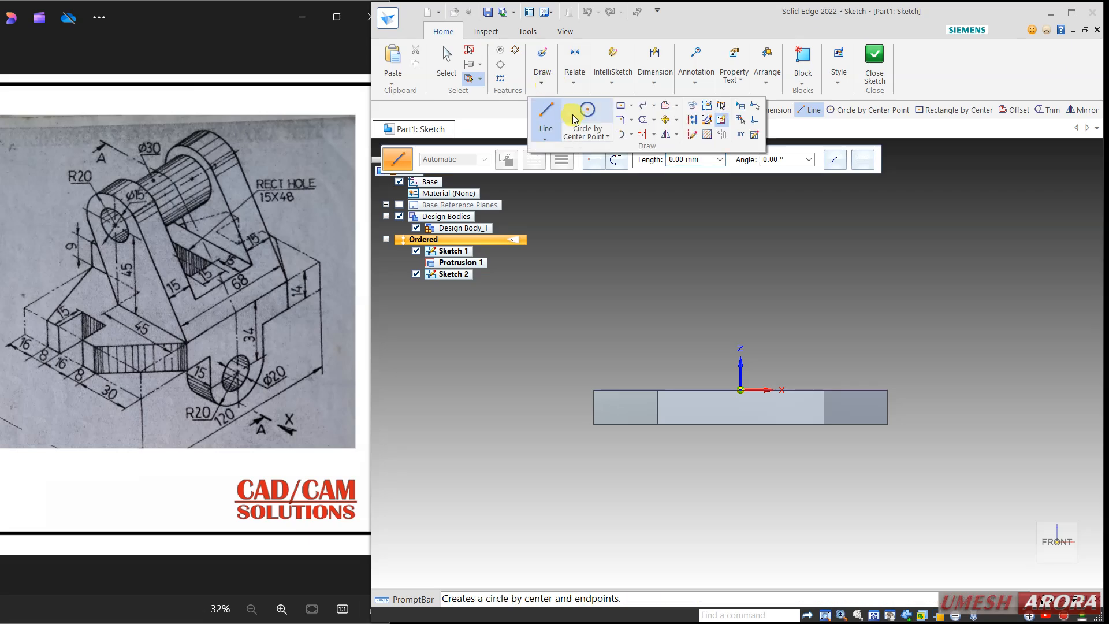
pyautogui.click(584, 113)
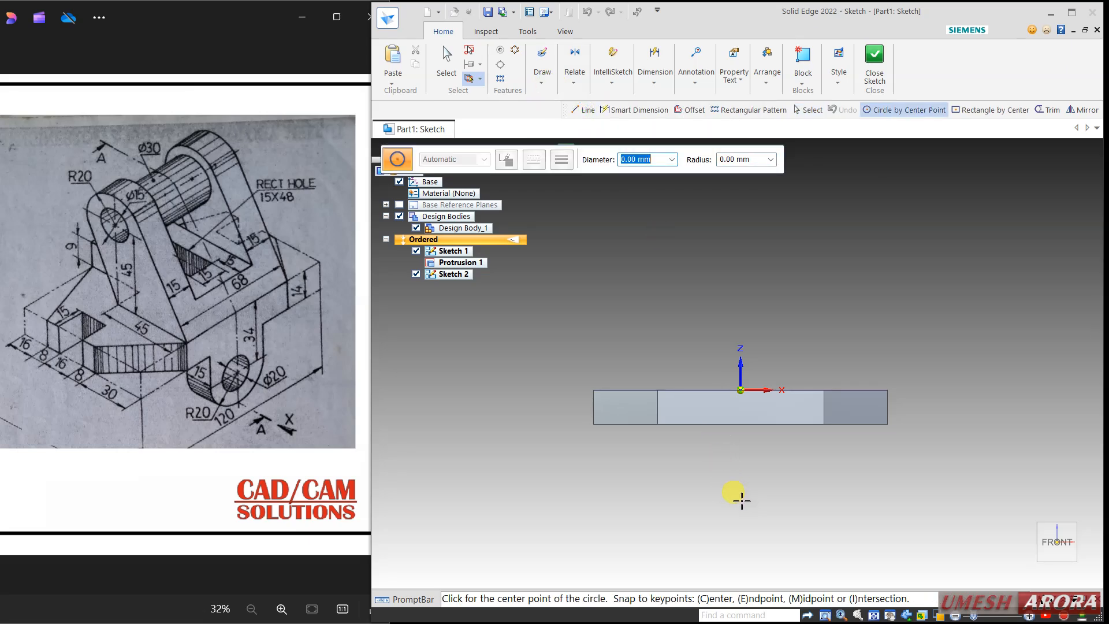
pyautogui.click(741, 500)
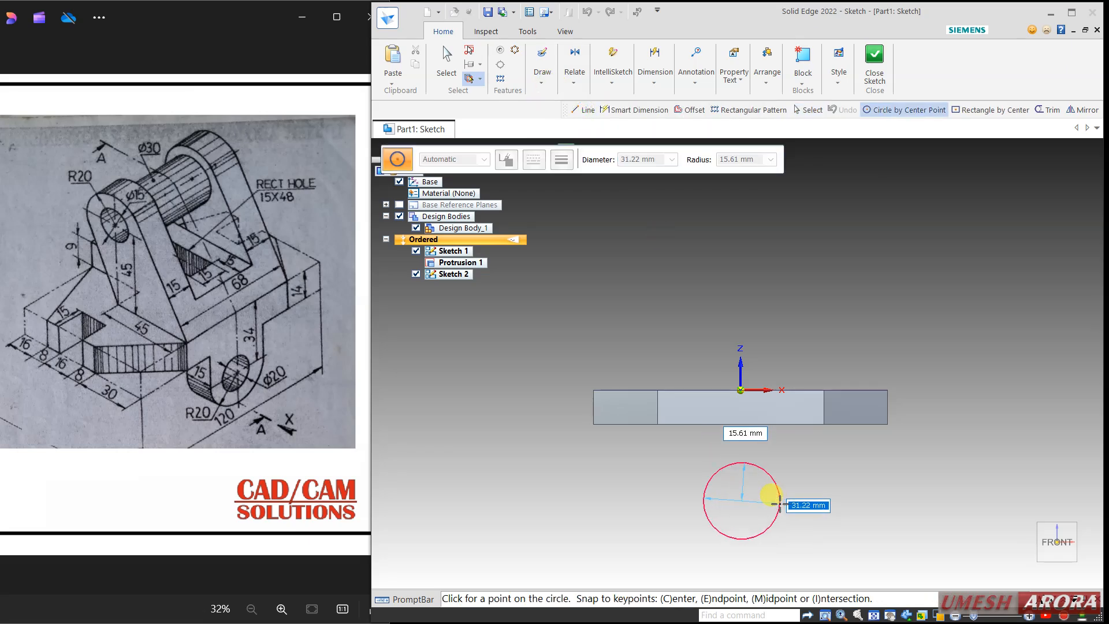
pyautogui.write('20')
pyautogui.press('Return')
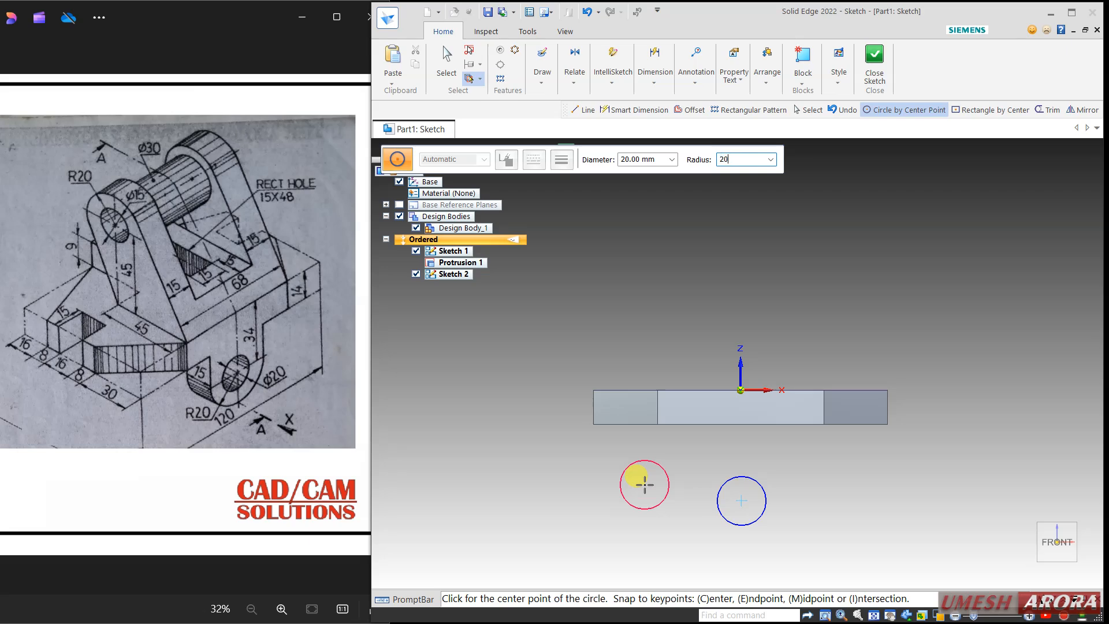
pyautogui.write('20')
pyautogui.press('Return')
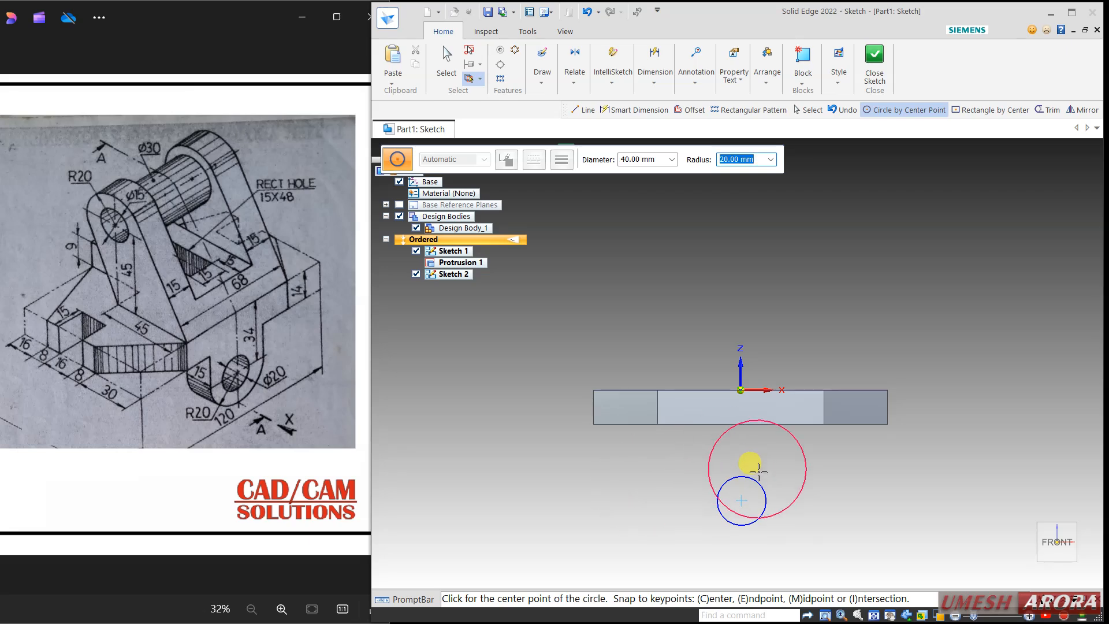
pyautogui.click(742, 500)
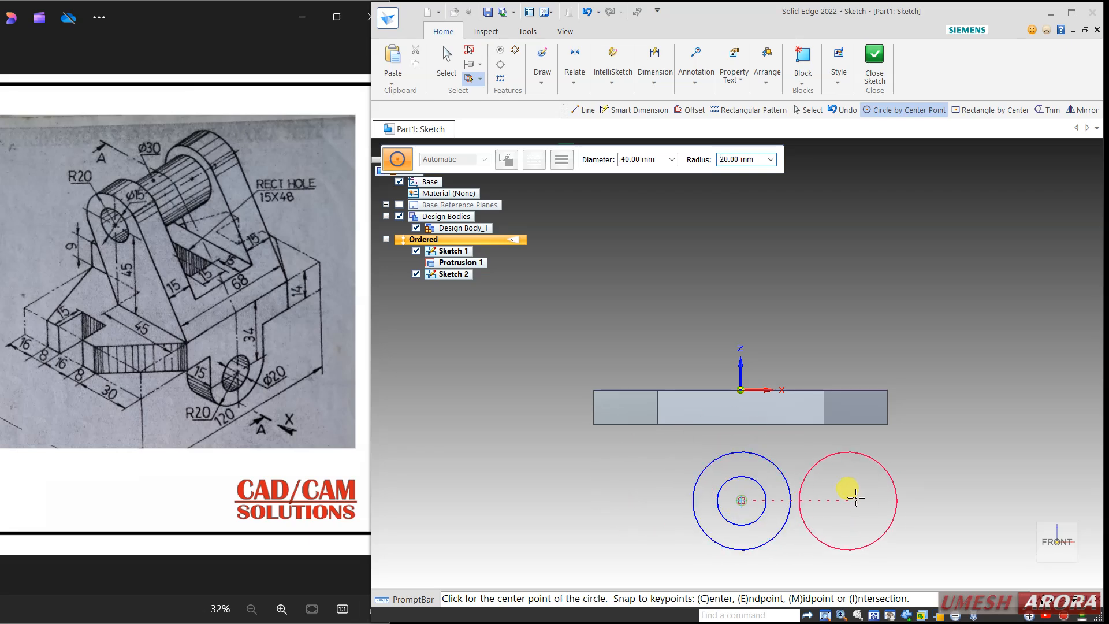
# Step: Draw connected lines from the outer circle's left side up to the plate's lower edge, along that edge, and down to the circle's right side
pyautogui.click(546, 84)
pyautogui.click(547, 124)
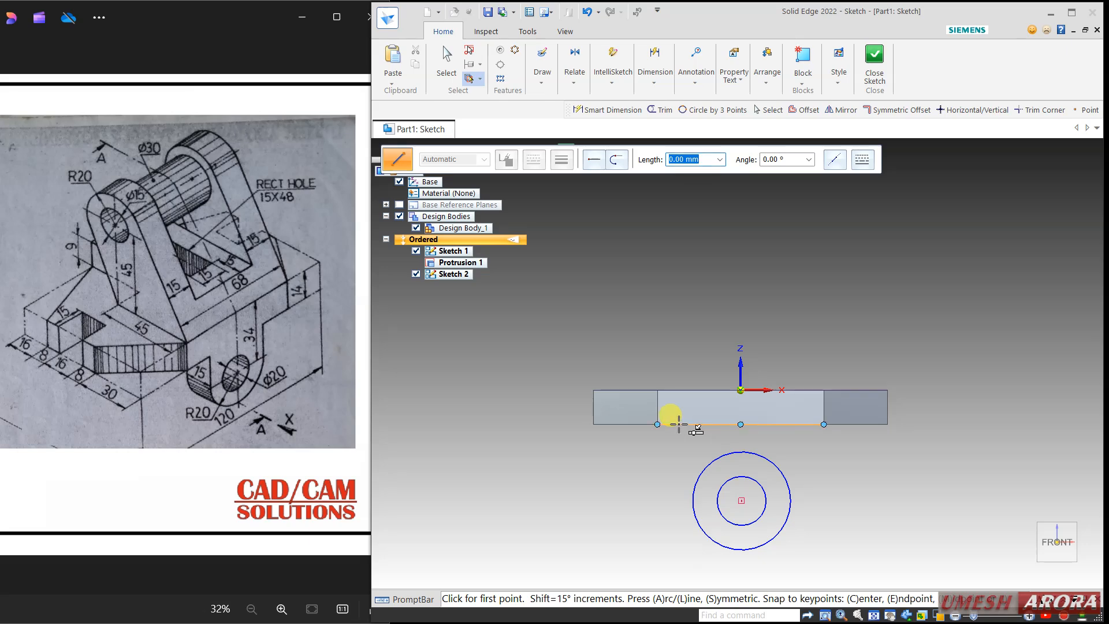
pyautogui.click(692, 500)
pyautogui.click(693, 424)
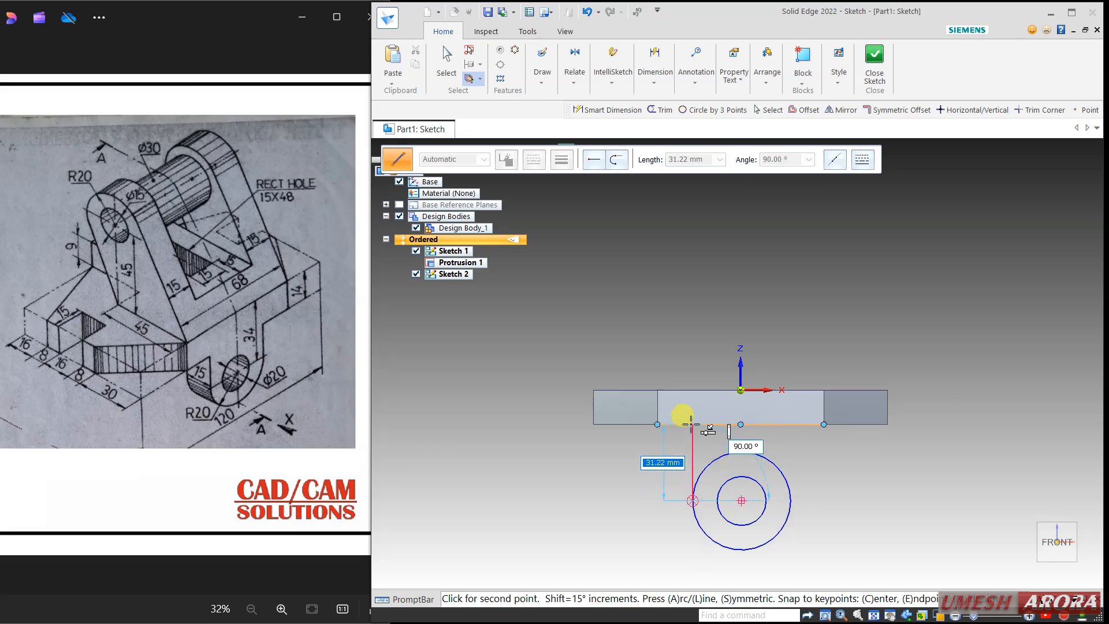
pyautogui.click(795, 424)
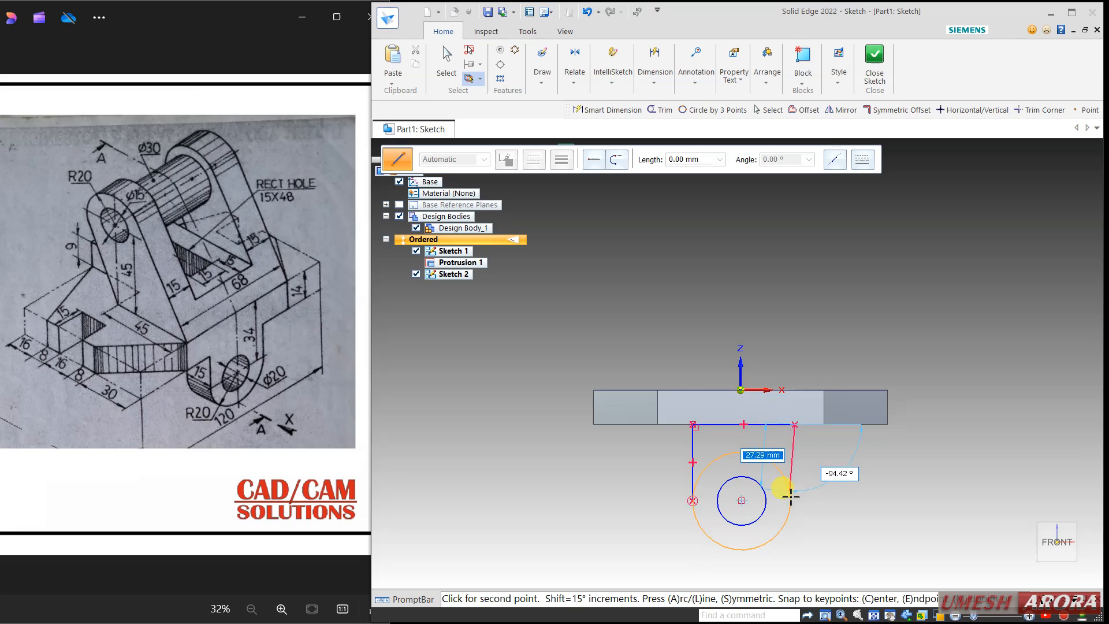
pyautogui.click(799, 498)
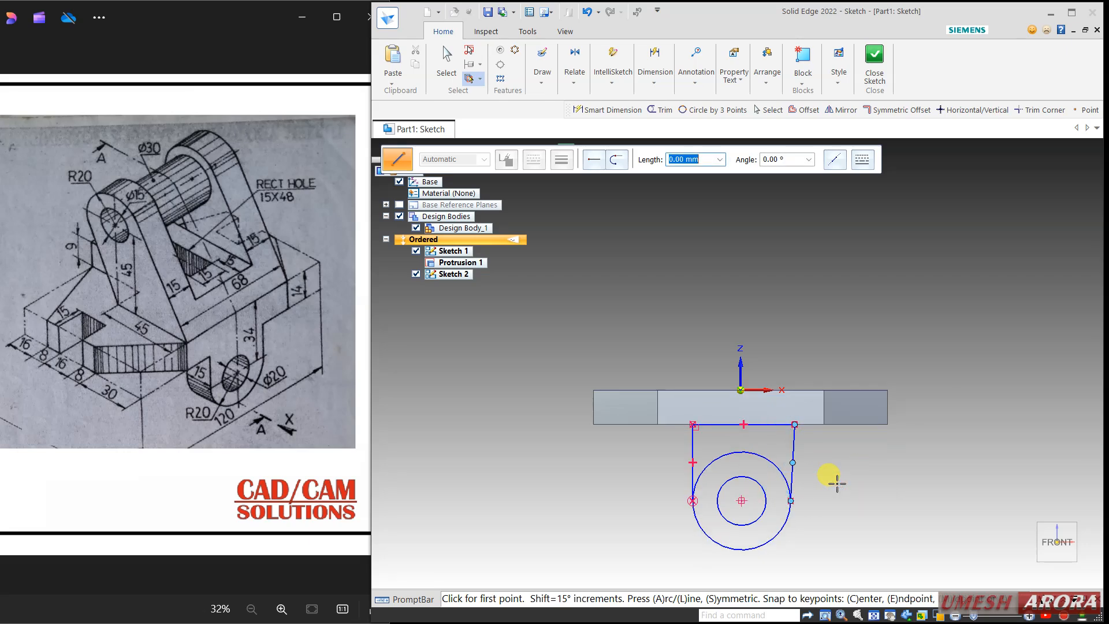
pyautogui.press('Escape')
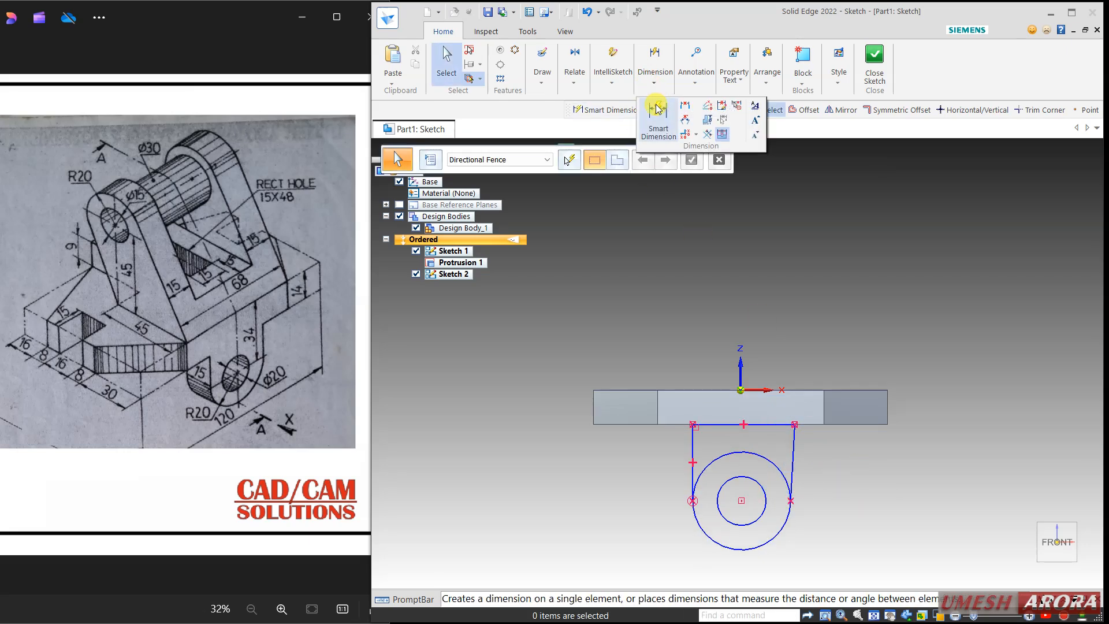
# Step: Add diameter dimensions to the outer and inner circles
pyautogui.click(655, 58)
pyautogui.click(788, 529)
pyautogui.click(811, 539)
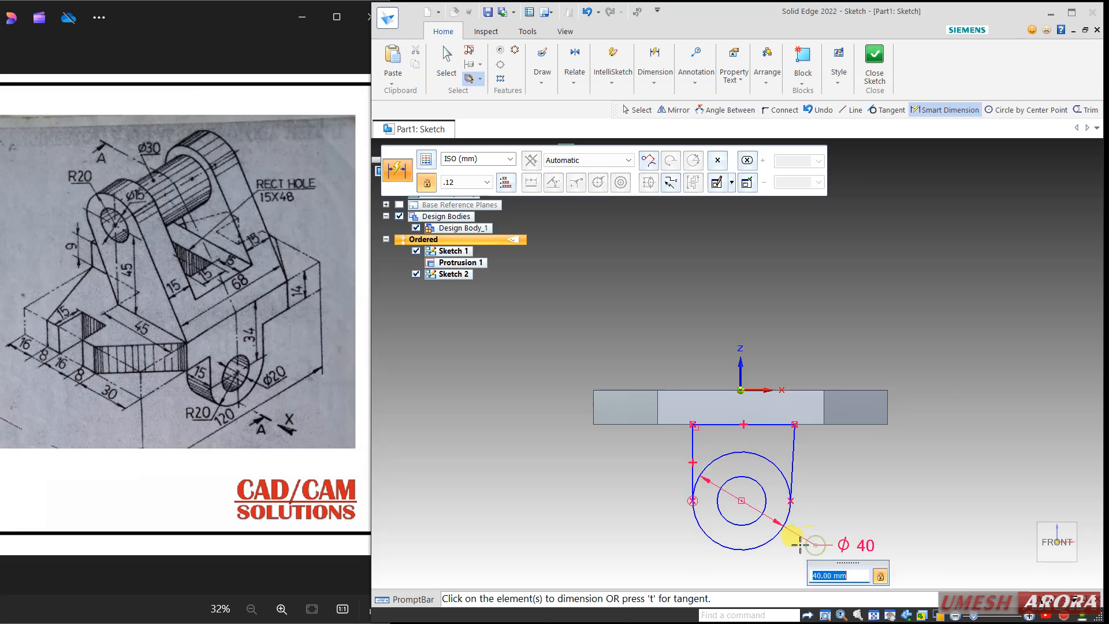
pyautogui.click(760, 523)
pyautogui.click(834, 515)
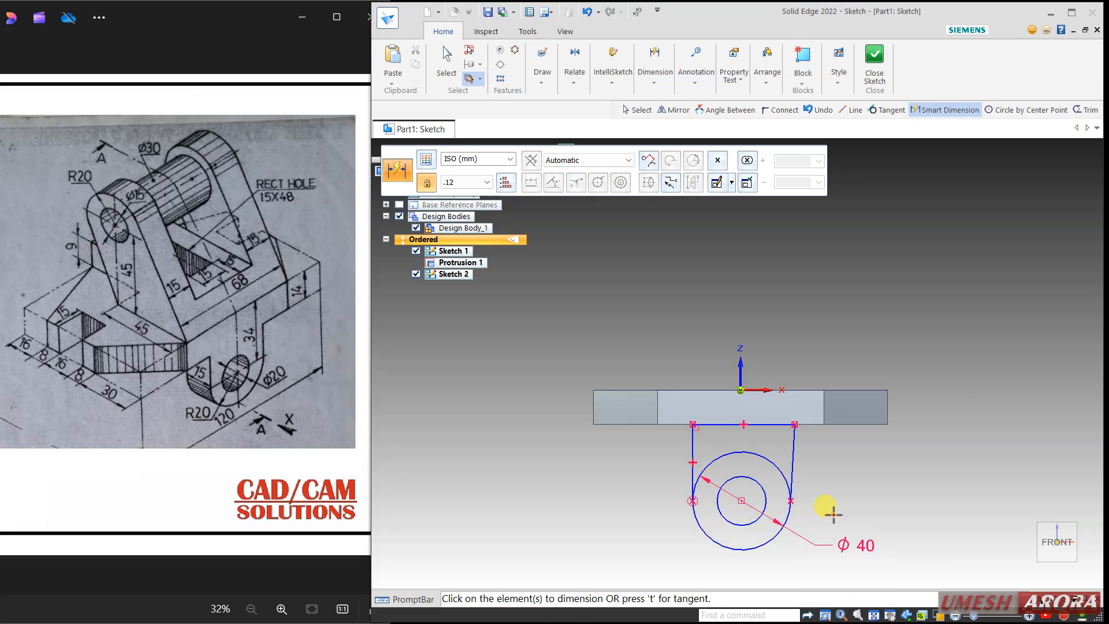
pyautogui.click(766, 507)
pyautogui.click(884, 504)
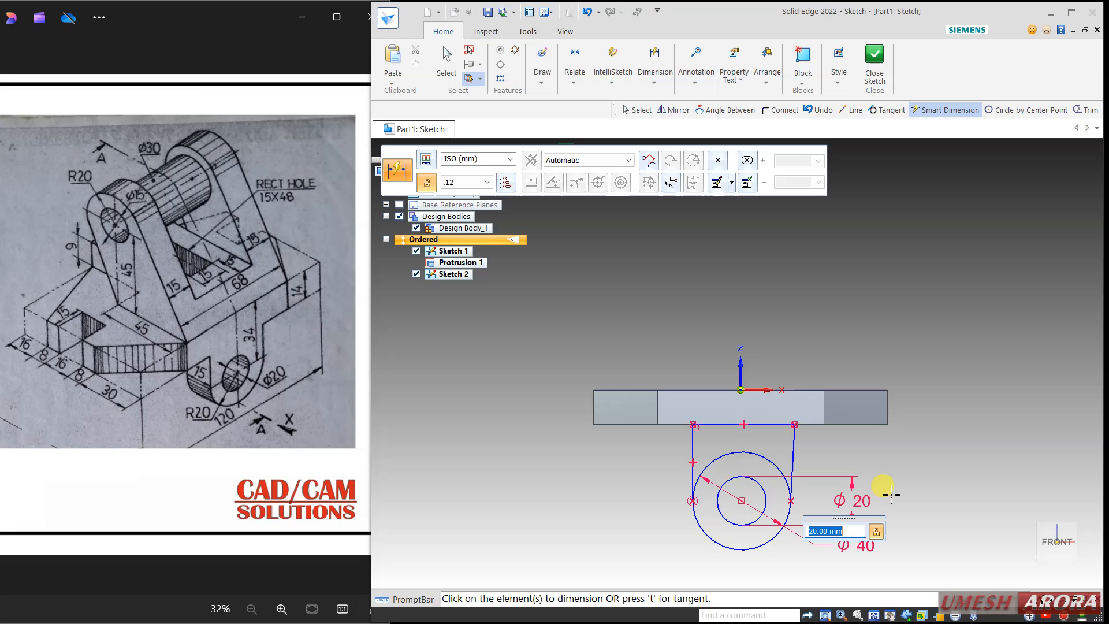
pyautogui.click(891, 495)
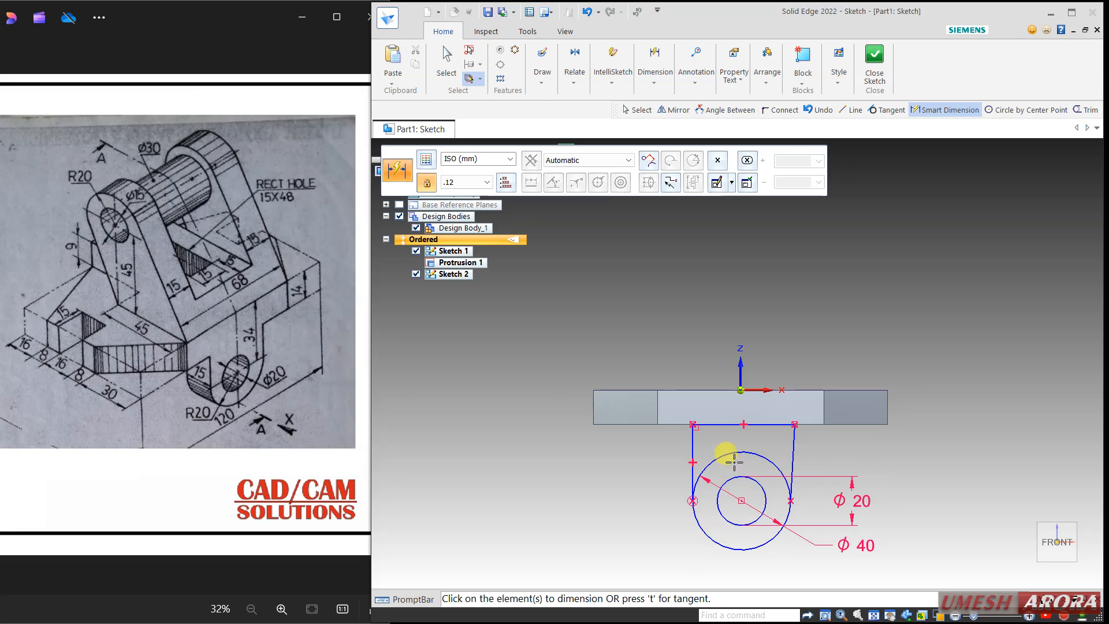
# Step: Dimension the vertical distance from the plate's upper edge to the circles' centre to 34 mm
pyautogui.click(706, 393)
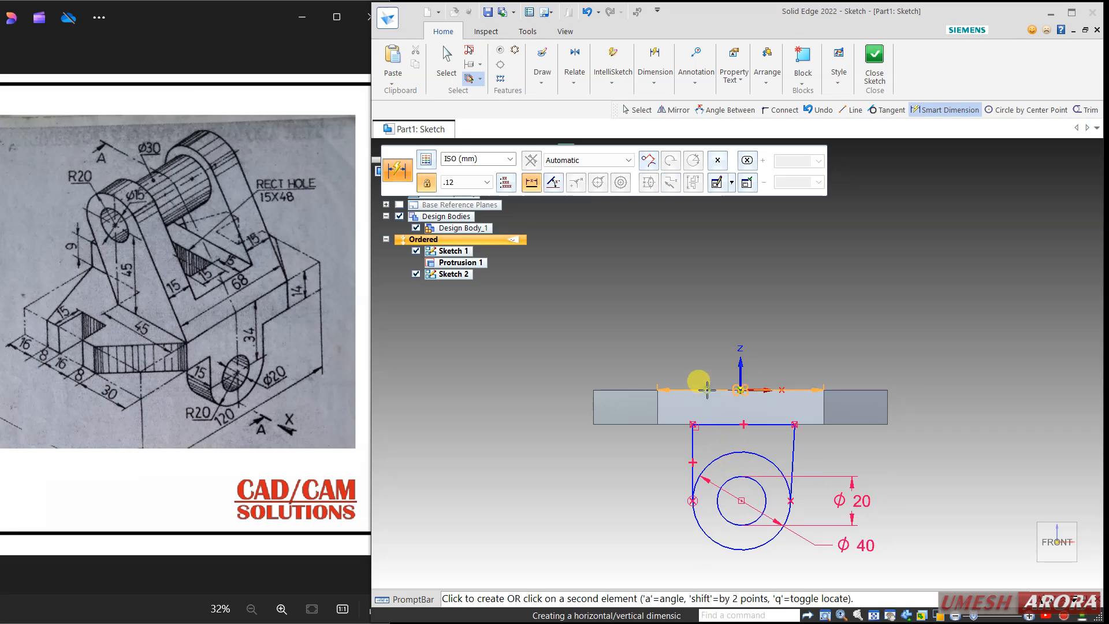
pyautogui.click(741, 500)
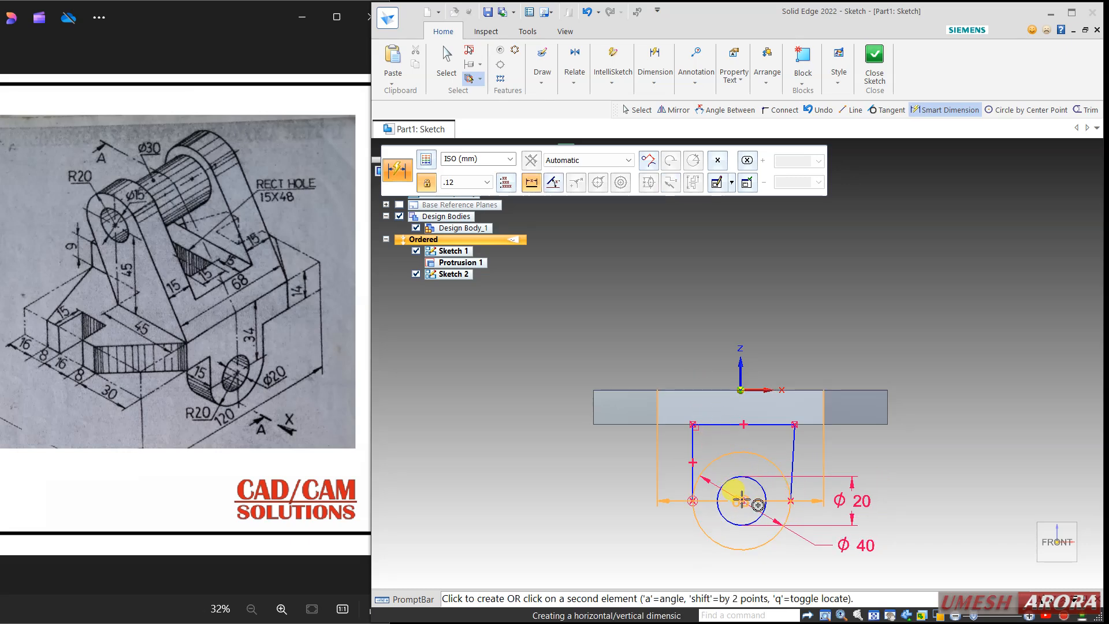
pyautogui.click(632, 462)
pyautogui.write('34')
pyautogui.press('Return')
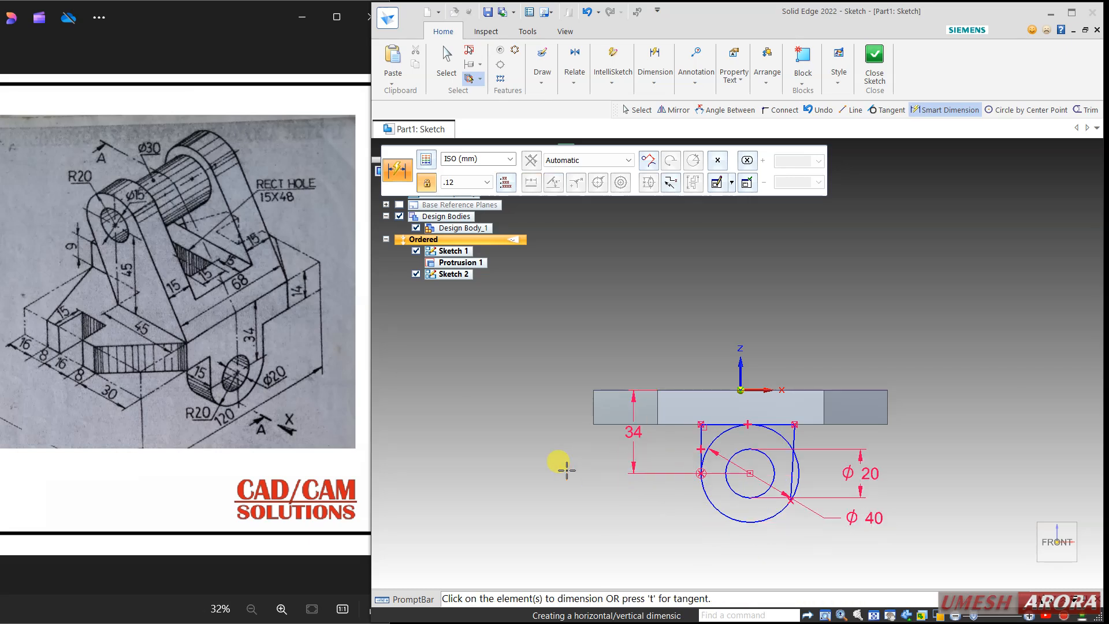
# Step: Make the right side line tangent to the outer circle
pyautogui.scroll(3, 858, 496)
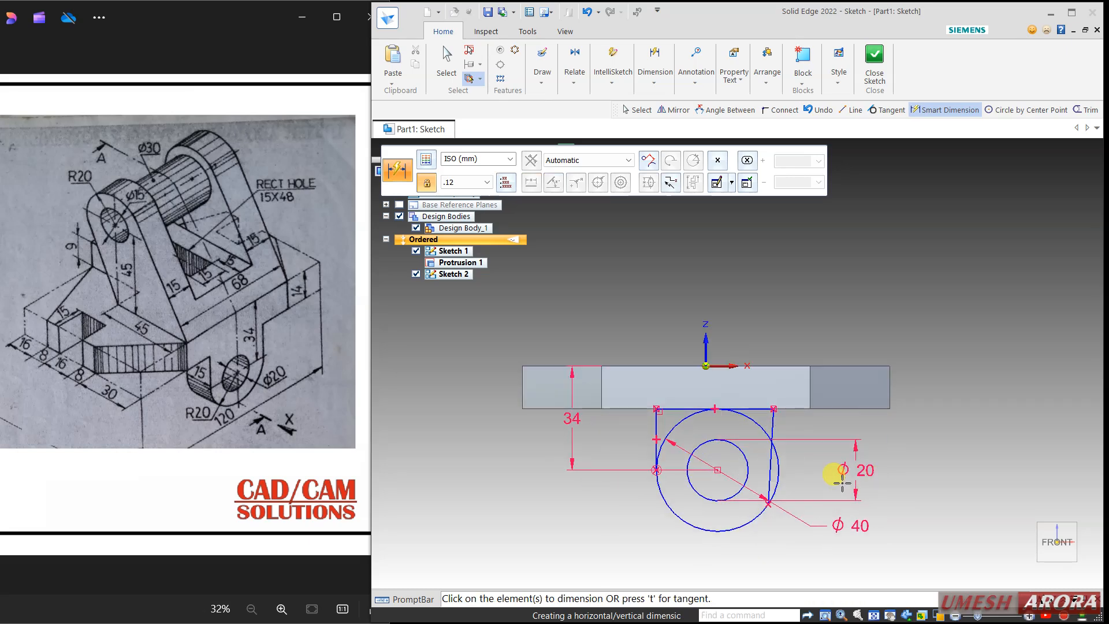
pyautogui.click(577, 84)
pyautogui.click(570, 134)
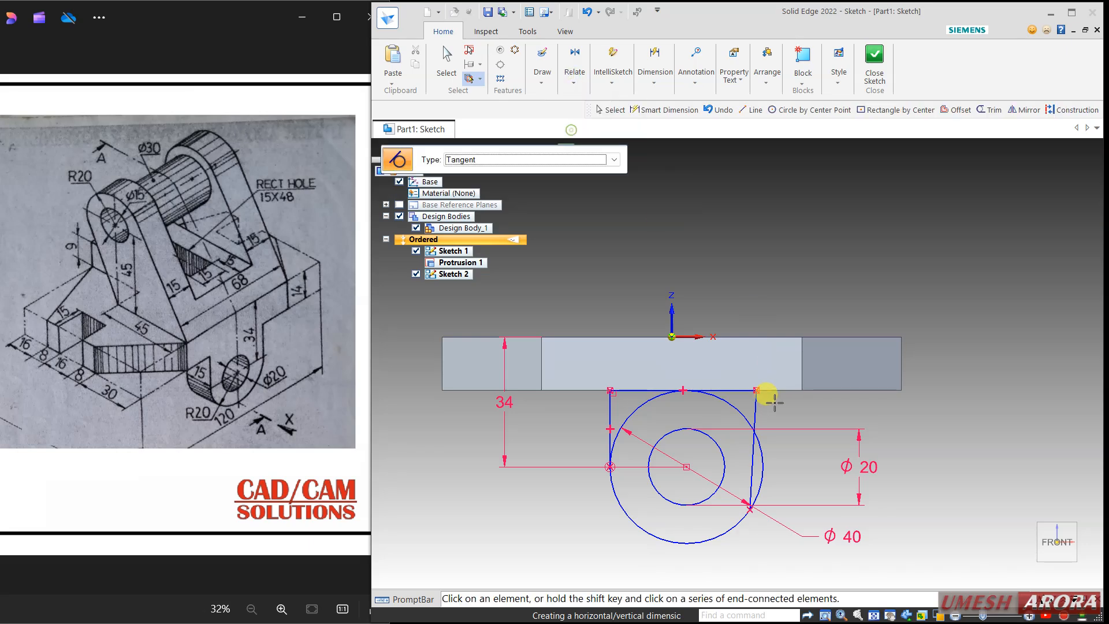
pyautogui.click(755, 412)
pyautogui.click(754, 440)
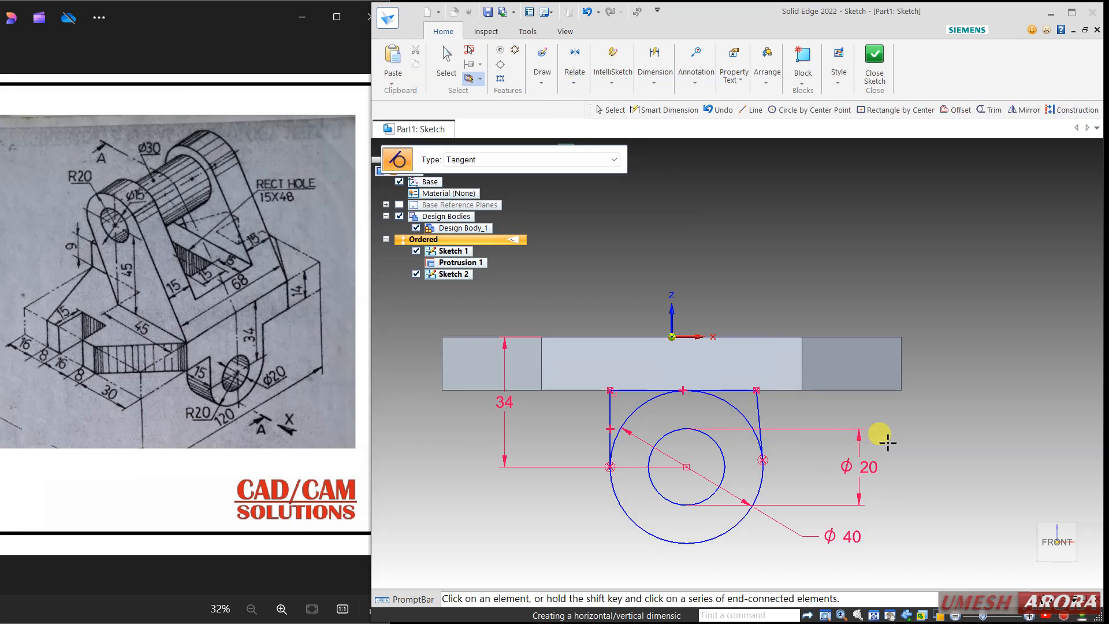
pyautogui.press('Escape')
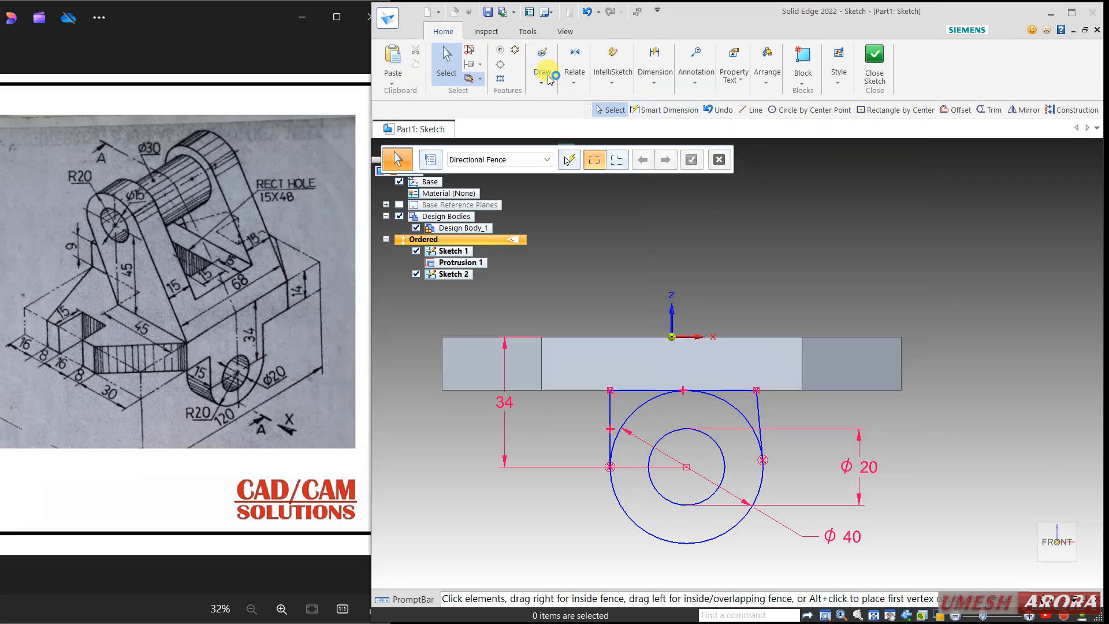
# Step: Trim away the upper arc of the outer circle between the two side lines, leaving a U-shaped lug outline
pyautogui.click(549, 78)
pyautogui.click(641, 127)
pyautogui.moveTo(743, 446)
pyautogui.mouseDown()
pyautogui.moveTo(735, 410)
pyautogui.moveTo(650, 399)
pyautogui.mouseUp()
pyautogui.press('Escape')
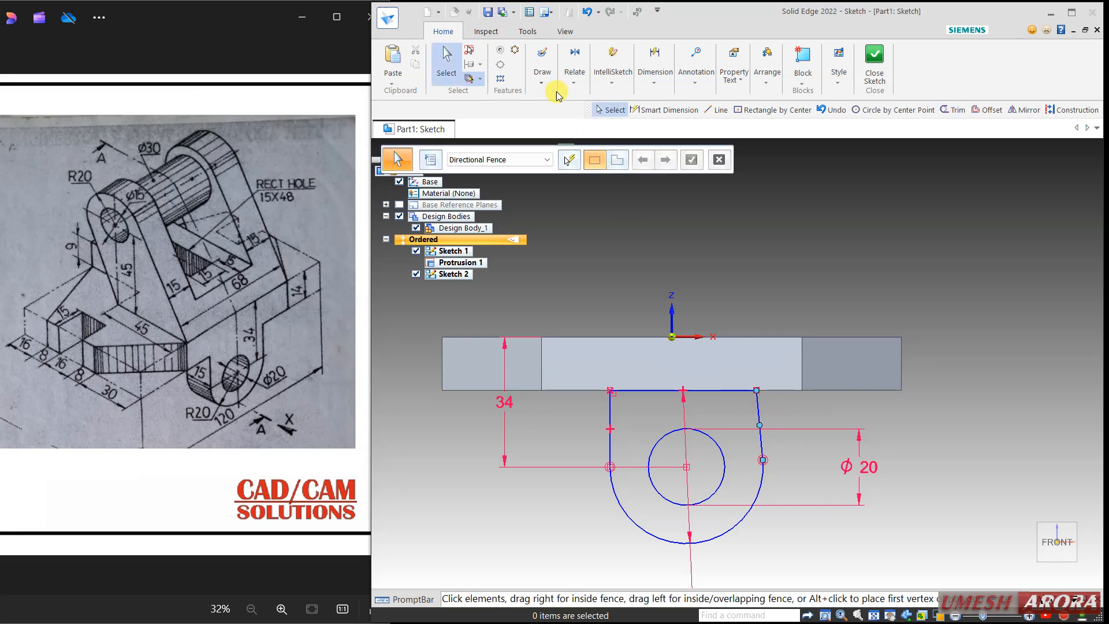
# Step: Constrain the lug outline's slanted right side line to be vertical
pyautogui.click(575, 75)
pyautogui.click(567, 117)
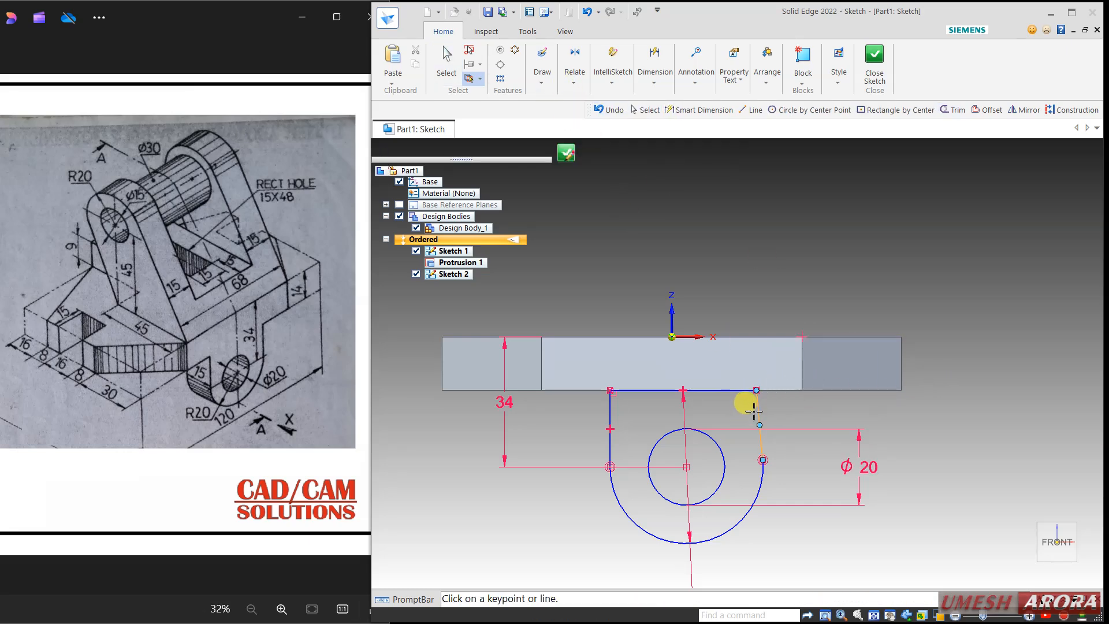
pyautogui.click(758, 407)
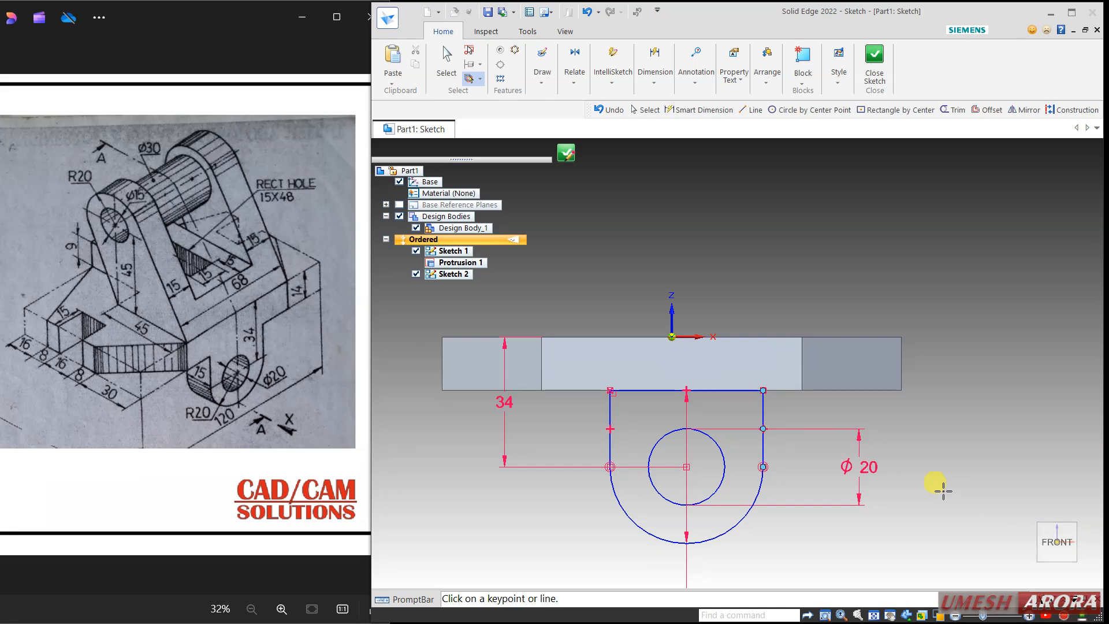
pyautogui.press('Escape')
# Step: Dimension the lug's left side line 20 mm horizontally from the vertical Z axis and close the sketch
pyautogui.click(655, 82)
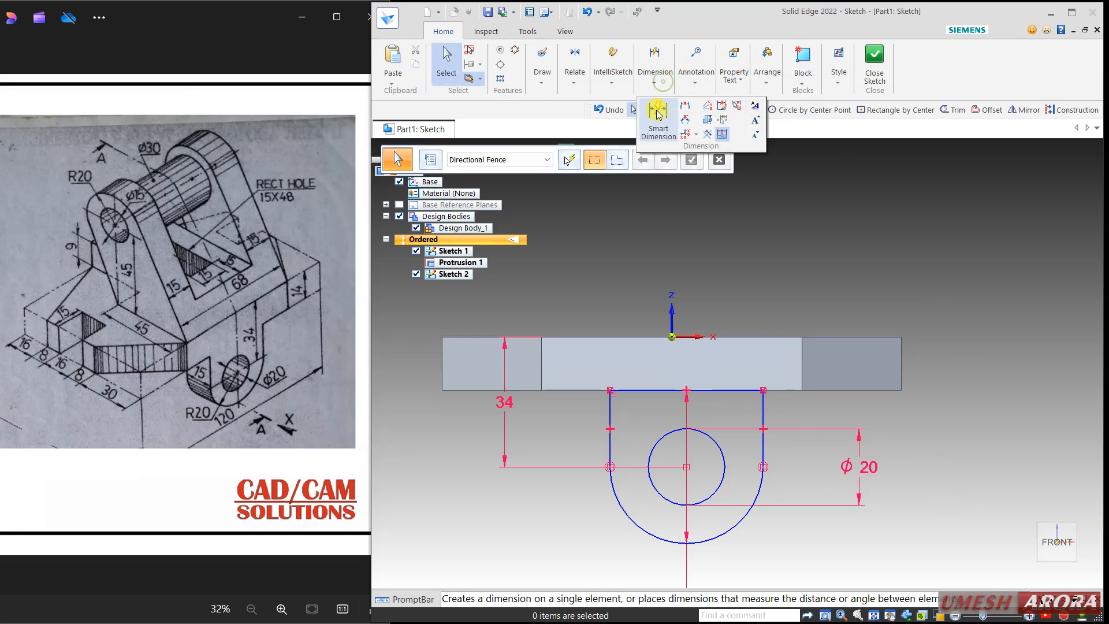
pyautogui.click(656, 112)
pyautogui.click(671, 304)
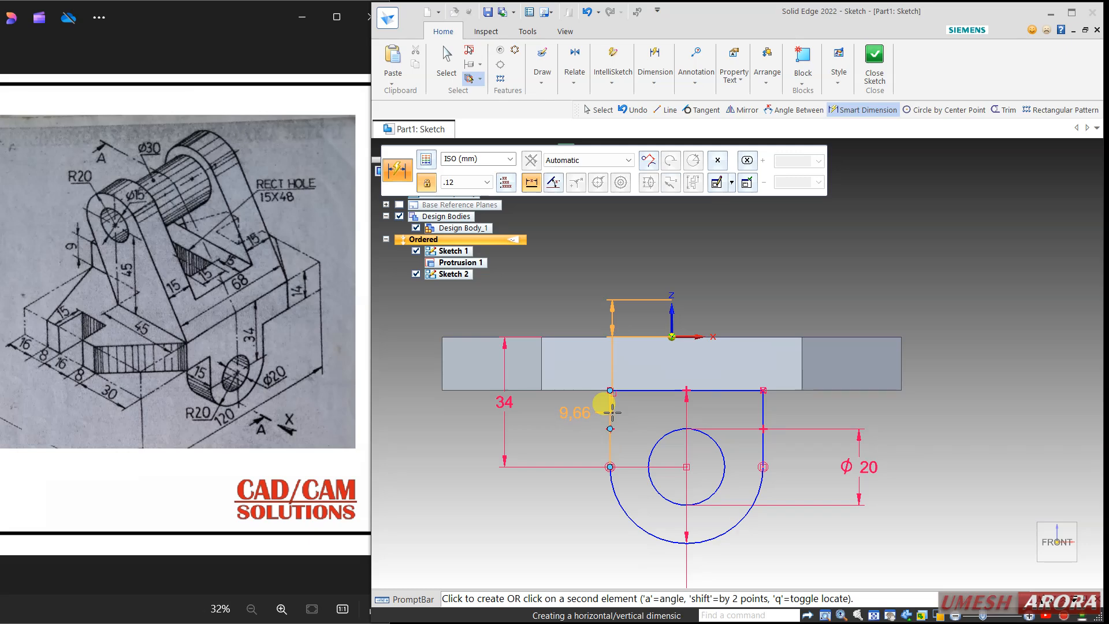
pyautogui.click(610, 410)
pyautogui.click(635, 283)
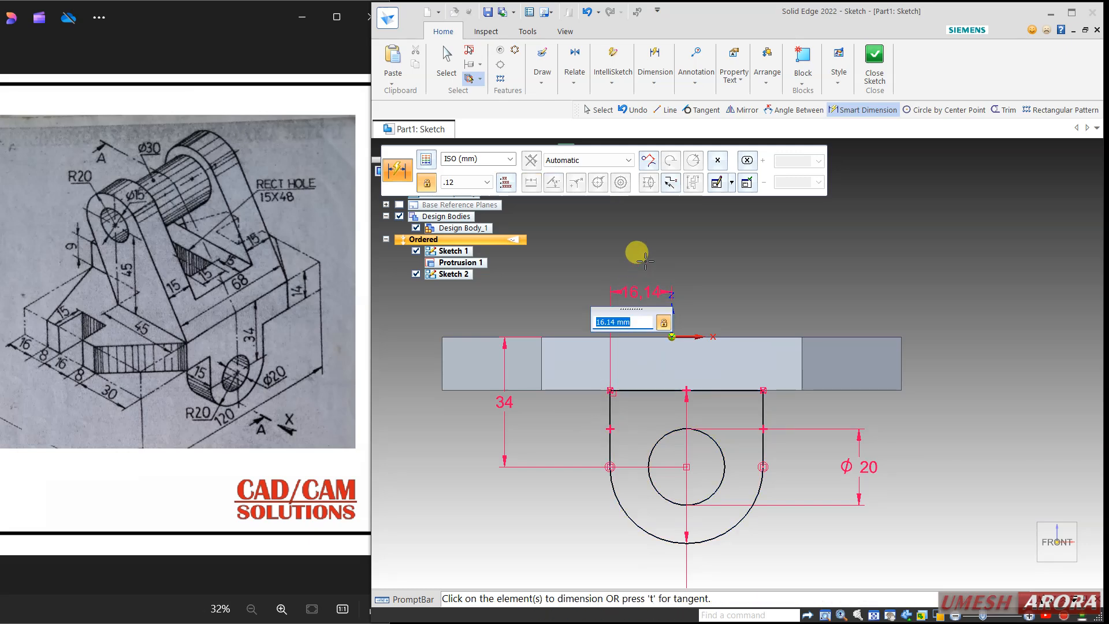
pyautogui.write('20')
pyautogui.press('Return')
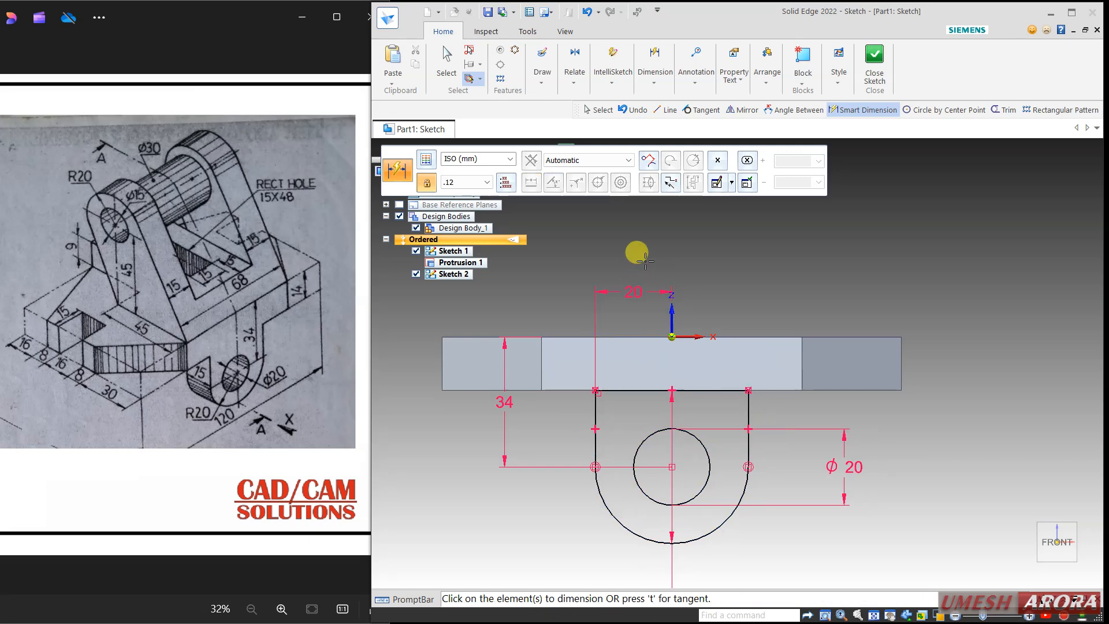
pyautogui.click(446, 63)
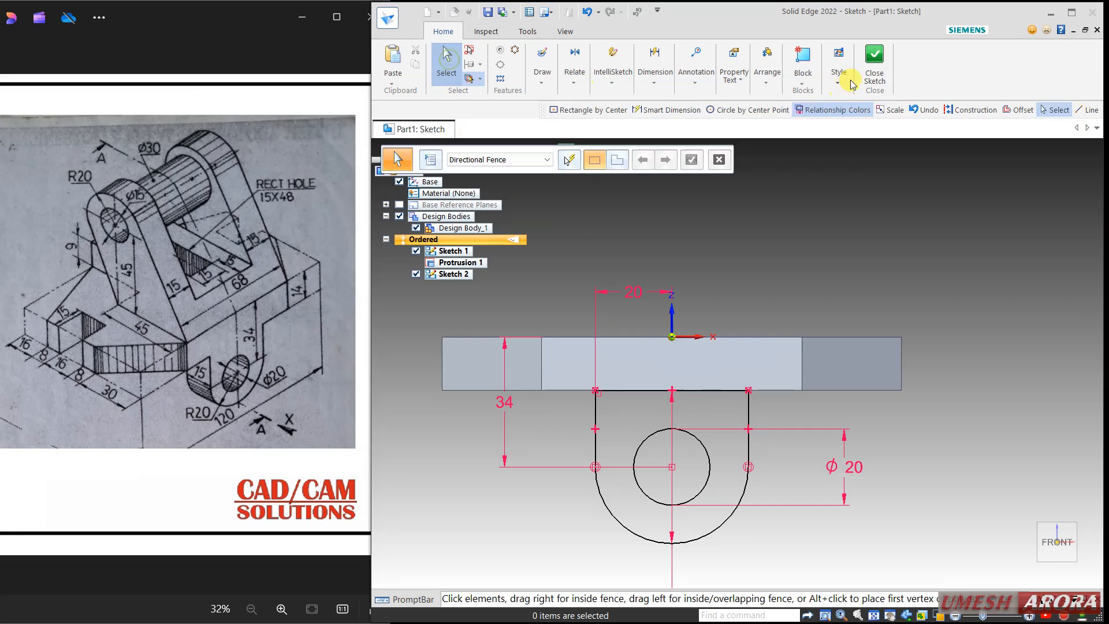
pyautogui.click(875, 68)
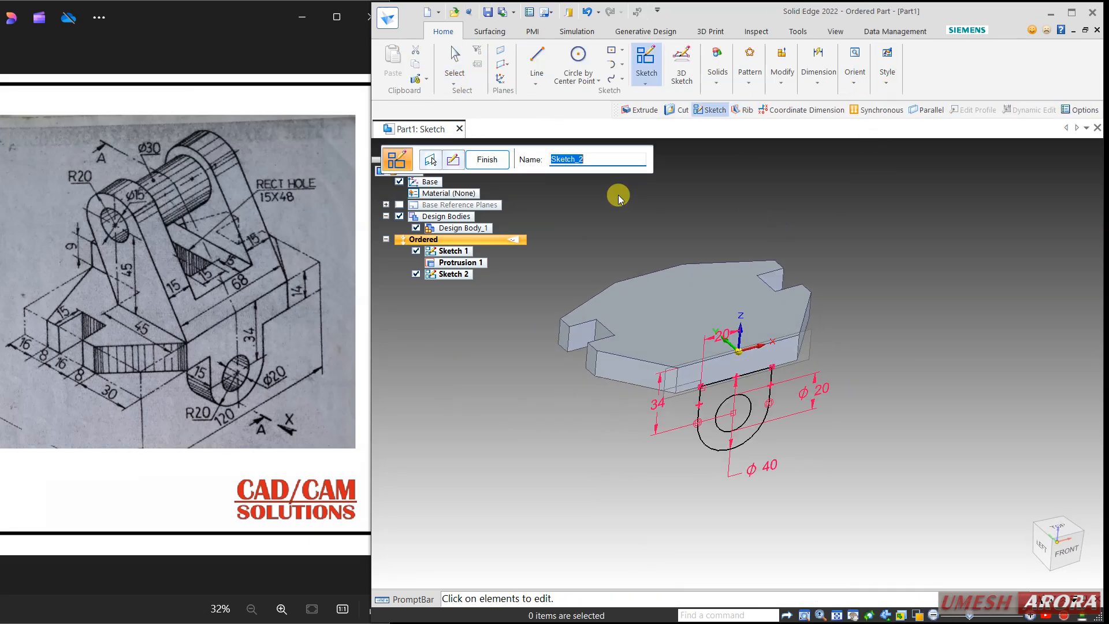
# Step: Extrude the lug sketch with its hole 15 mm, back underneath the base plate
pyautogui.click(718, 71)
pyautogui.click(721, 113)
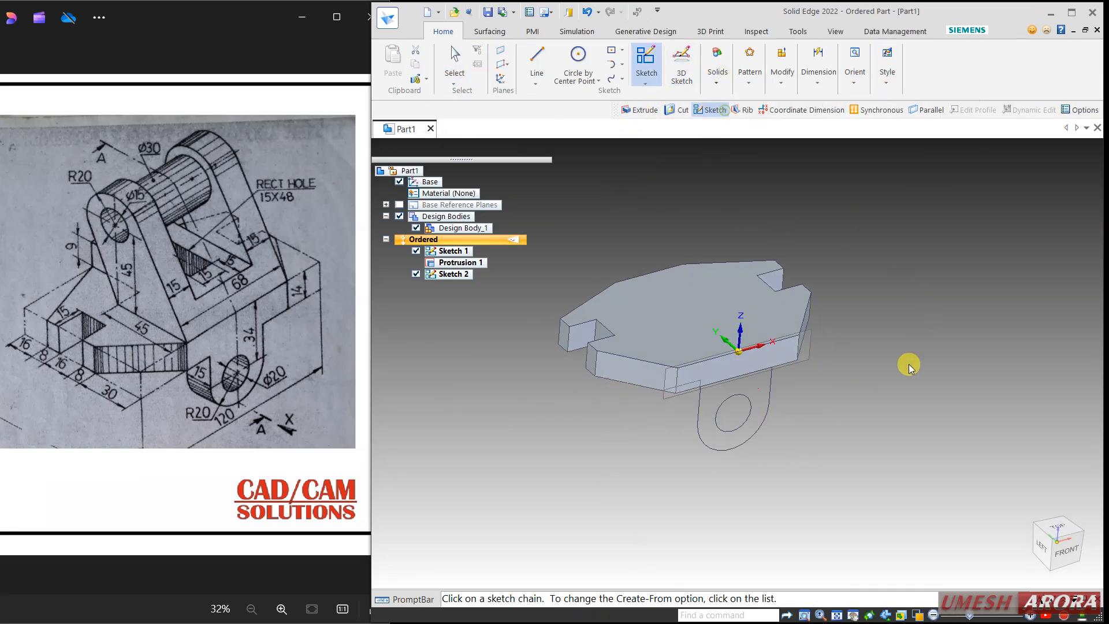
pyautogui.click(768, 396)
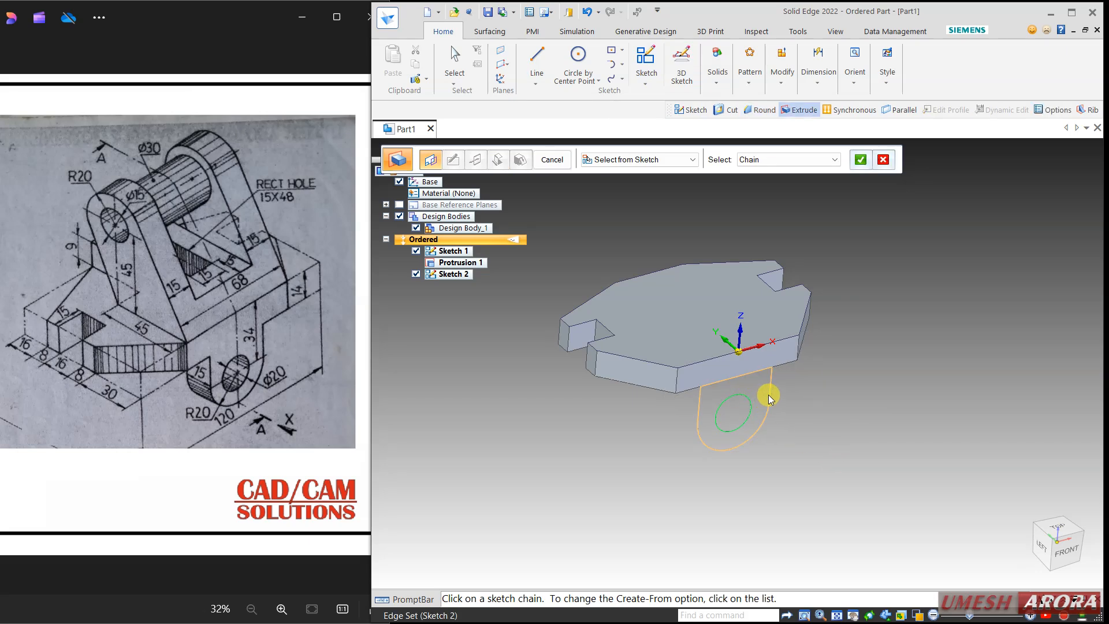
pyautogui.rightClick(828, 450)
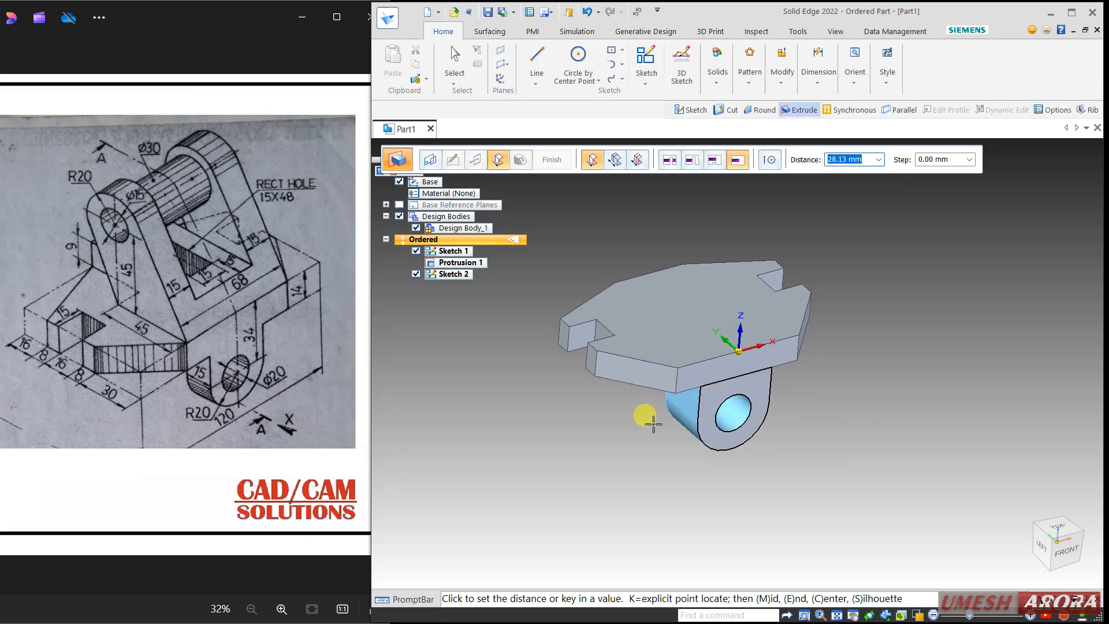
pyautogui.write('15')
pyautogui.press('Return')
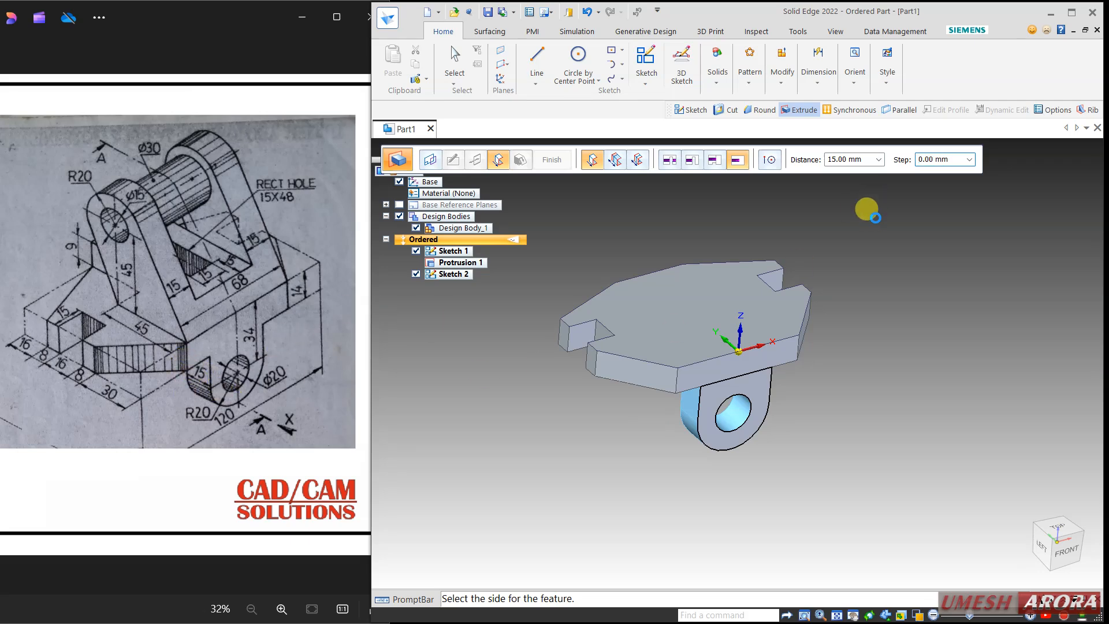
pyautogui.click(874, 271)
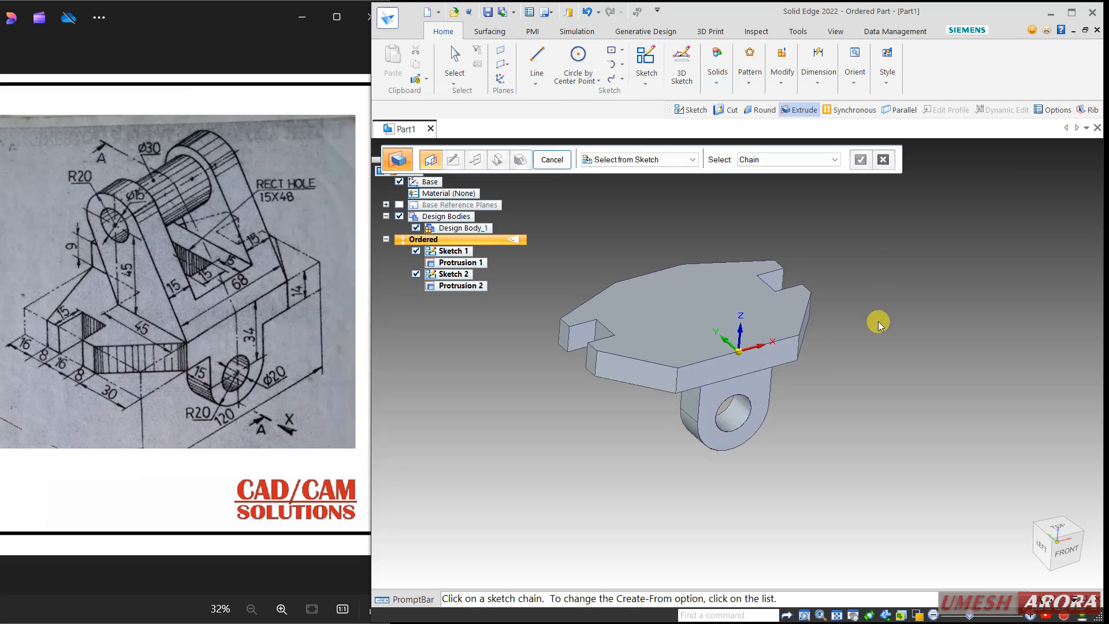
pyautogui.moveTo(878, 321); pyautogui.dragTo(881, 354, button='middle')
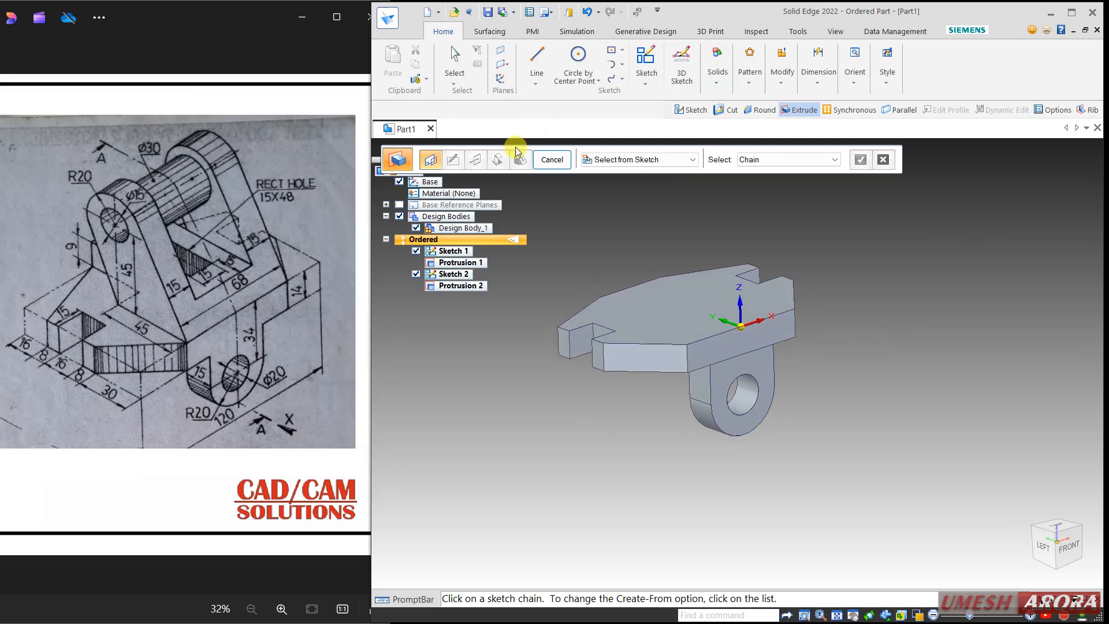
pyautogui.click(548, 160)
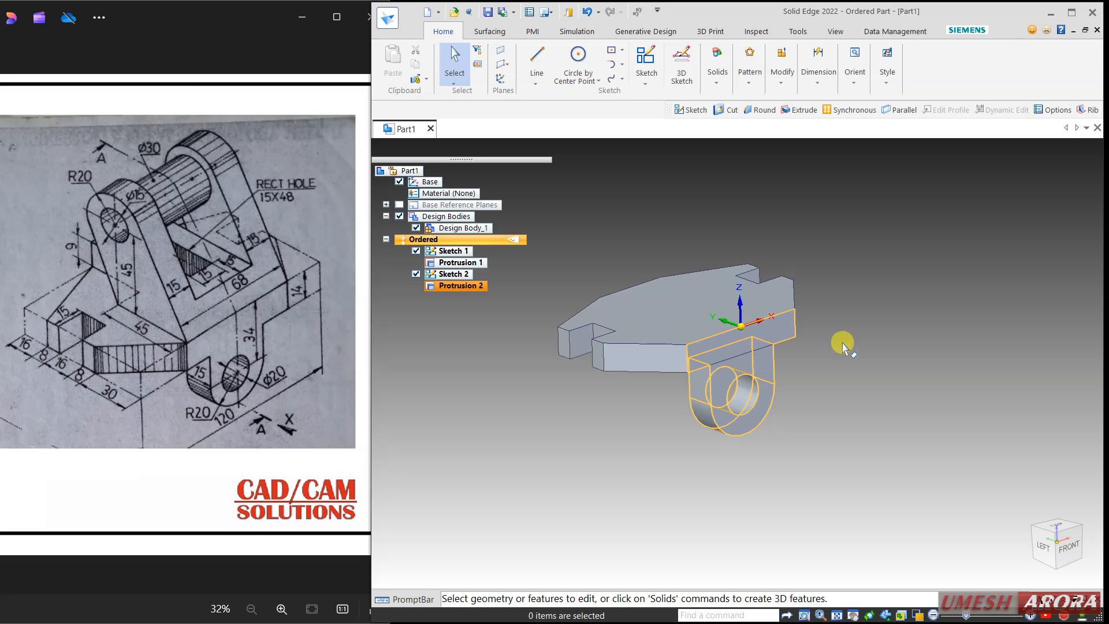
pyautogui.moveTo(743, 379); pyautogui.dragTo(758, 332, button='middle')
pyautogui.scroll(10, 758, 332)
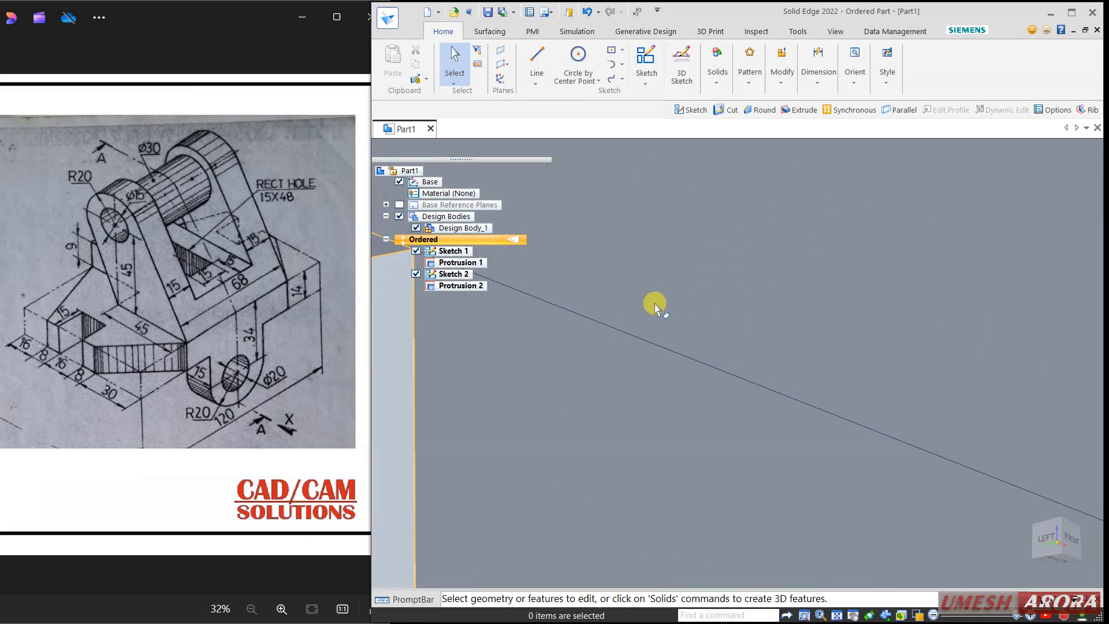
pyautogui.scroll(-10, 698, 361)
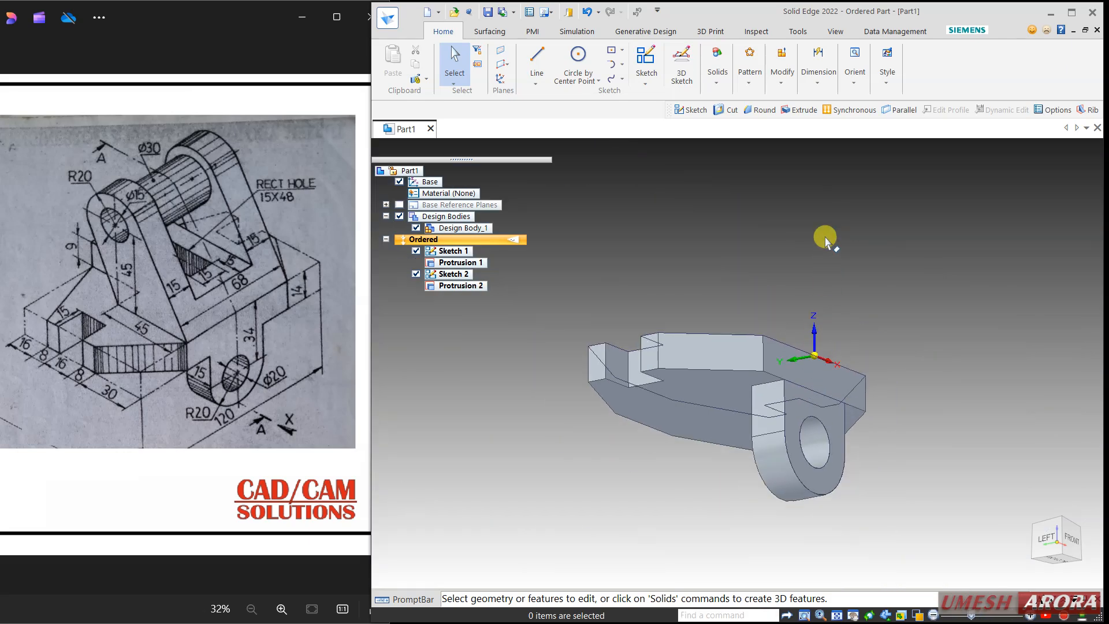
pyautogui.moveTo(825, 238); pyautogui.dragTo(792, 300, button='middle')
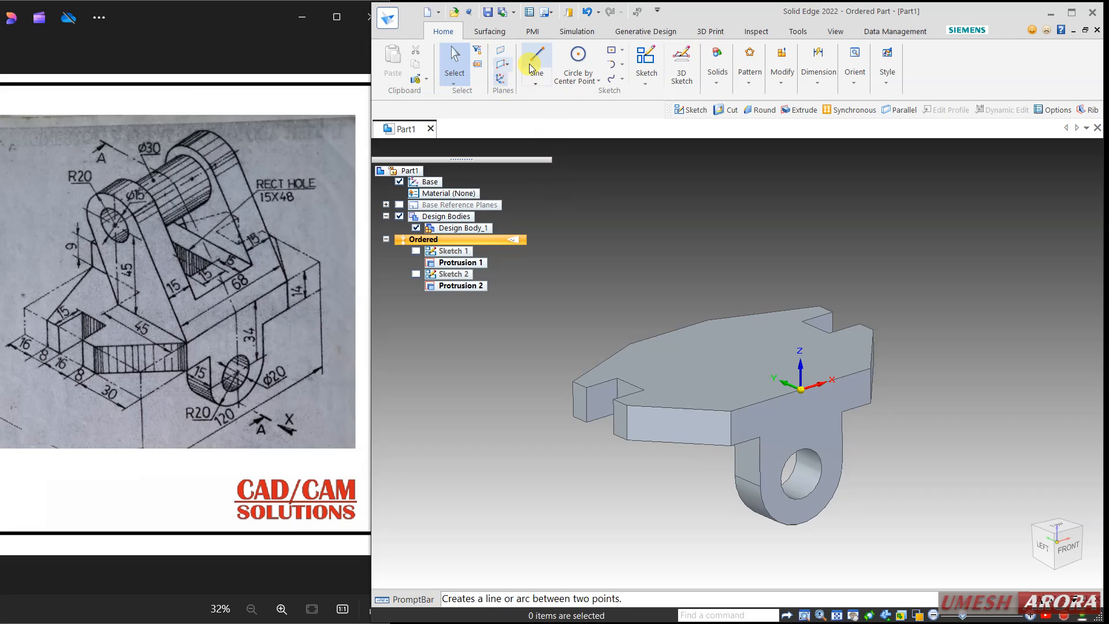
# Step: Show the base reference planes and create a parallel plane offset 34 mm from the right plane towards the plate's left side
pyautogui.click(505, 64)
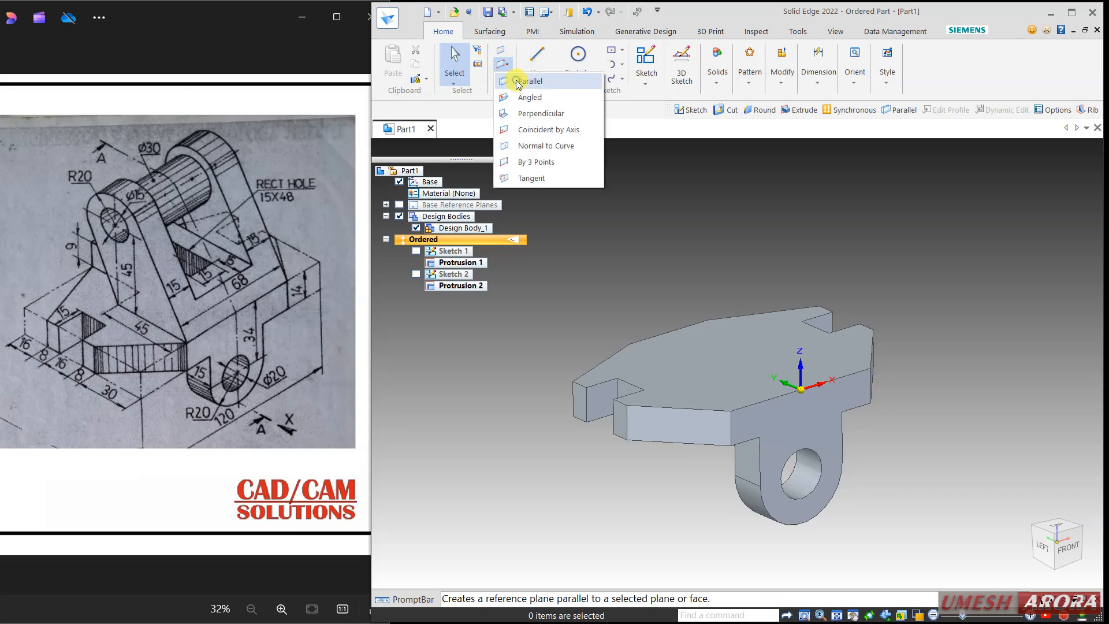
pyautogui.click(518, 82)
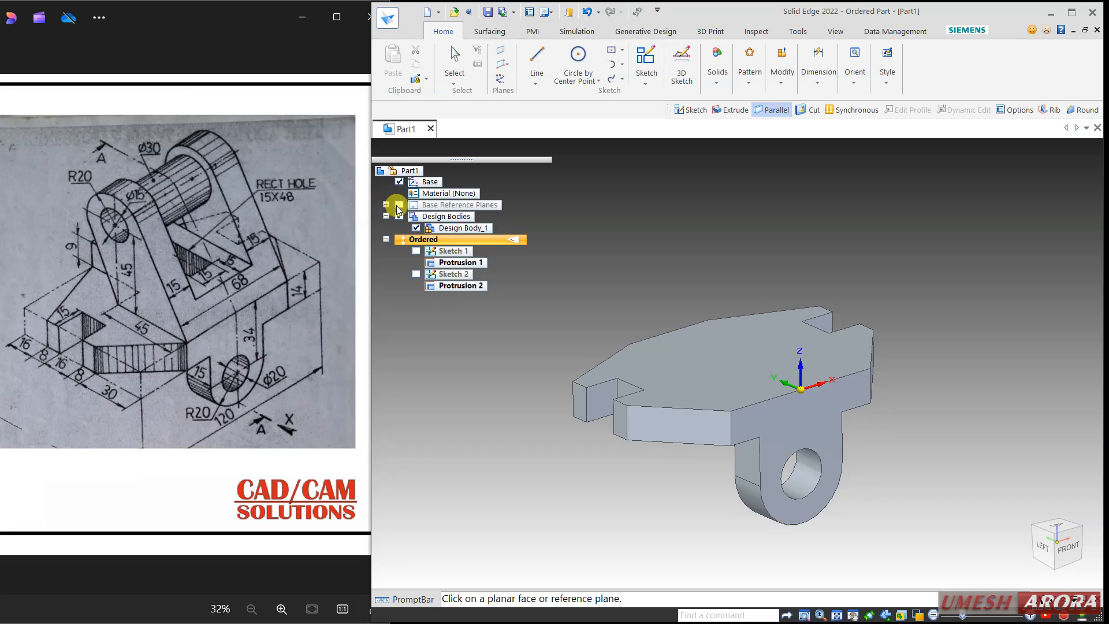
pyautogui.click(400, 204)
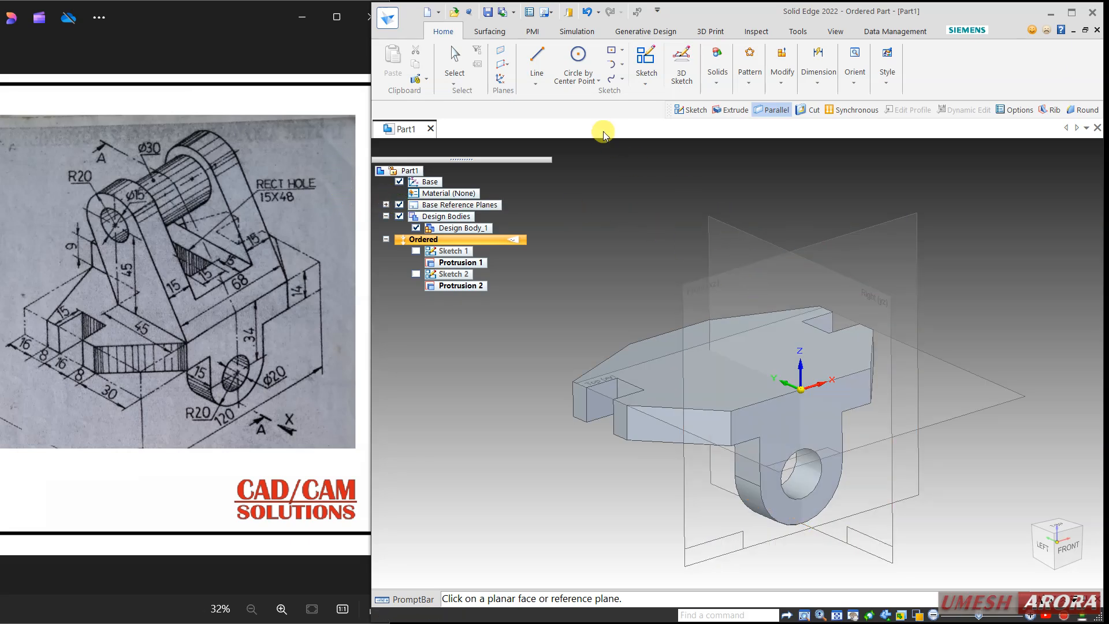
pyautogui.click(510, 67)
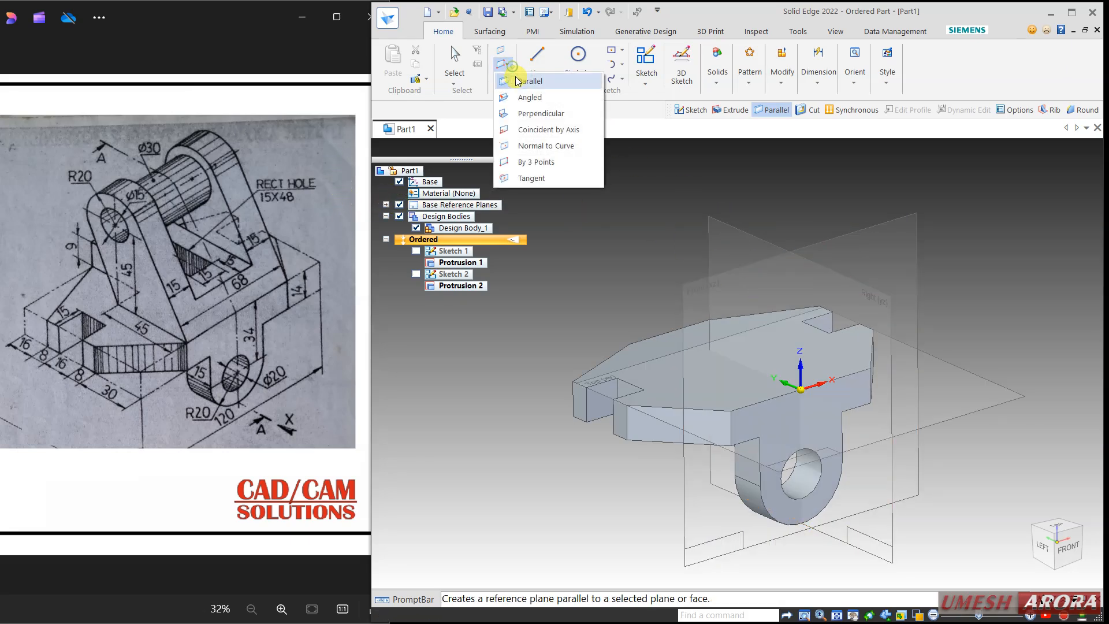
pyautogui.click(714, 224)
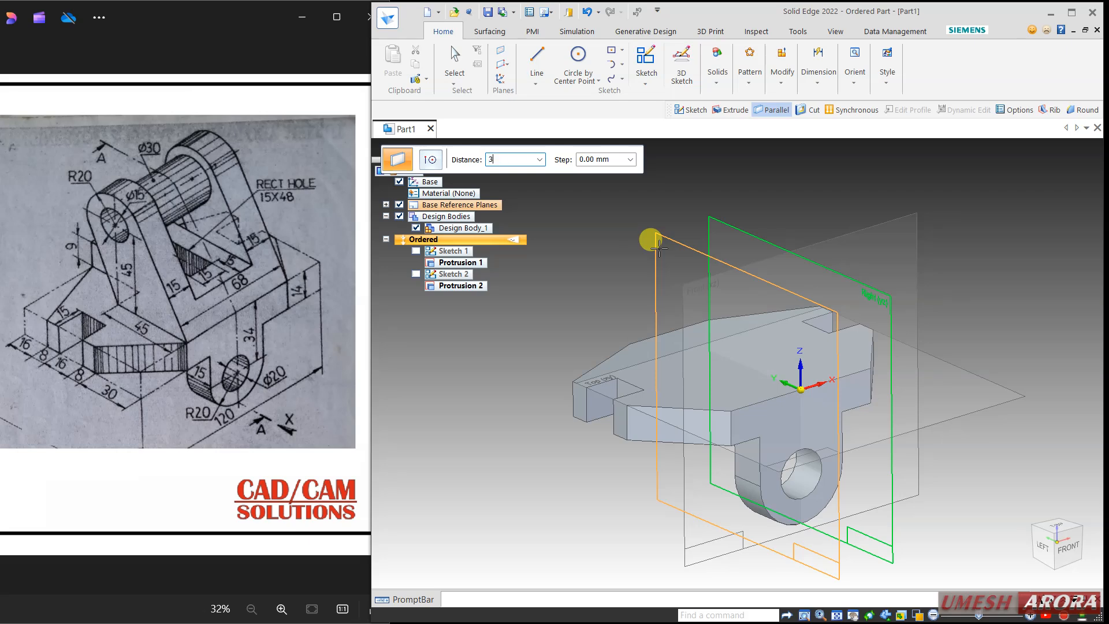
pyautogui.write('34')
pyautogui.press('Return')
pyautogui.click(660, 253)
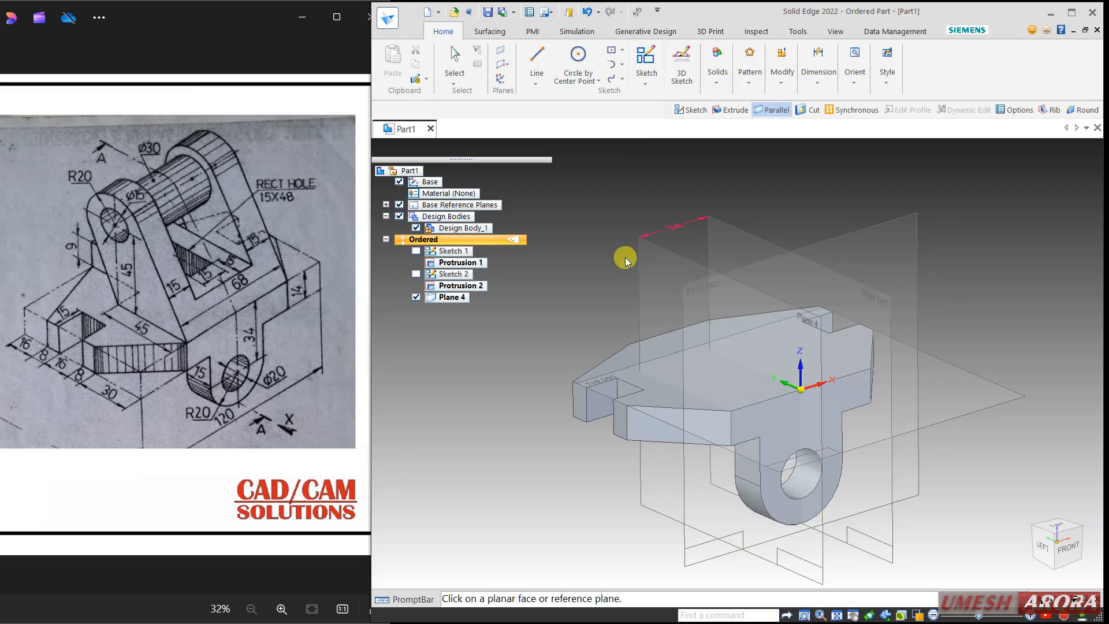
# Step: Open a new sketch on the offset plane and view it squarely from the left
pyautogui.click(646, 57)
pyautogui.click(693, 277)
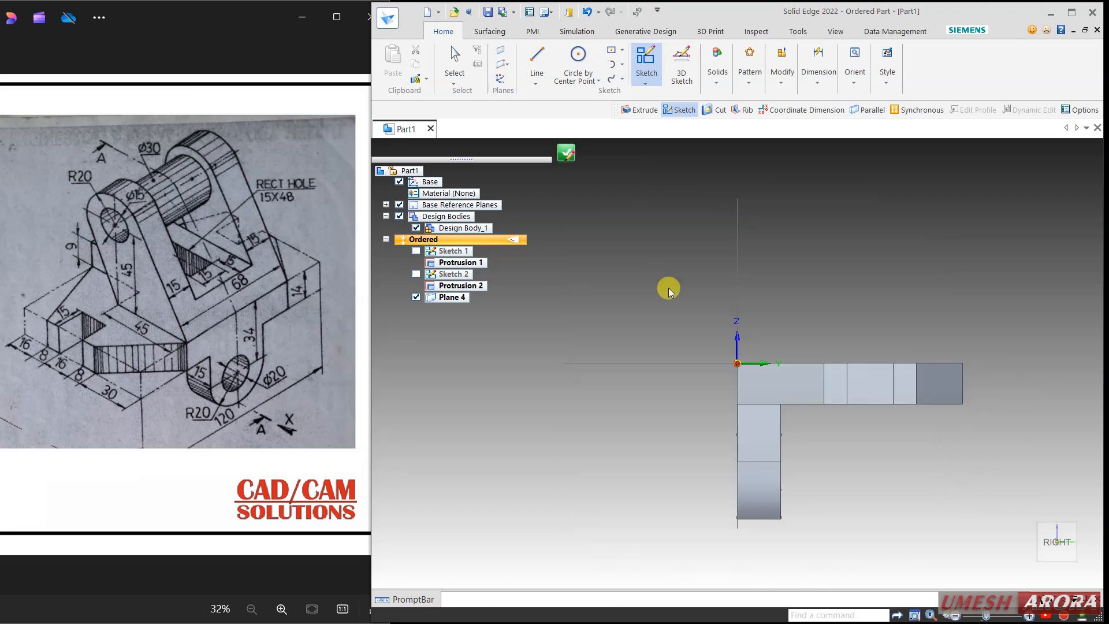
pyautogui.click(448, 64)
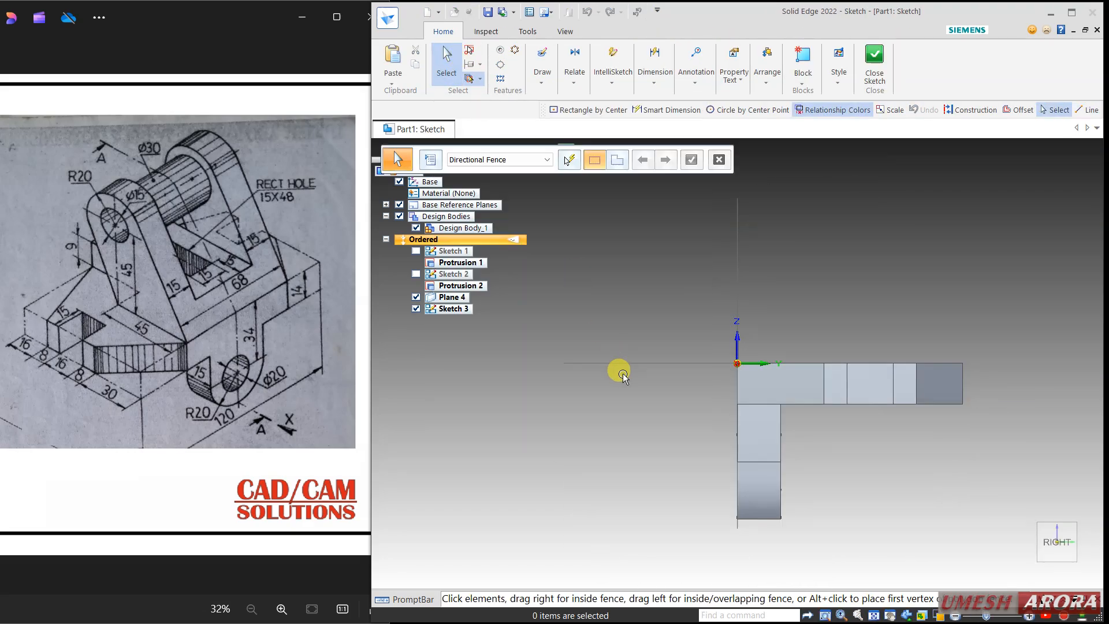
pyautogui.moveTo(622, 372); pyautogui.dragTo(948, 359, button='middle')
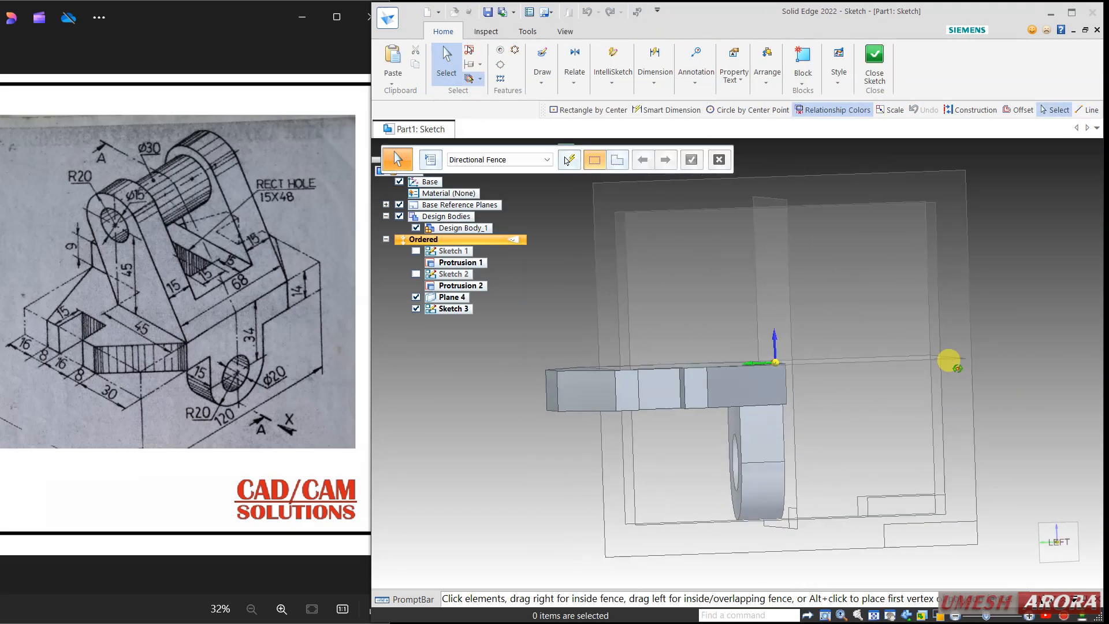
pyautogui.click(1061, 541)
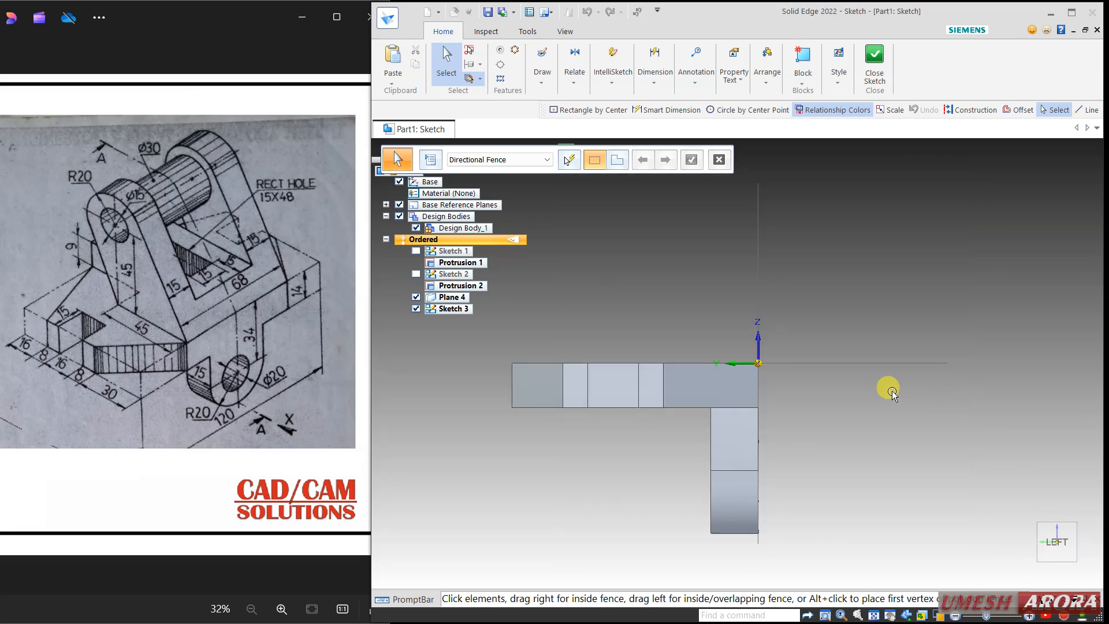
# Step: Draw a 15 mm diameter circle above the base plate and a concentric circle of 20 mm radius around it
pyautogui.click(543, 69)
pyautogui.click(585, 119)
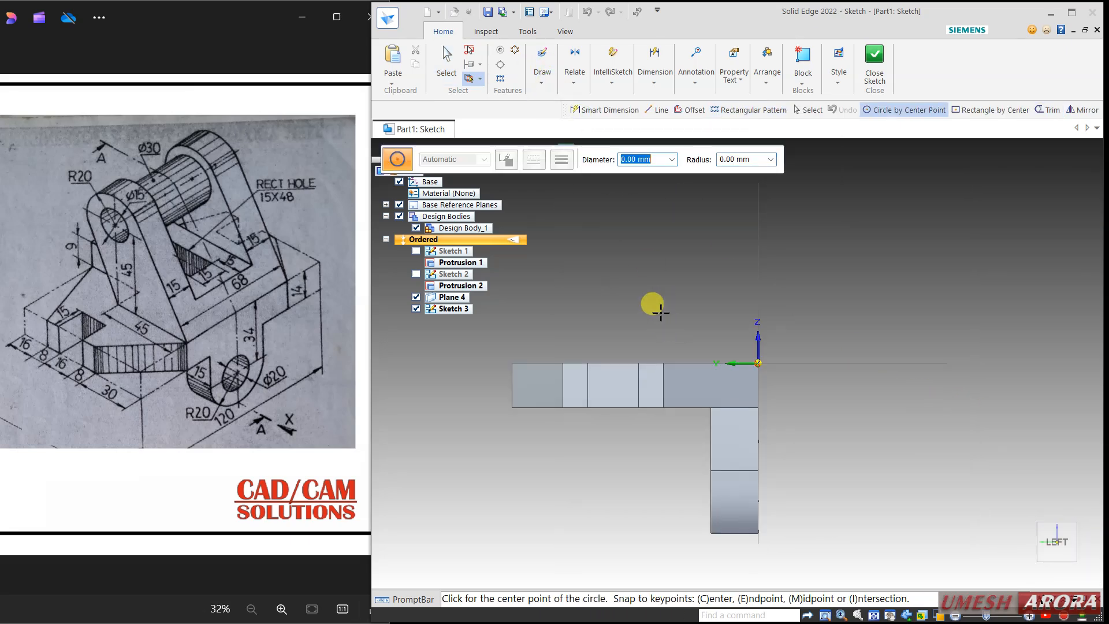
pyautogui.click(605, 239)
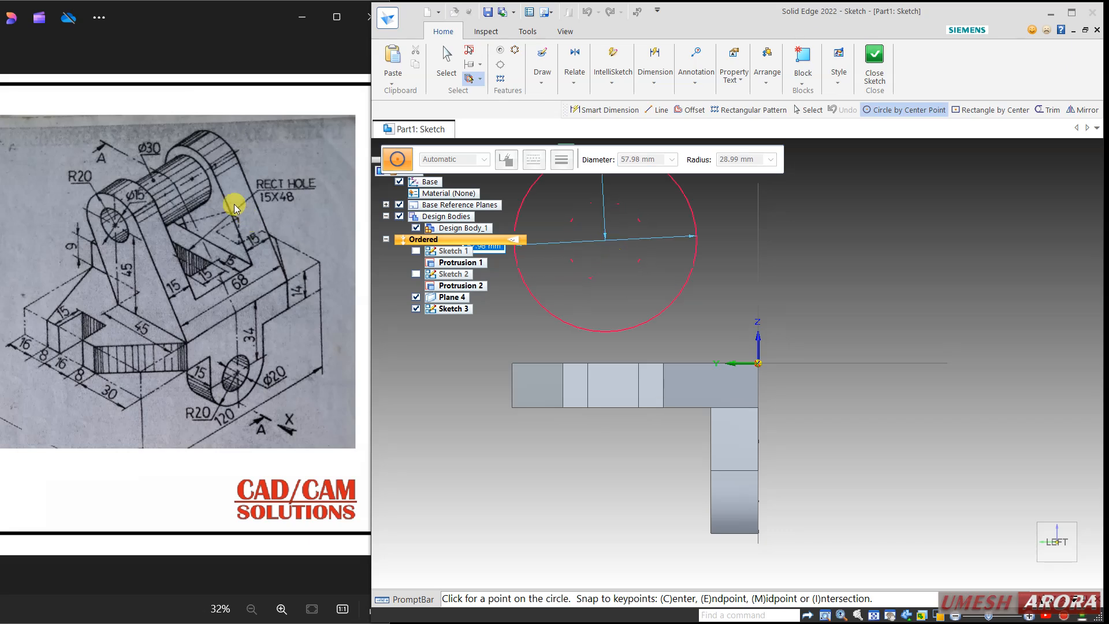
pyautogui.write('15')
pyautogui.press('Return')
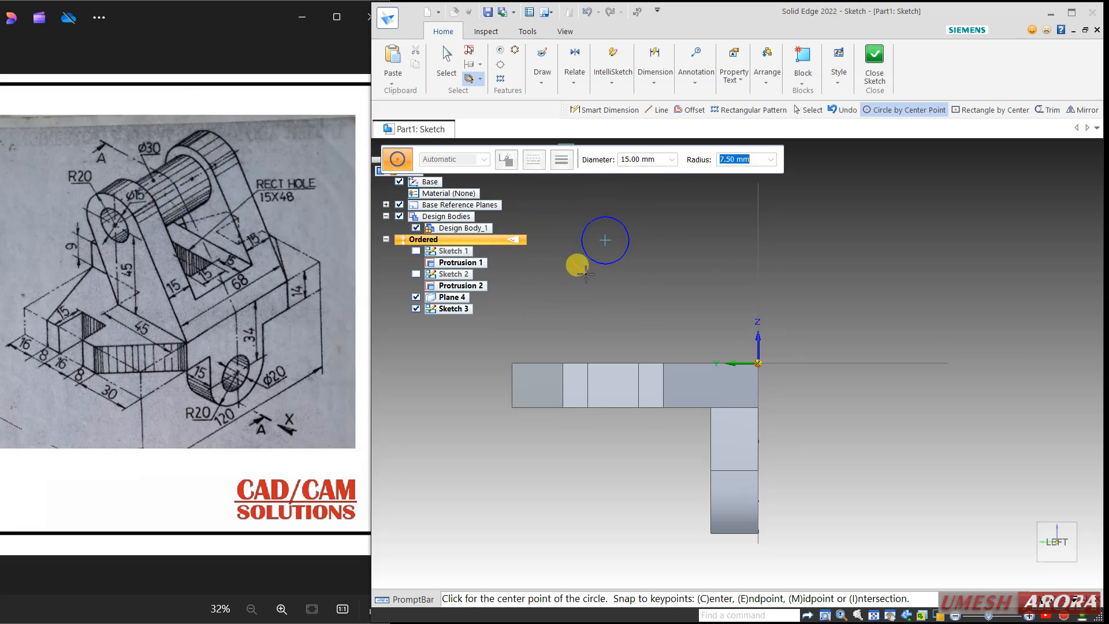
pyautogui.write('2')
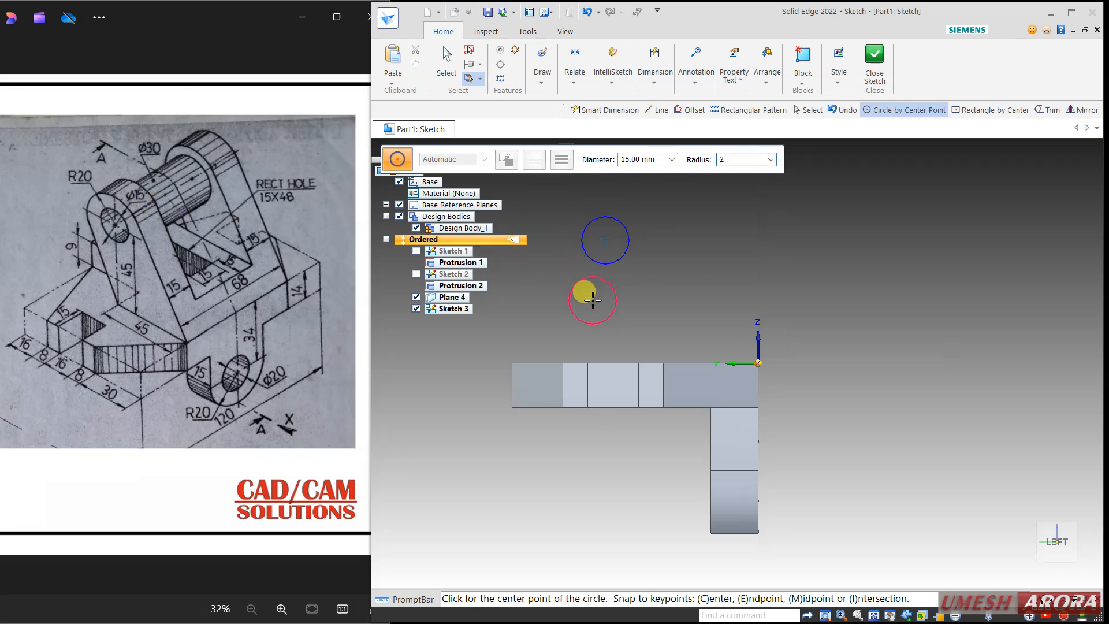
pyautogui.write('0')
pyautogui.press('Return')
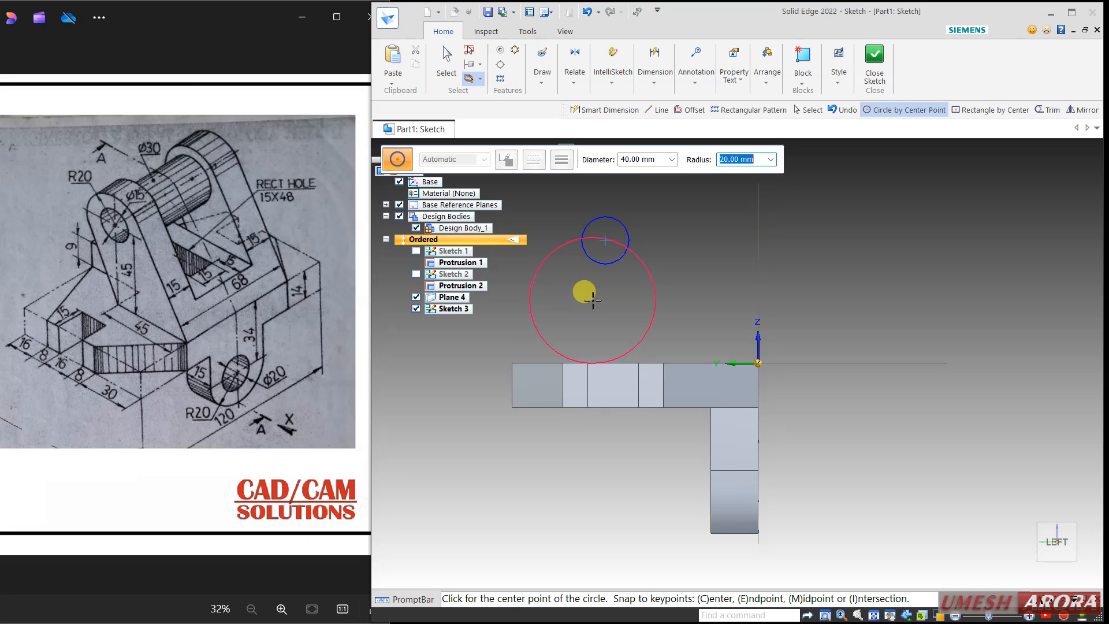
pyautogui.click(606, 240)
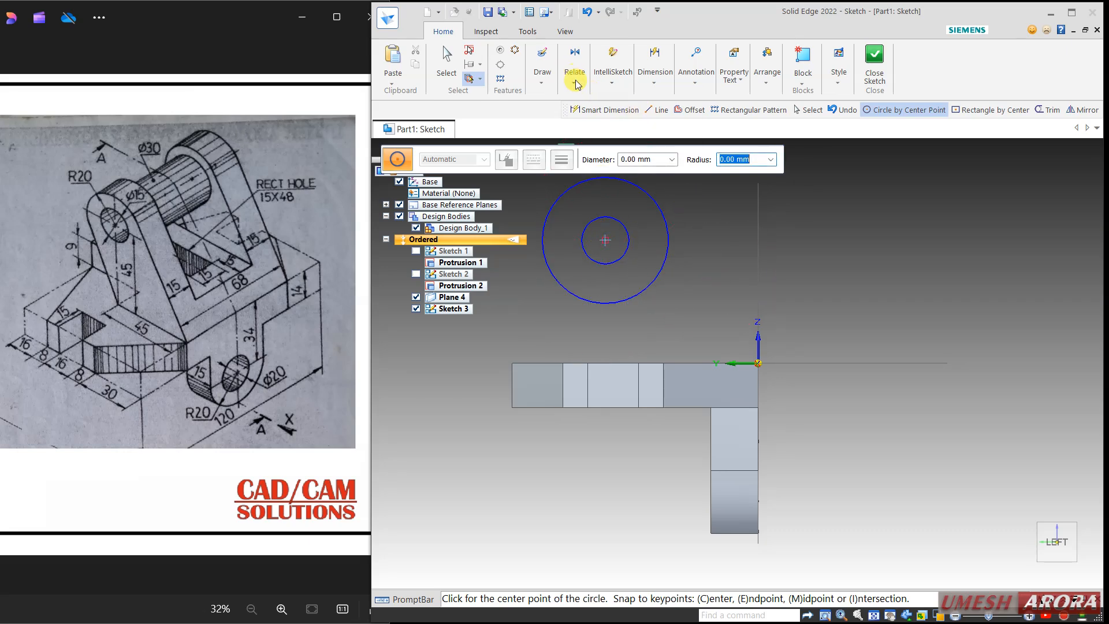
# Step: Draw a horizontal line about 41 mm long from the origin along the base plate's top edge
pyautogui.click(546, 81)
pyautogui.click(544, 99)
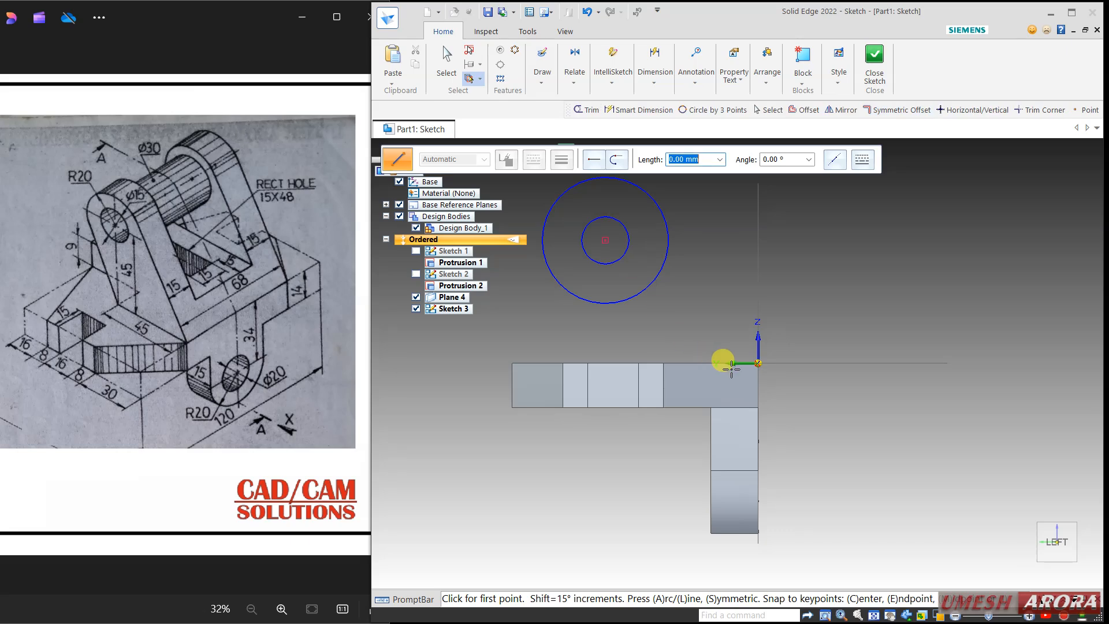
pyautogui.click(758, 364)
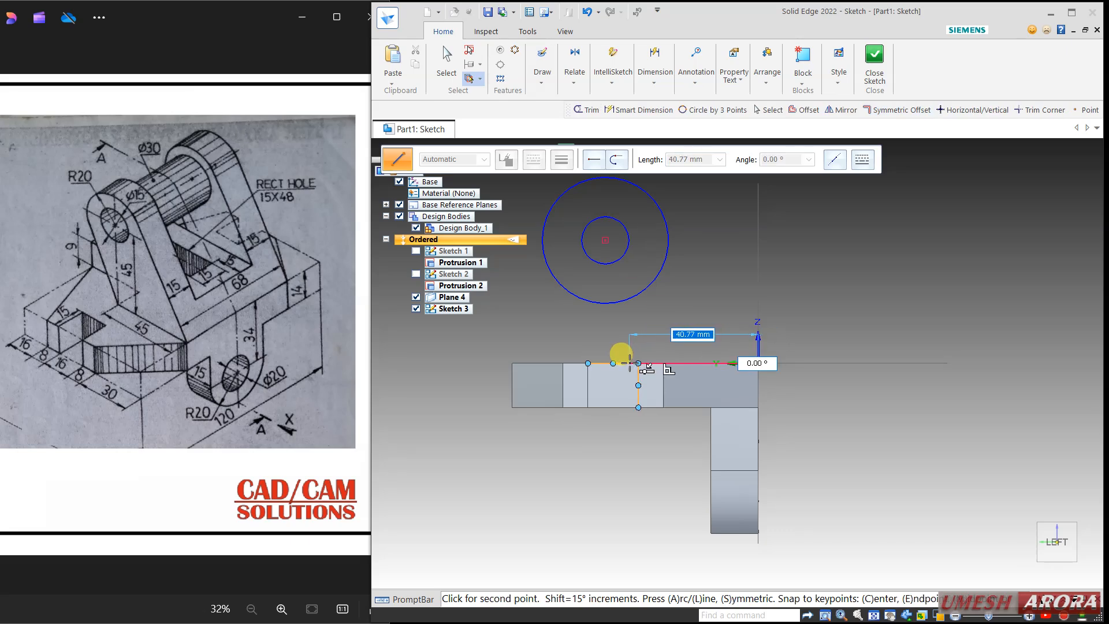
pyautogui.click(630, 364)
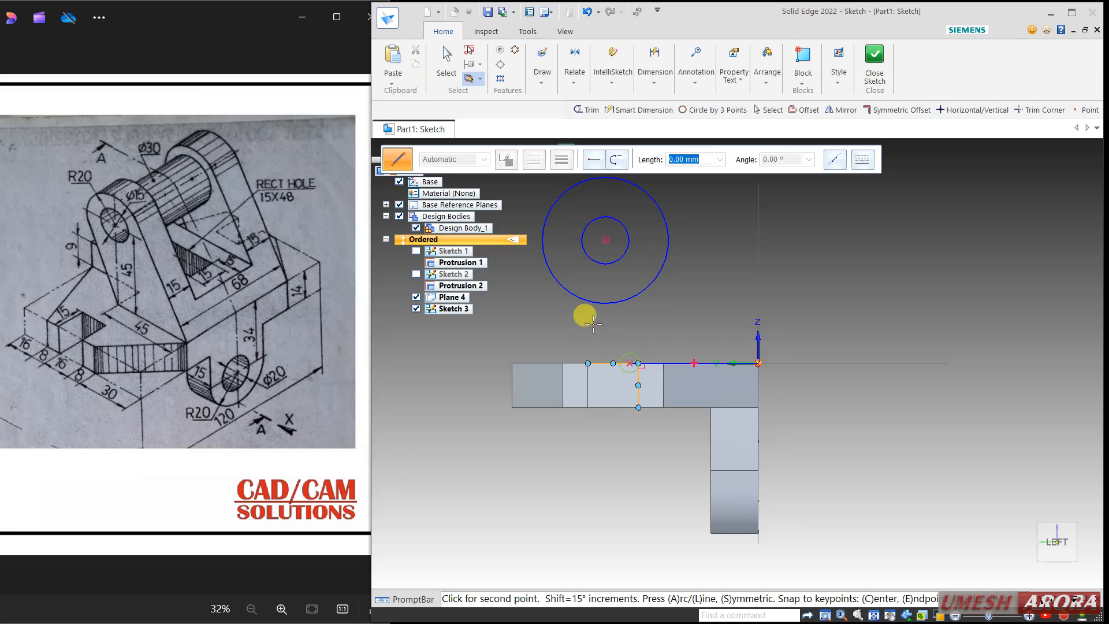
# Step: Draw two slanted side lines from the ends of the horizontal line up to tangency with the outer circle
pyautogui.click(555, 282)
pyautogui.rightClick(690, 299)
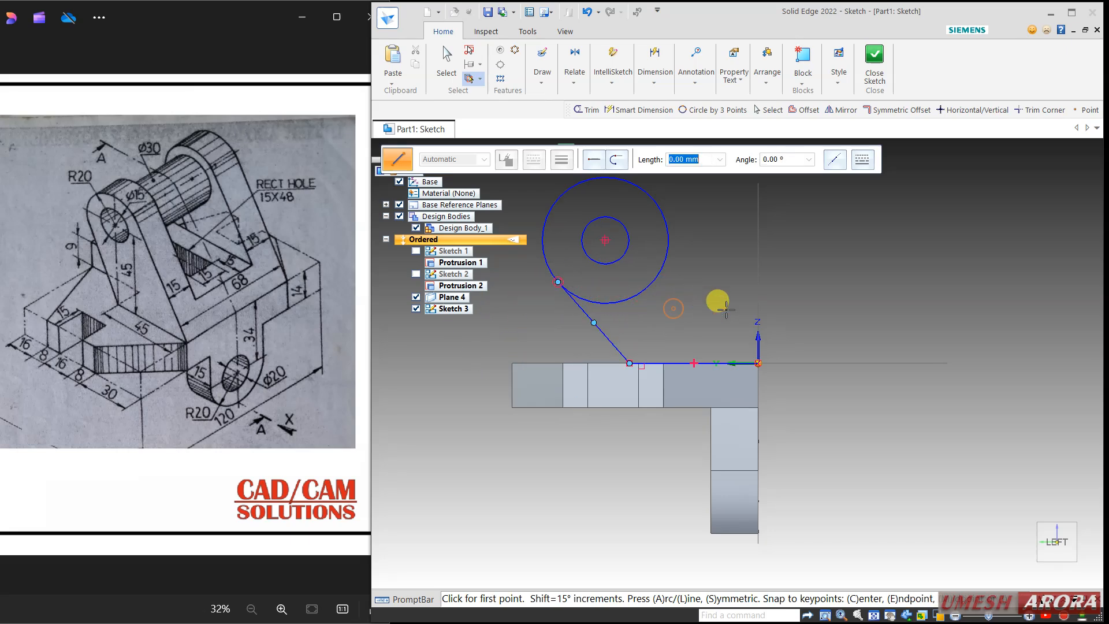
pyautogui.click(758, 364)
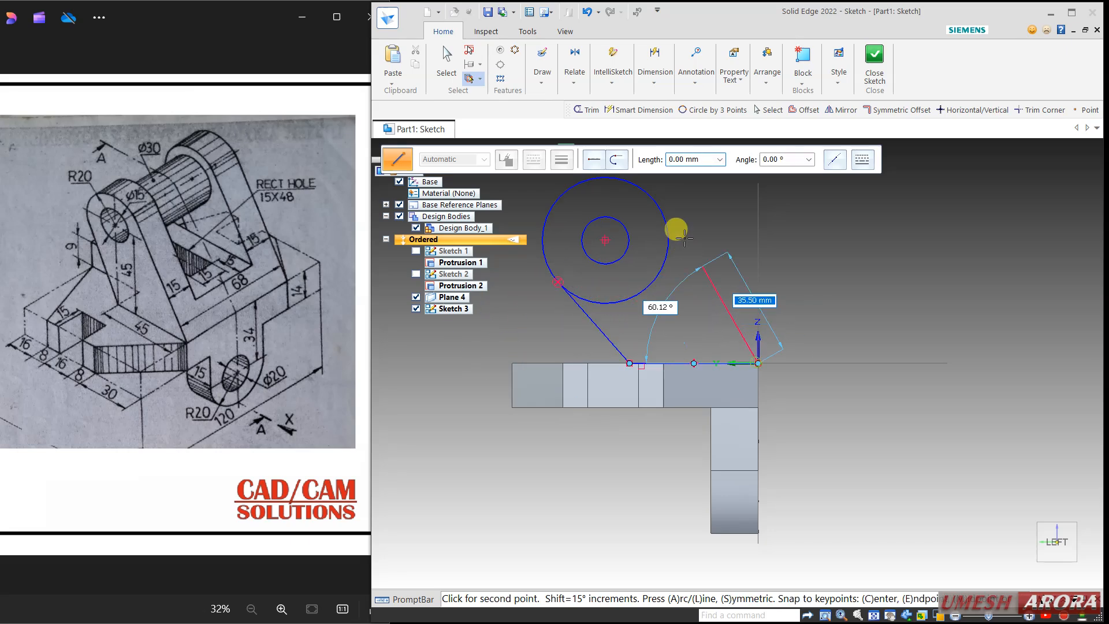
pyautogui.click(653, 200)
pyautogui.rightClick(733, 268)
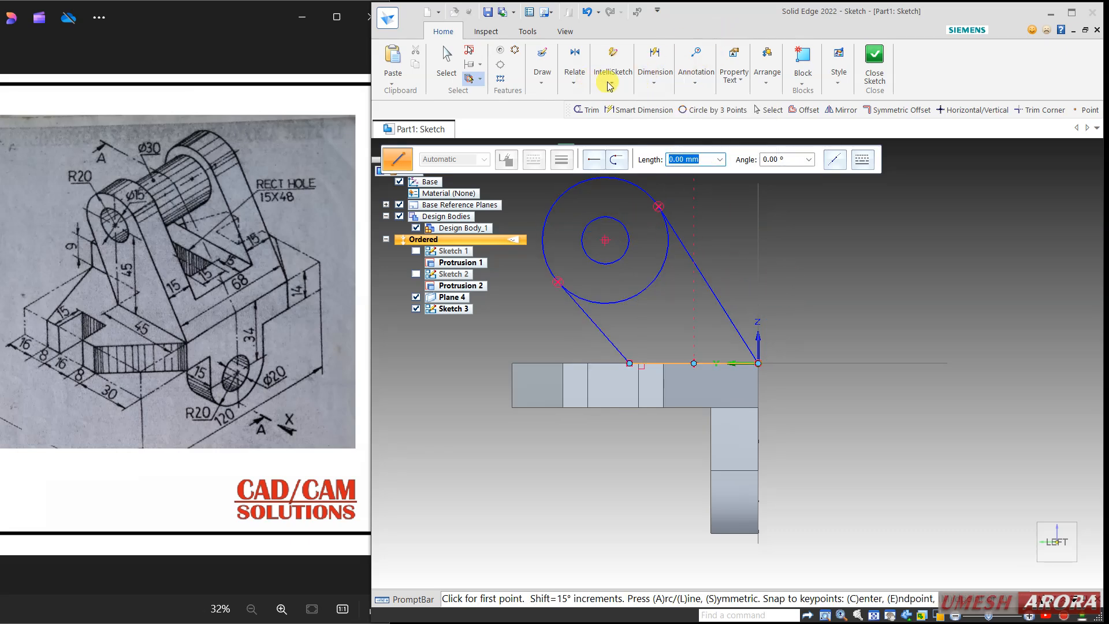
# Step: Dimension the horizontal bottom line of the lug sketch and set its length to 45 mm
pyautogui.click(658, 110)
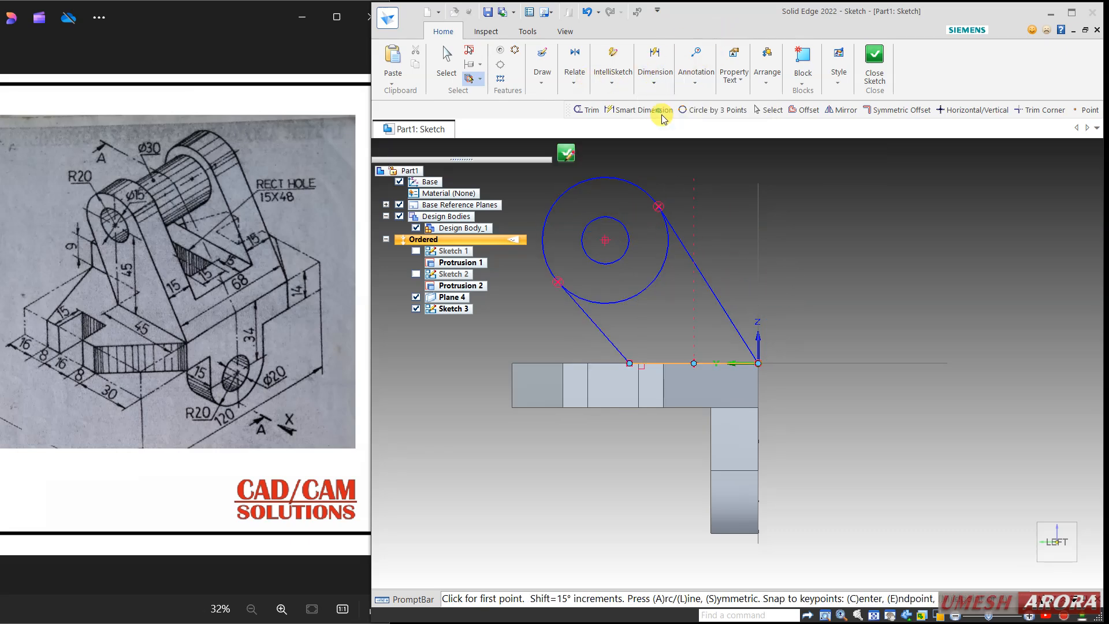
pyautogui.click(711, 364)
pyautogui.click(668, 474)
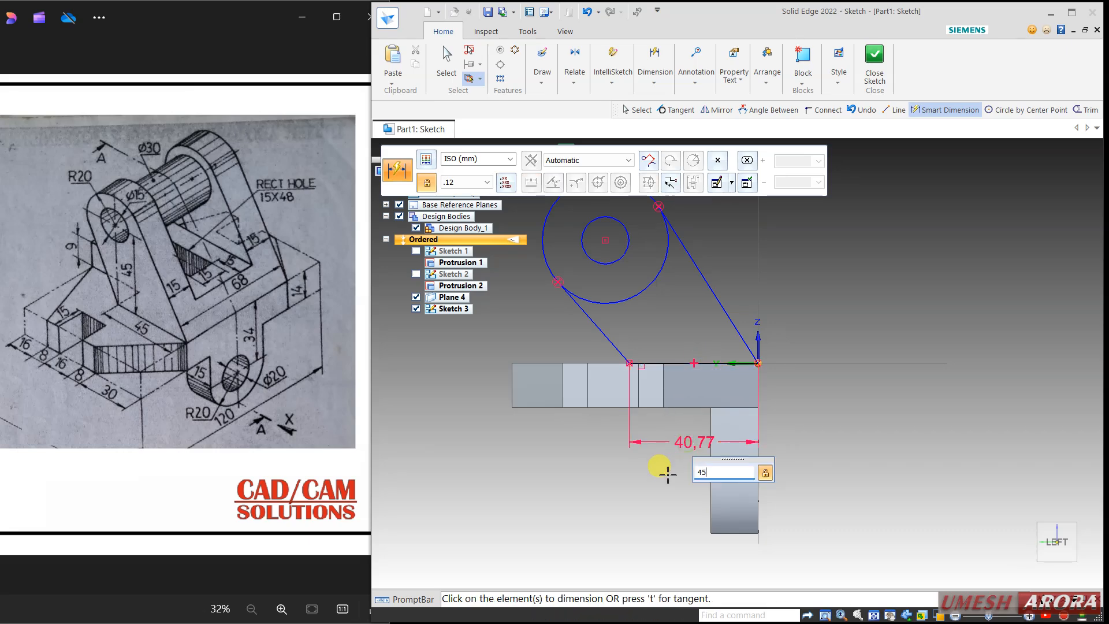
pyautogui.write('45')
pyautogui.press('Return')
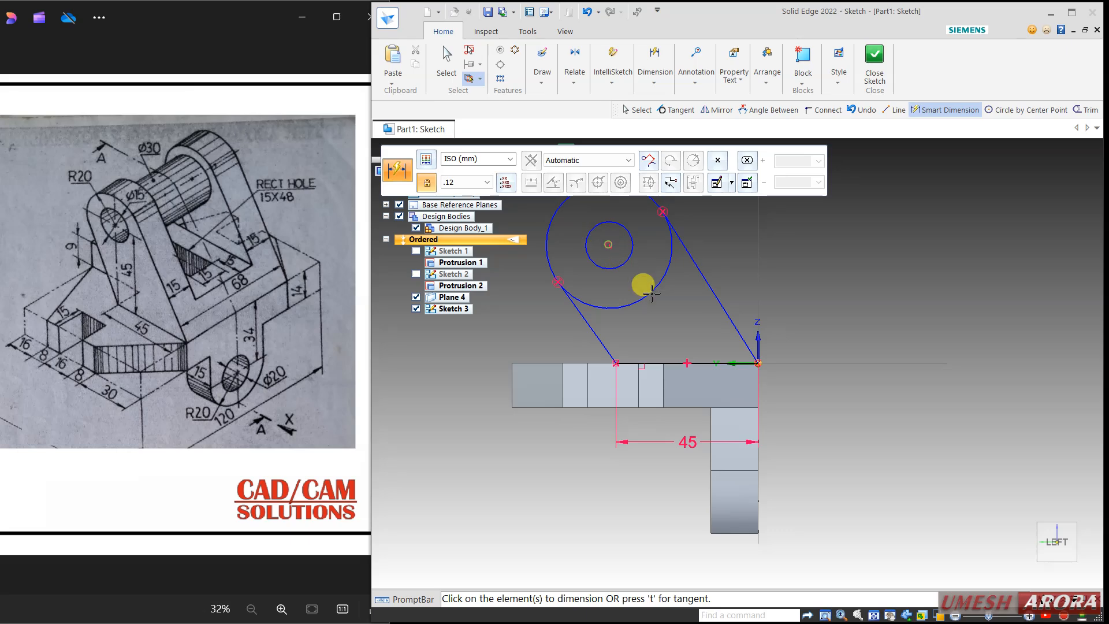
# Step: Dimension the height of the circles' centre above the bottom line and set it to 45 mm
pyautogui.click(717, 361)
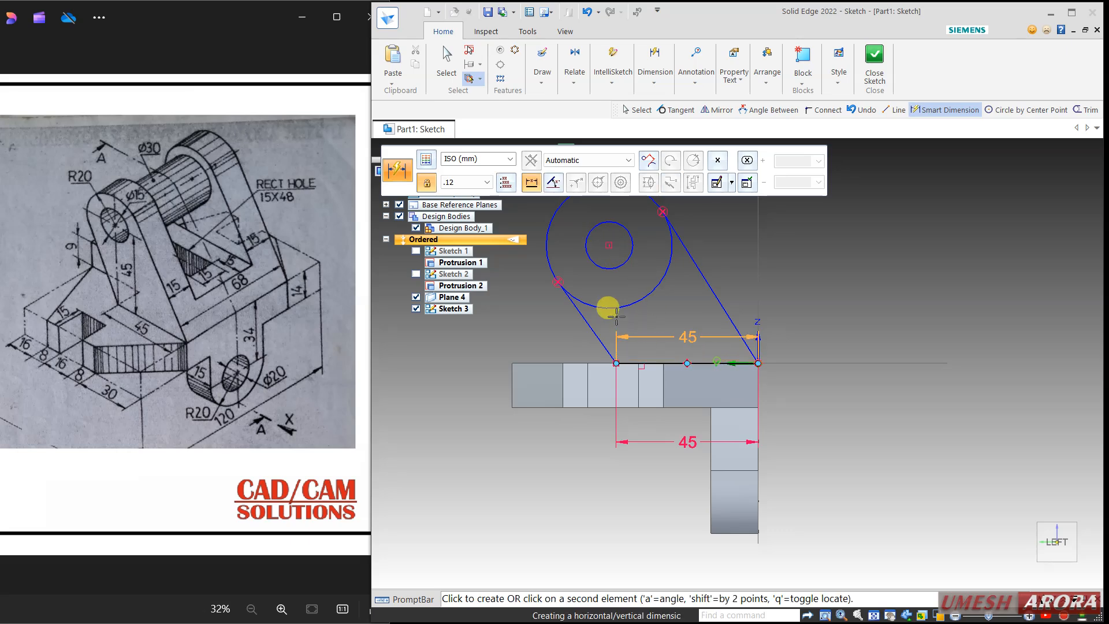
pyautogui.click(608, 253)
pyautogui.click(513, 303)
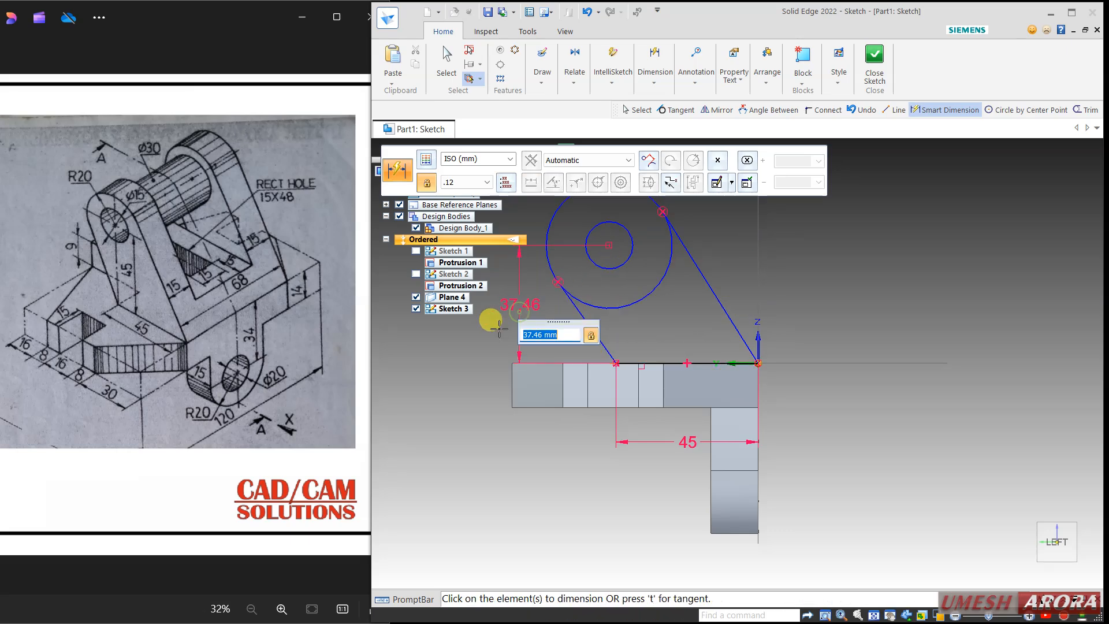
pyautogui.write('45')
pyautogui.press('Return')
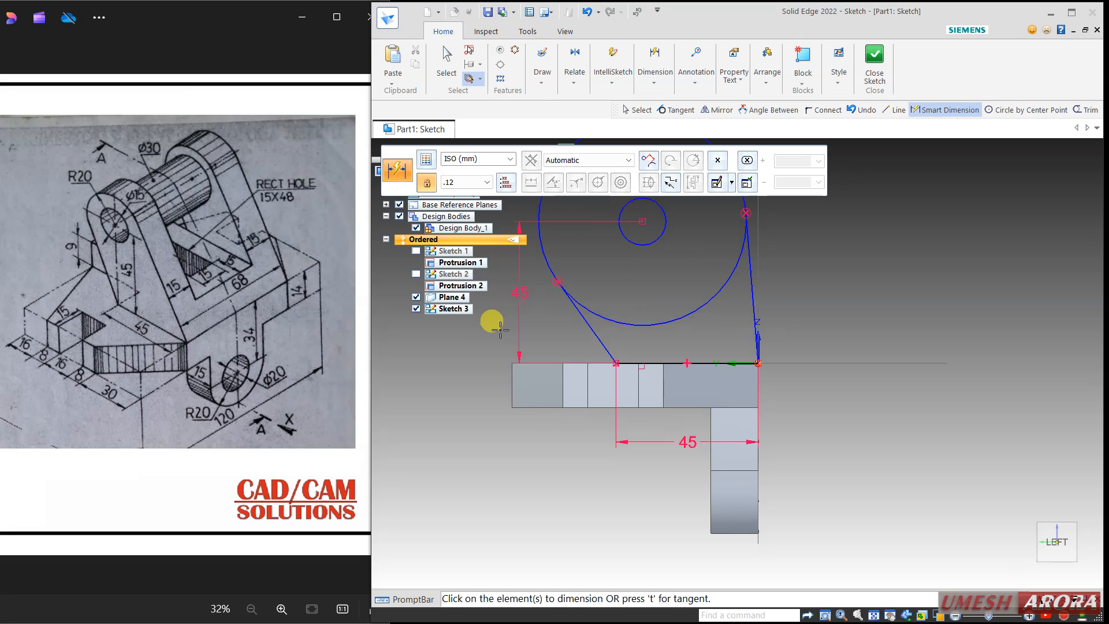
# Step: Dimension the outer circle's diameter, try 40 mm as its value and undo that value change
pyautogui.scroll(-3, 808, 382)
pyautogui.click(754, 255)
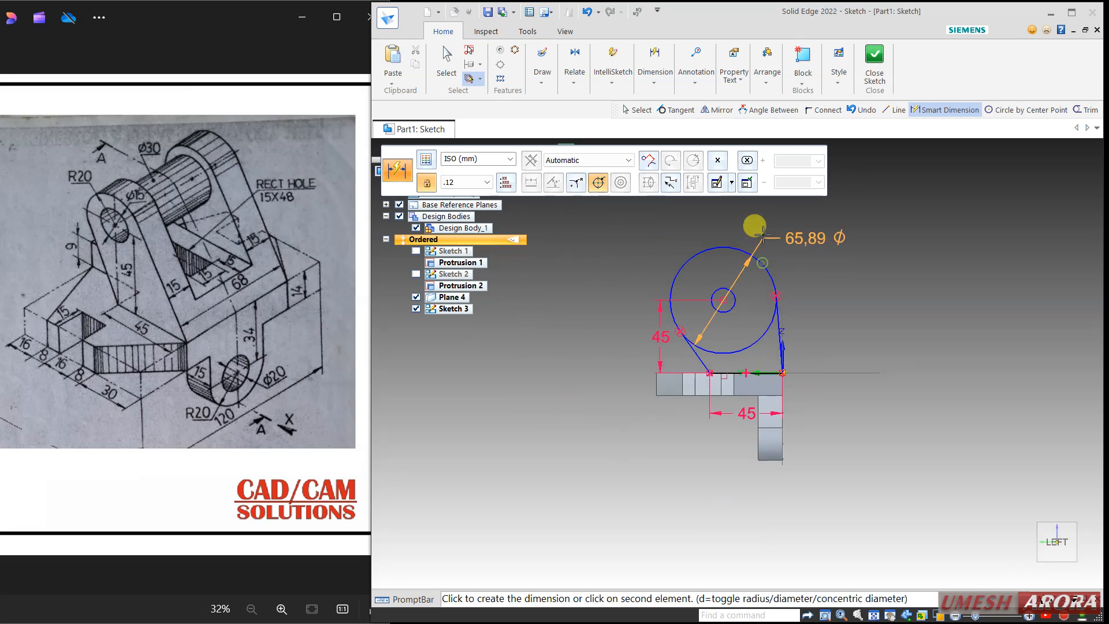
pyautogui.click(788, 231)
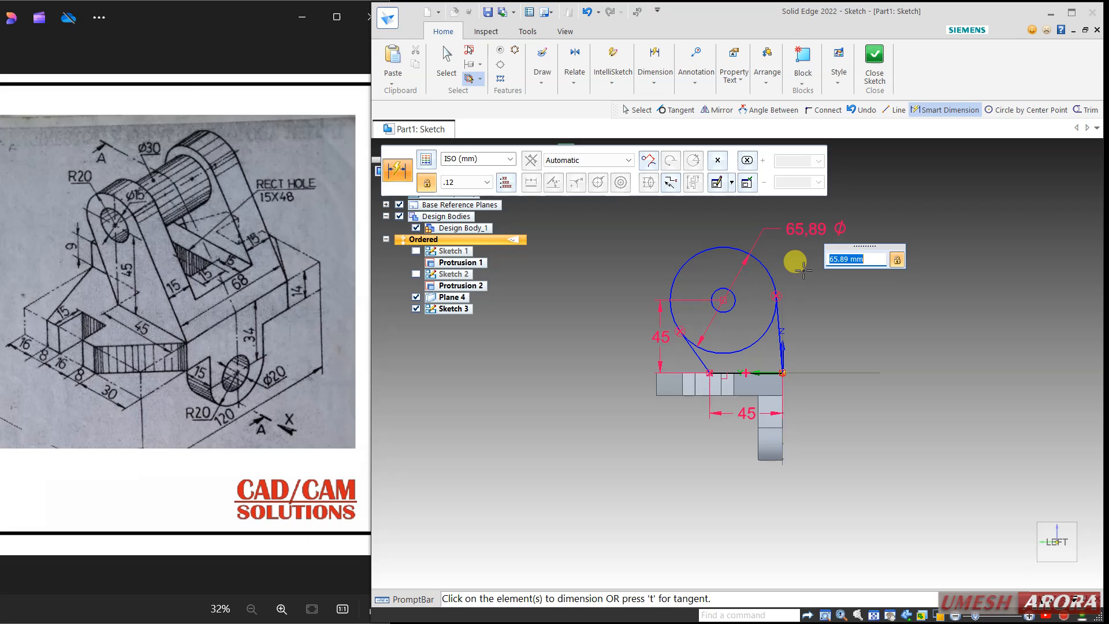
pyautogui.press('Return')
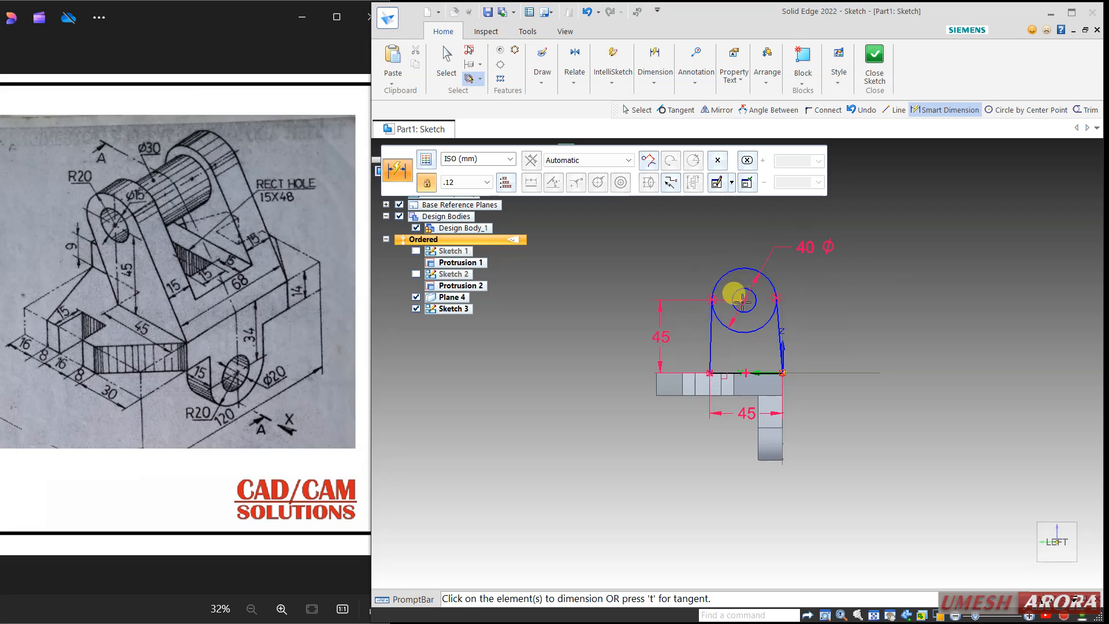
pyautogui.press('Escape')
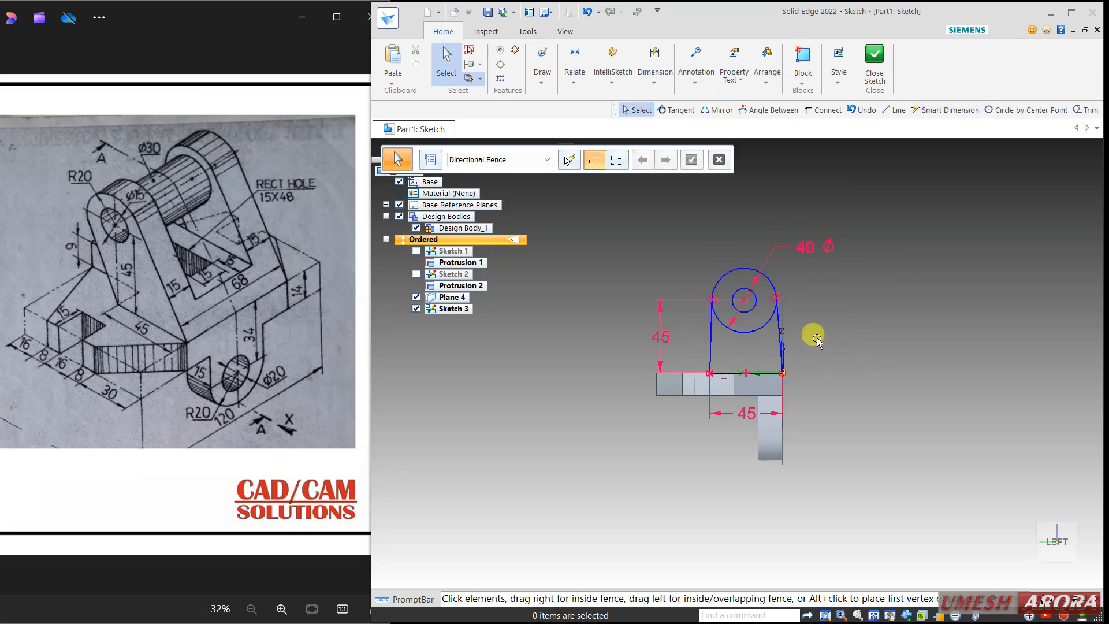
pyautogui.click(587, 12)
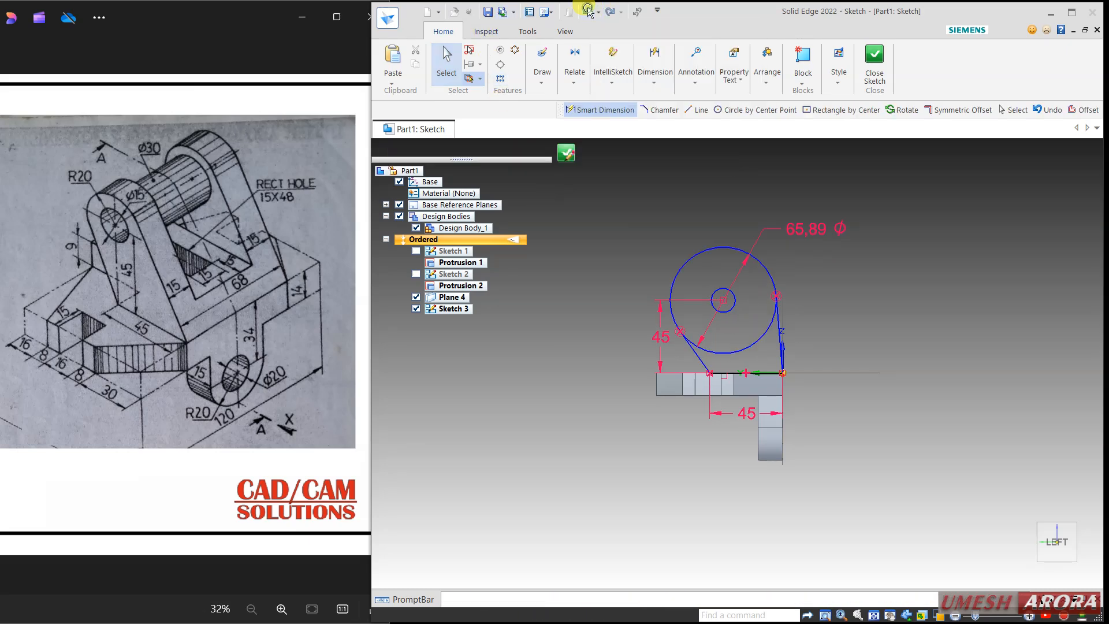
# Step: Draw a line from the circles' common centre to the free end of the 45 mm bottom line
pyautogui.click(546, 86)
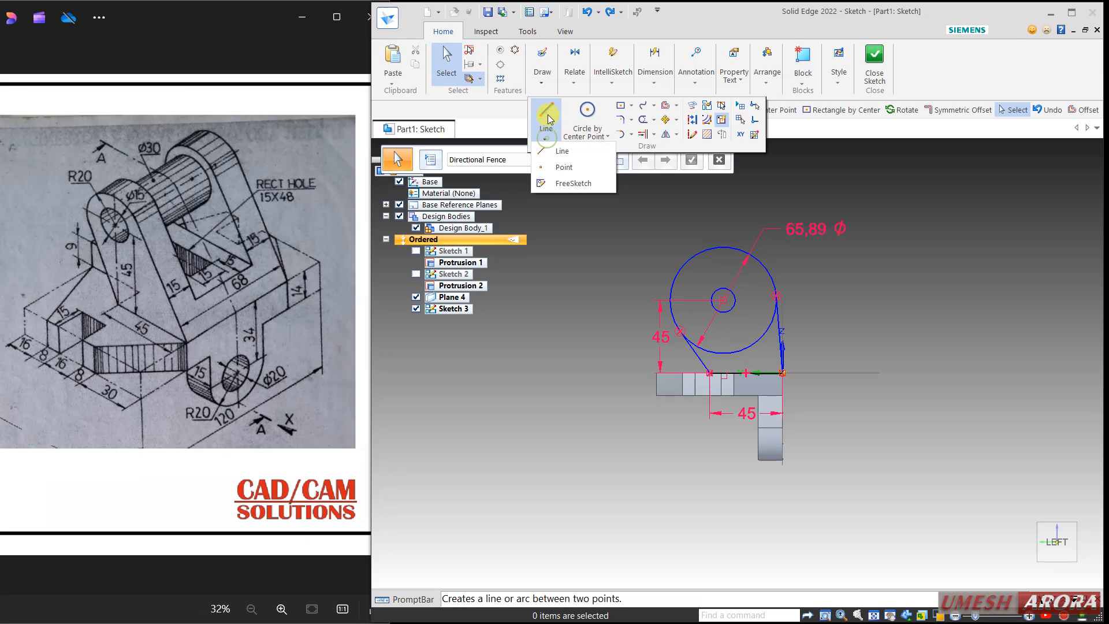
pyautogui.click(549, 111)
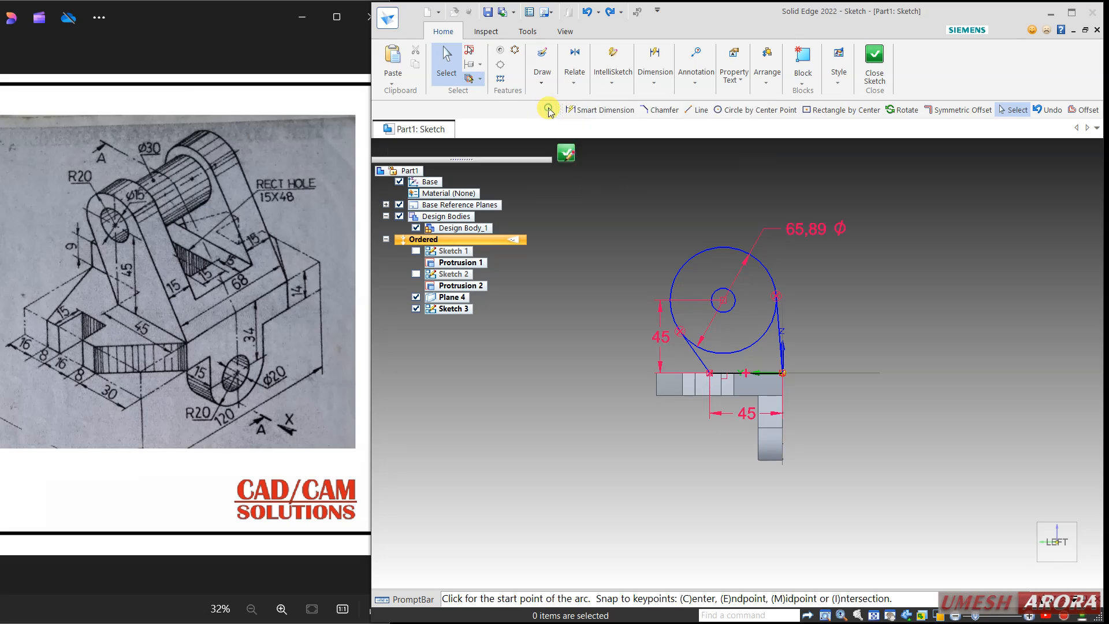
pyautogui.click(722, 299)
pyautogui.click(710, 372)
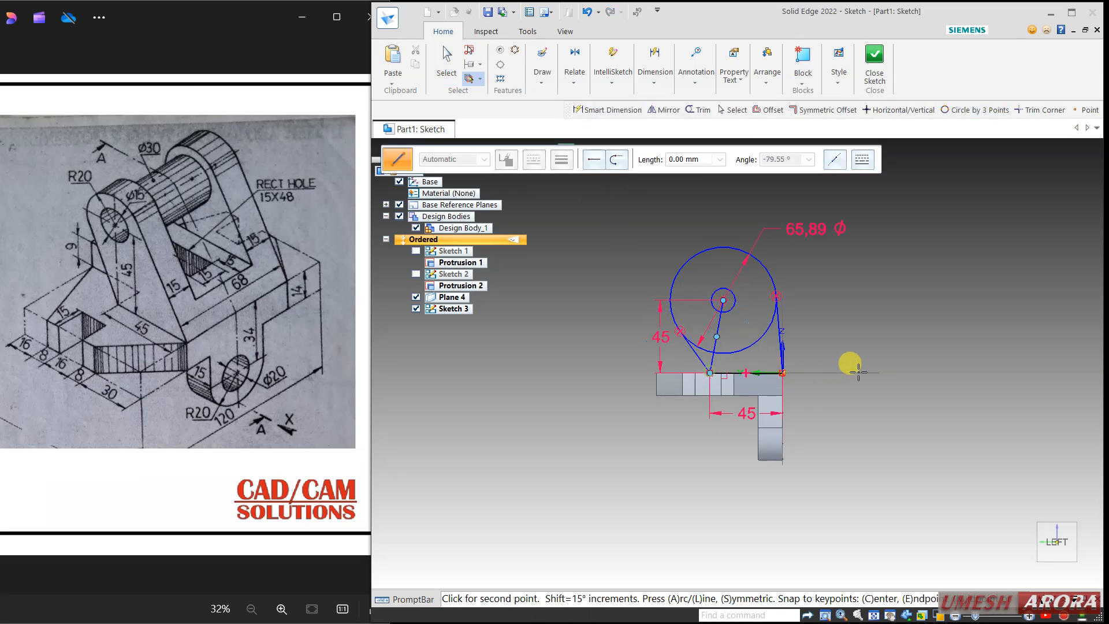
pyautogui.press('Escape')
# Step: Apply a horizontal/vertical relation to the line from the circle centre so that it stands vertical
pyautogui.click(575, 74)
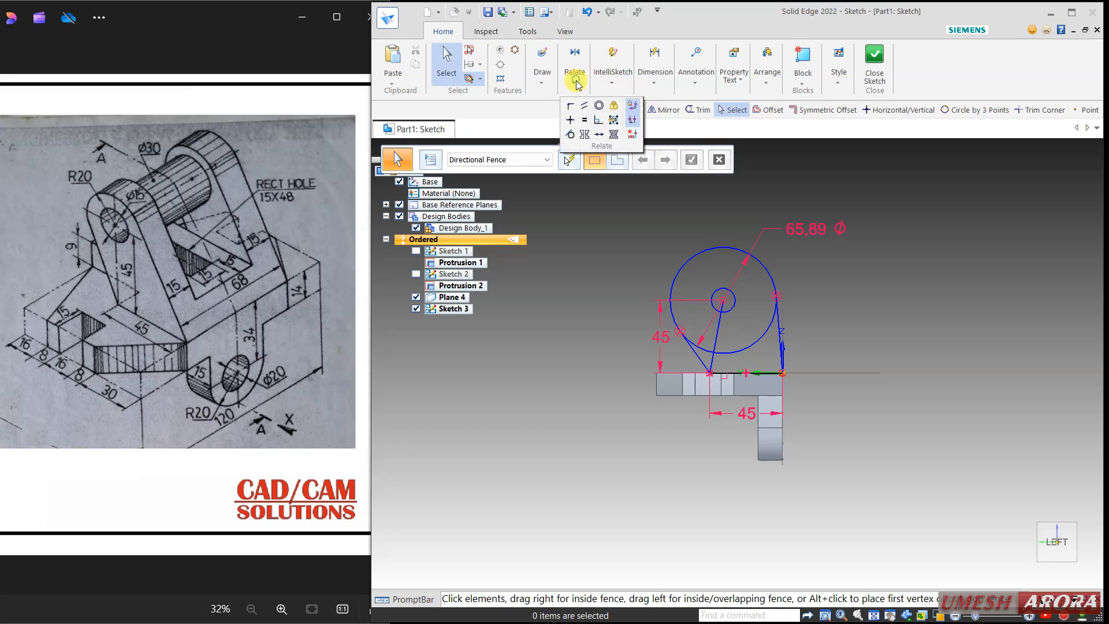
pyautogui.click(570, 121)
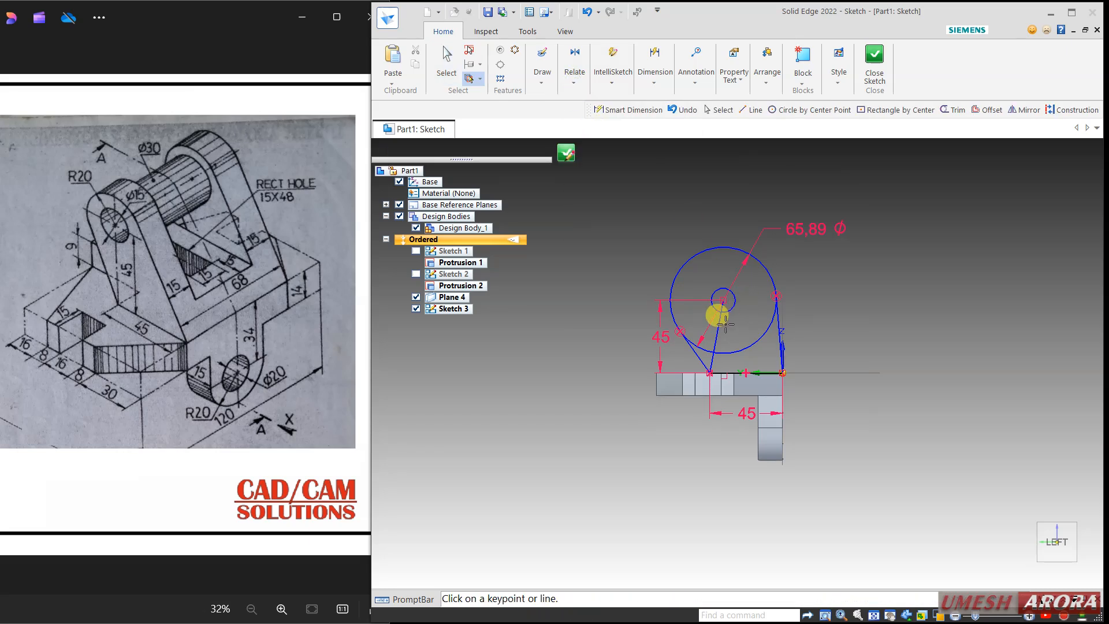
pyautogui.click(722, 321)
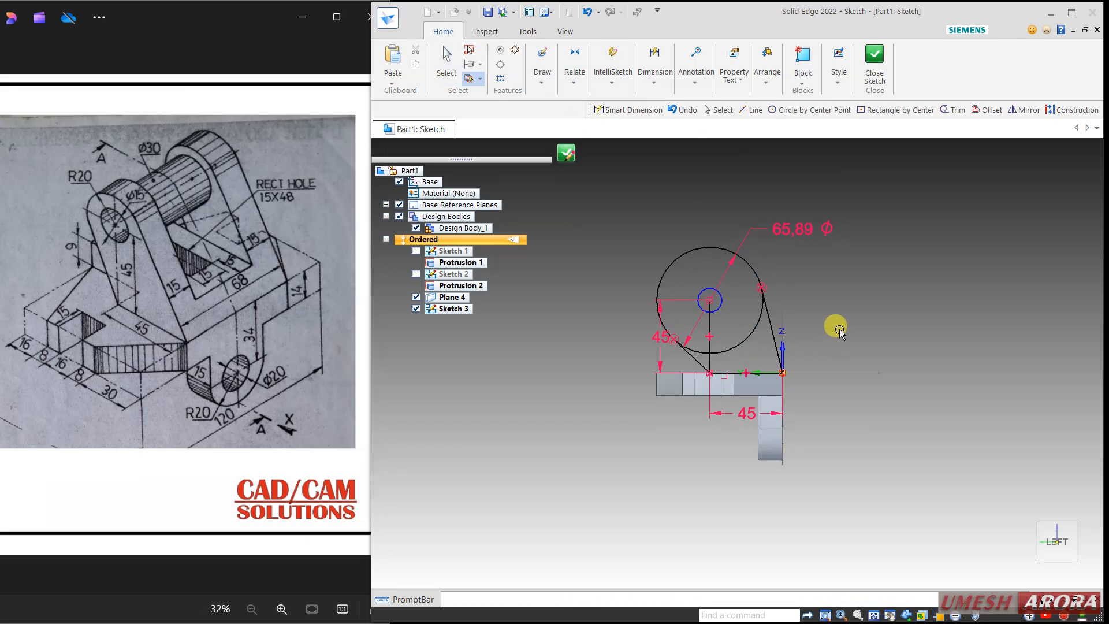
pyautogui.press('Escape')
# Step: Set the outer circle's diameter to 40 mm
pyautogui.doubleClick(811, 229)
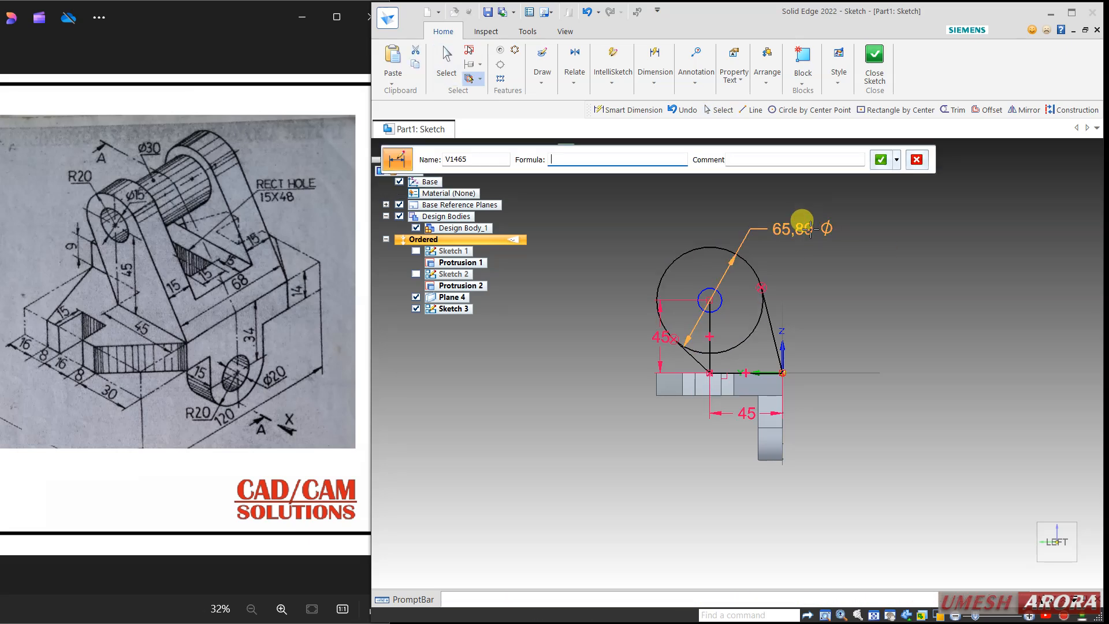
pyautogui.write('4')
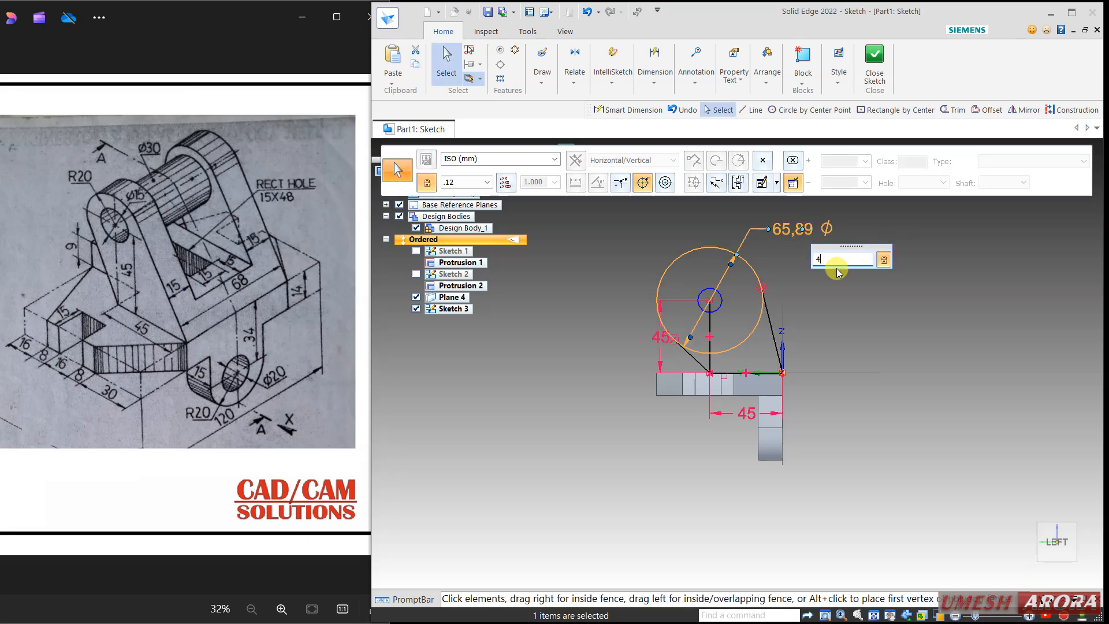
pyautogui.write('0')
pyautogui.press('Return')
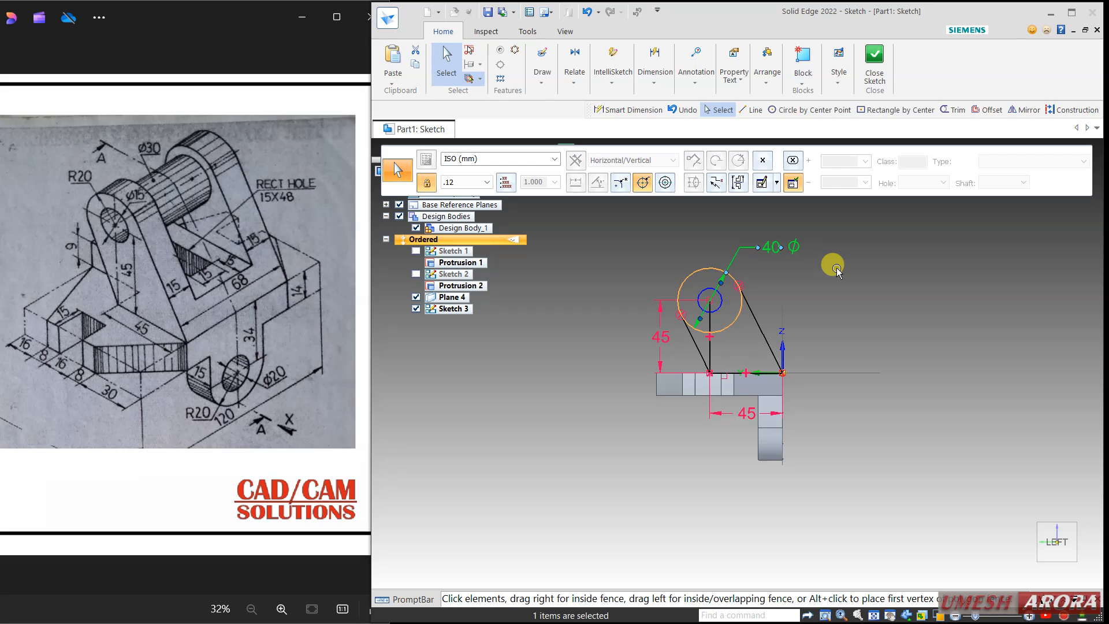
pyautogui.click(837, 268)
pyautogui.click(660, 82)
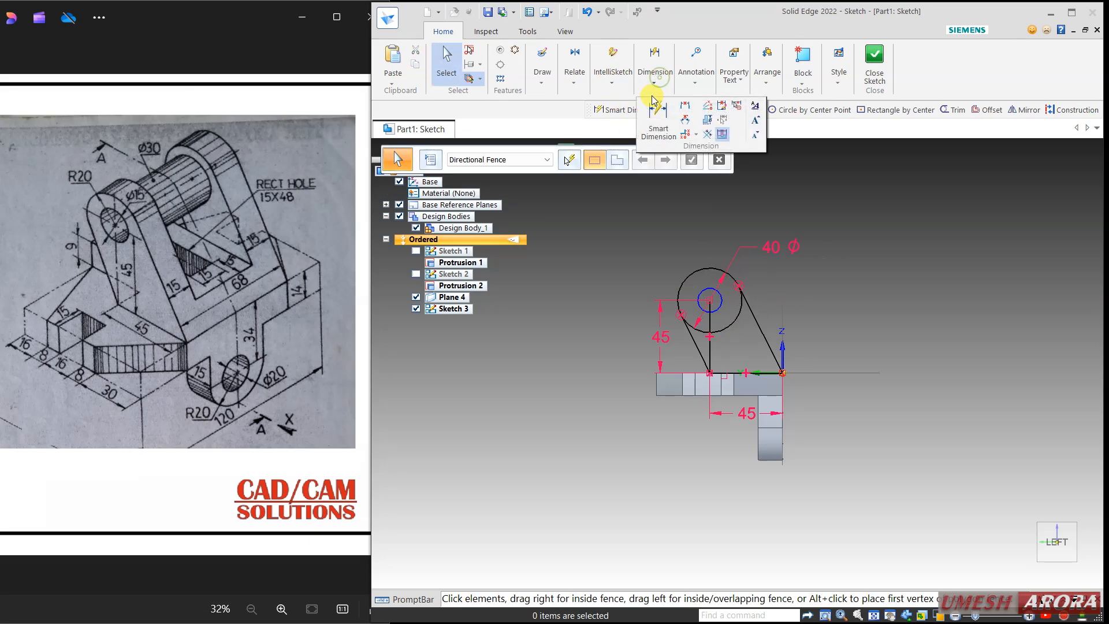
pyautogui.click(664, 110)
pyautogui.click(719, 292)
pyautogui.click(782, 282)
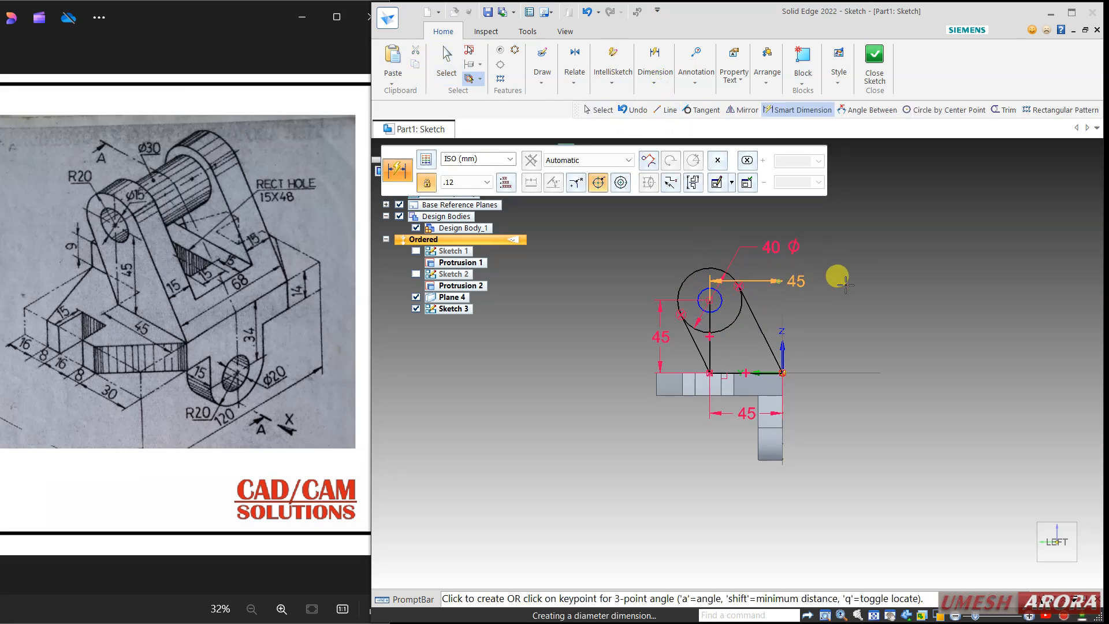
pyautogui.press('Escape')
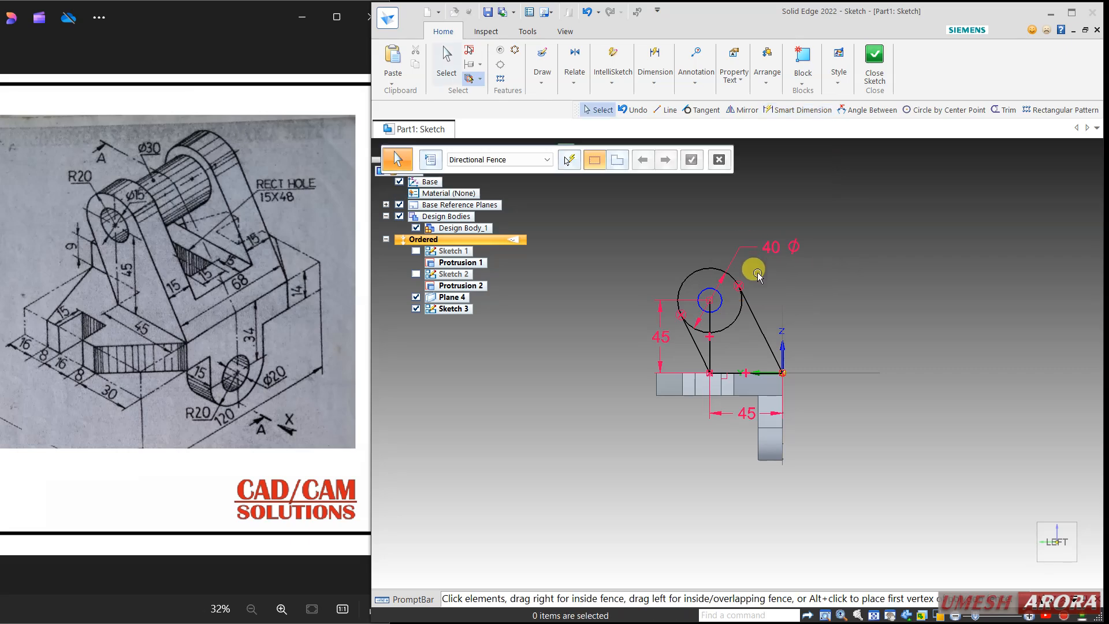
# Step: Dimension the inner circle's diameter at 15 mm
pyautogui.click(658, 81)
pyautogui.click(664, 110)
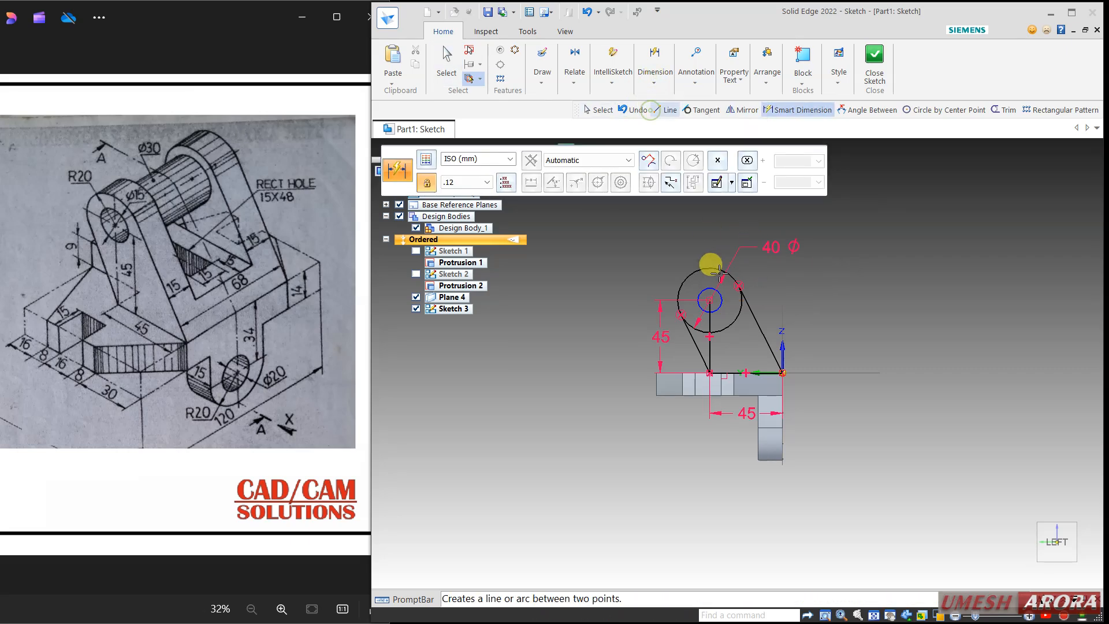
pyautogui.click(705, 288)
pyautogui.click(628, 241)
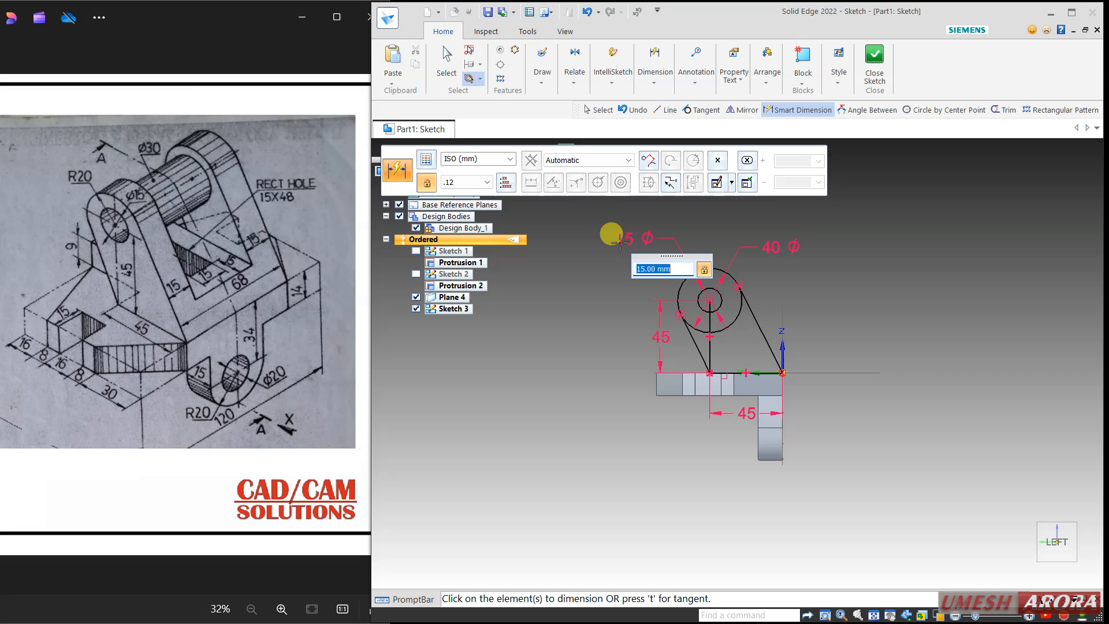
pyautogui.press('Return')
# Step: Trim the outer circle's lower arc between the two side lines, and undo the last cuts
pyautogui.scroll(-2, 700, 307)
pyautogui.scroll(5, 700, 307)
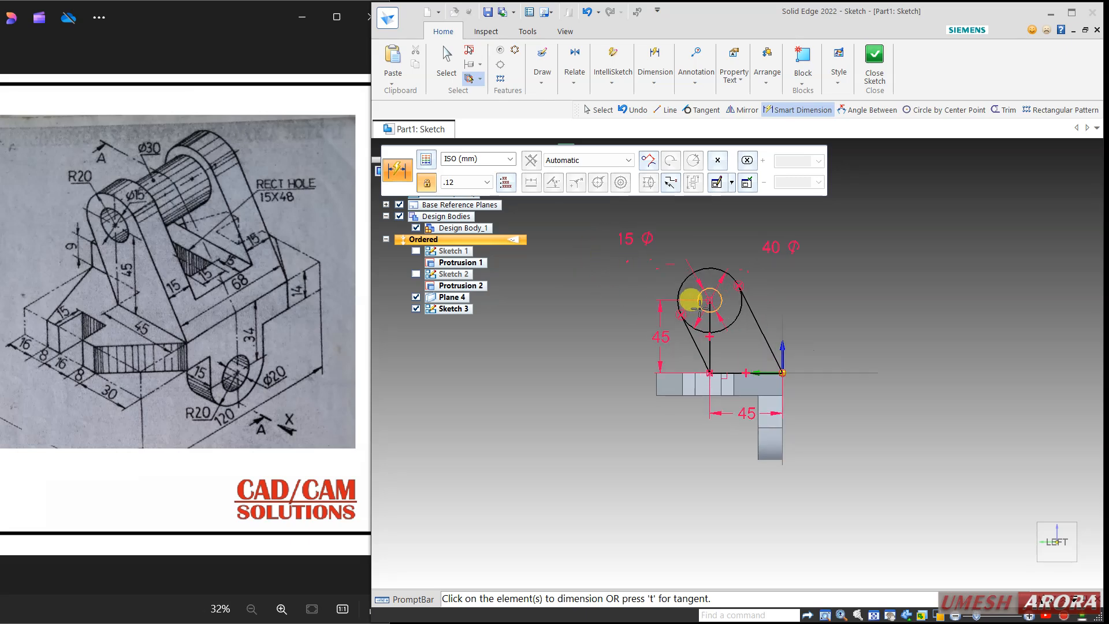
pyautogui.click(543, 82)
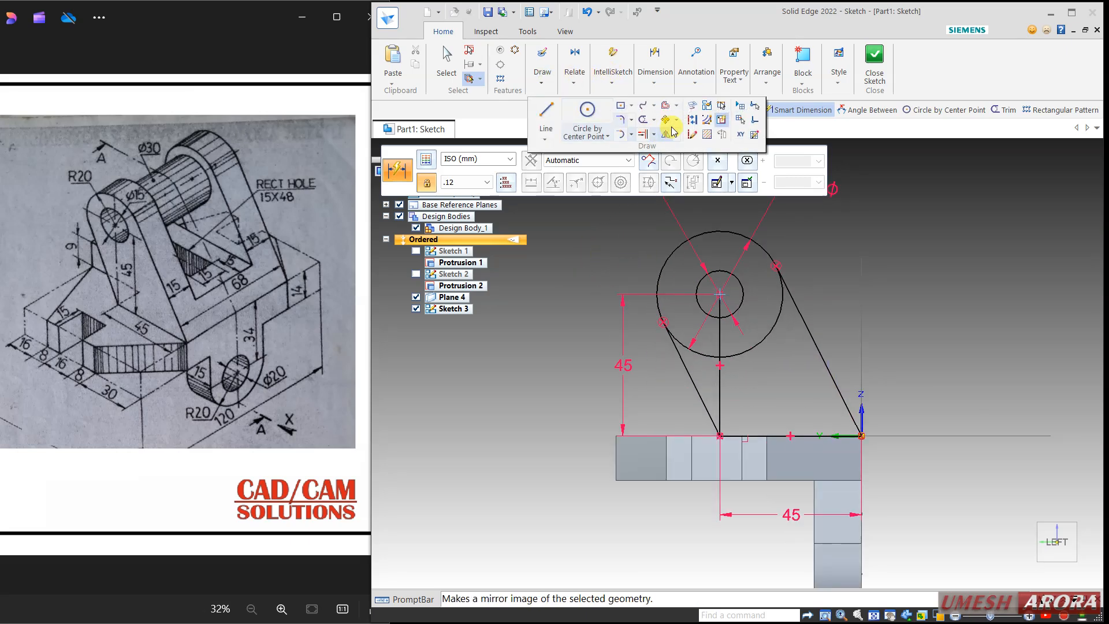
pyautogui.click(636, 114)
pyautogui.moveTo(720, 345); pyautogui.dragTo(700, 349)
pyautogui.press('Escape')
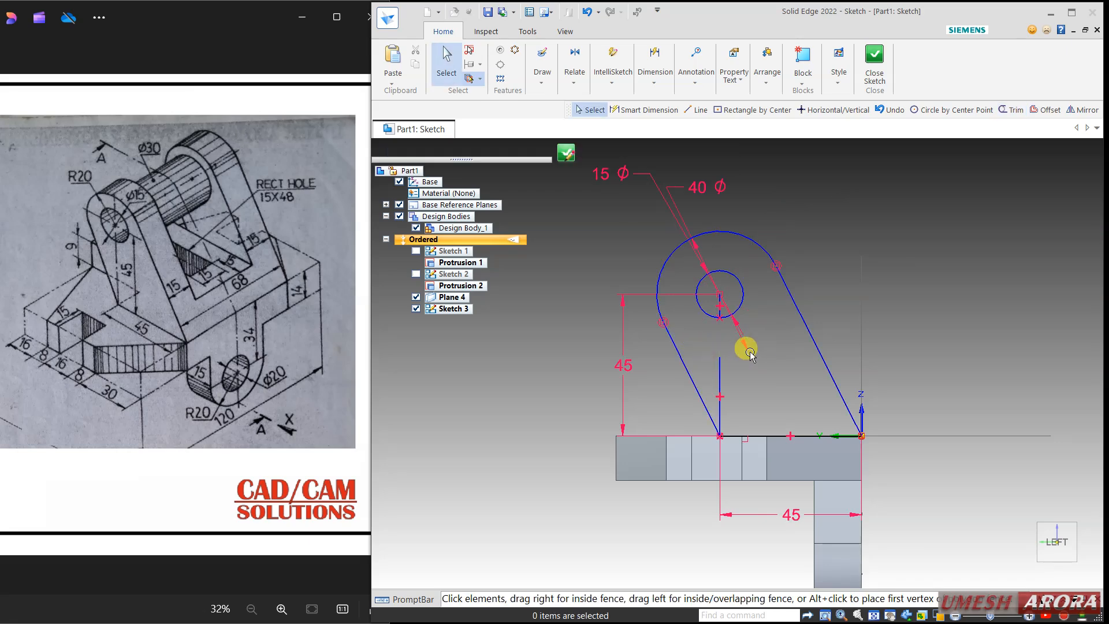
pyautogui.hotkey('ctrl', 'z')
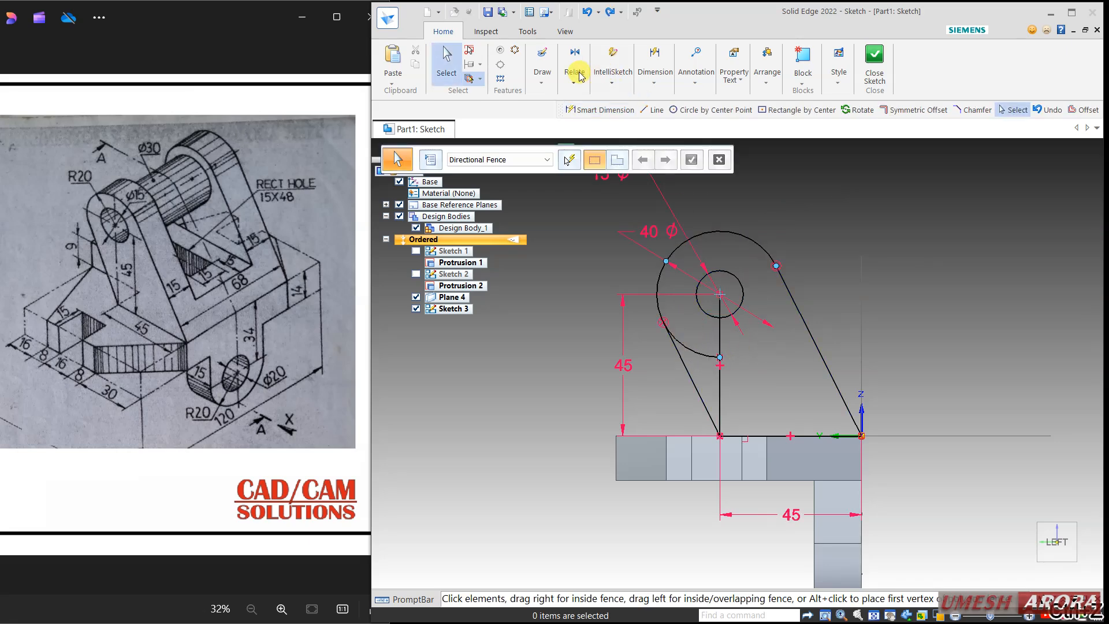
# Step: Trim away the remaining outer-circle arc between the slanted side line and the vertical centre line
pyautogui.click(542, 81)
pyautogui.click(637, 116)
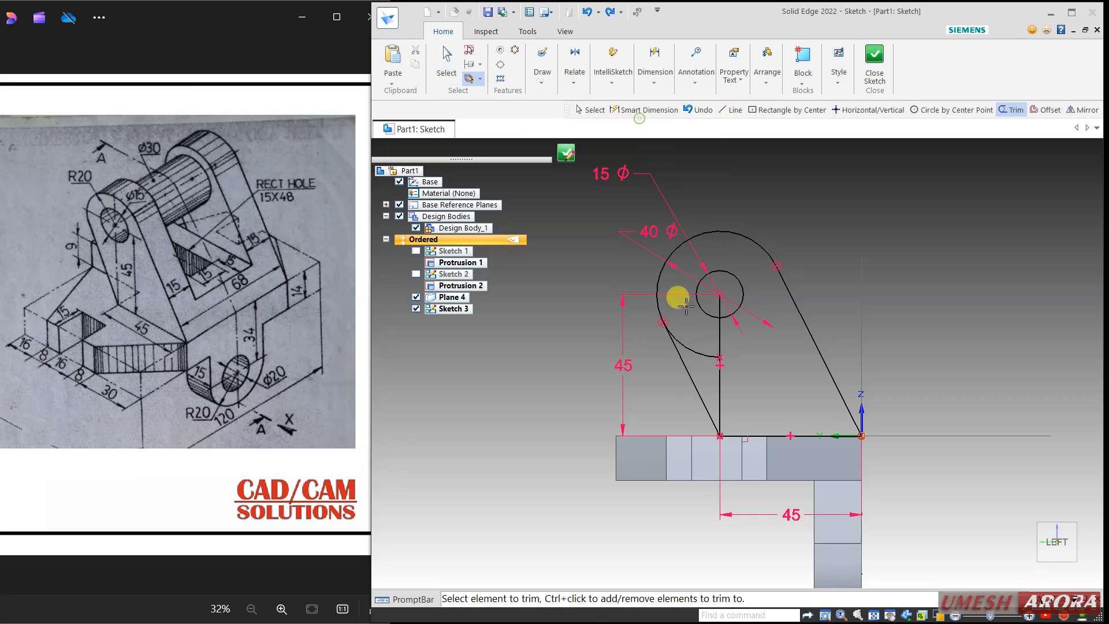
pyautogui.click(690, 349)
pyautogui.press('Escape')
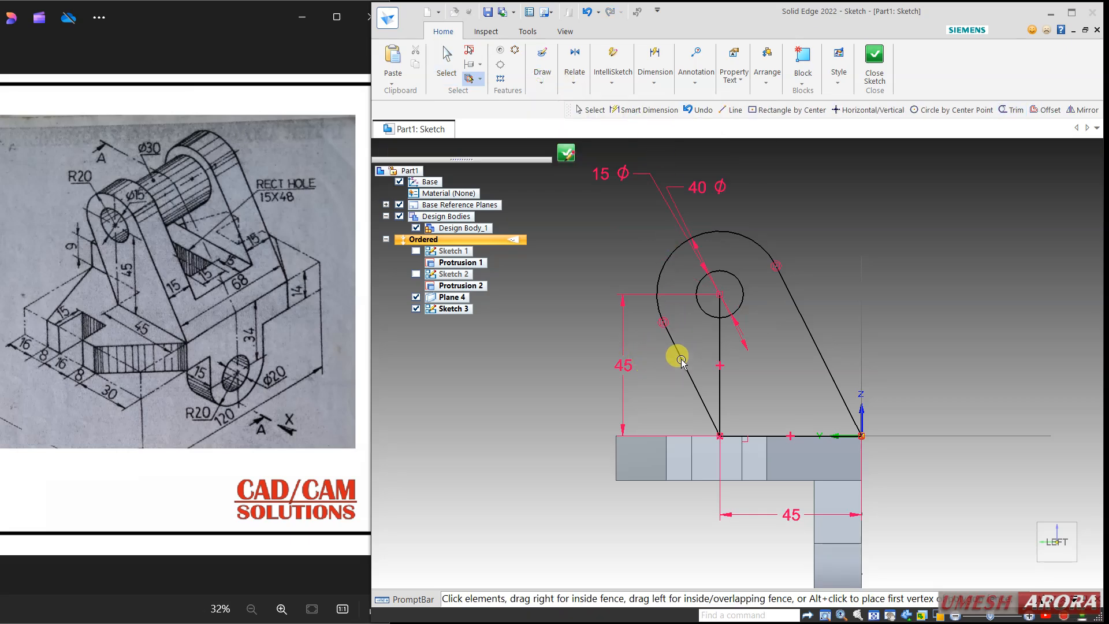
# Step: Convert the vertical line below the circle centre to construction geometry and finish the lug sketch
pyautogui.click(720, 330)
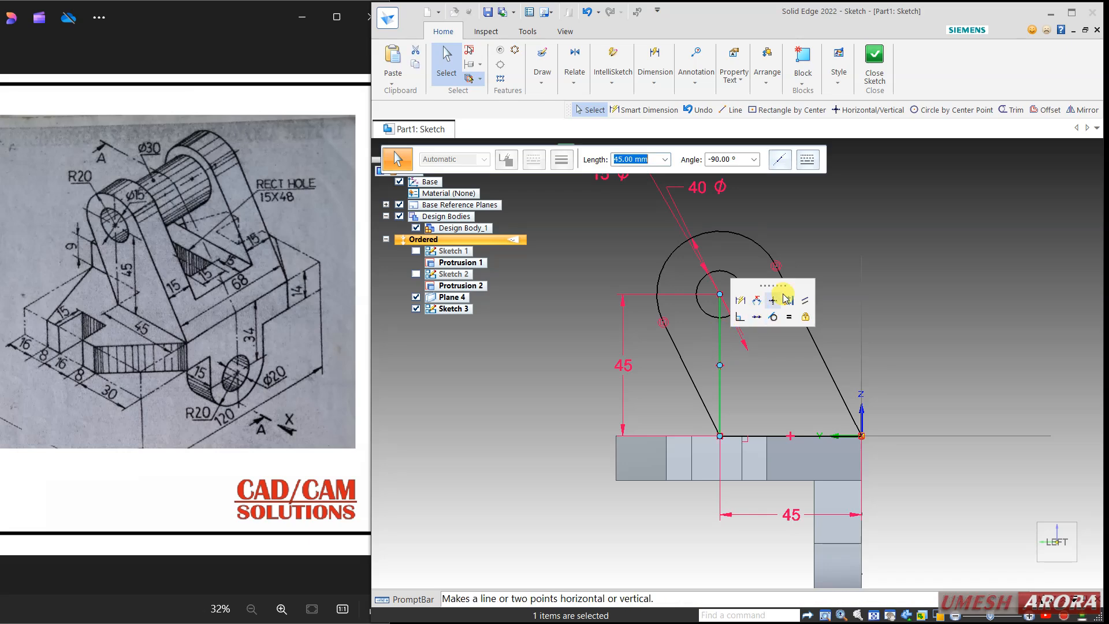
pyautogui.click(789, 301)
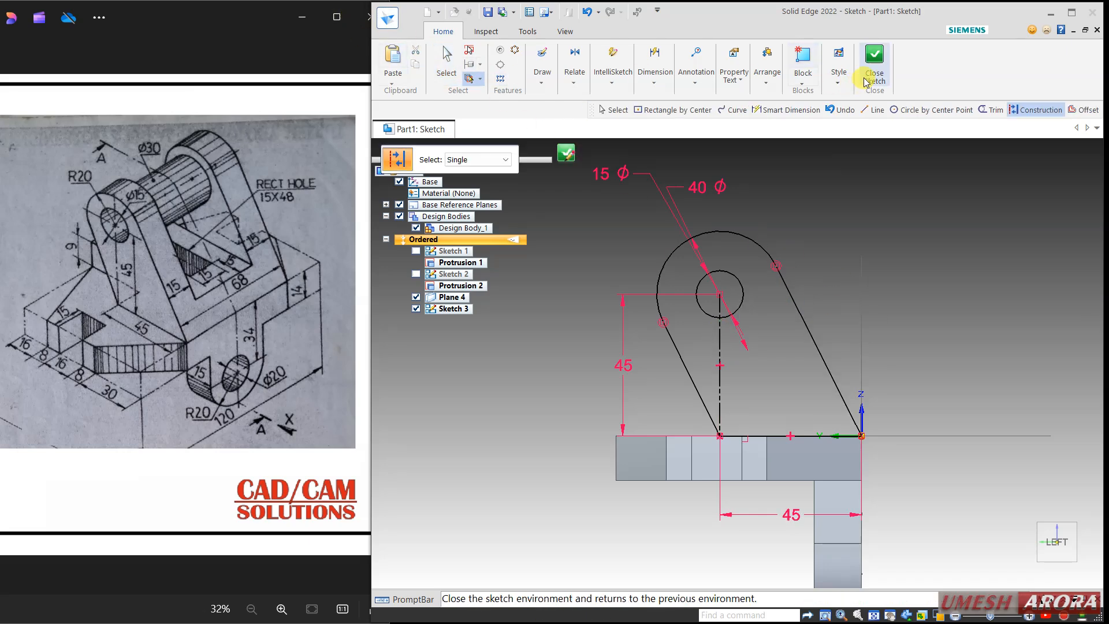
pyautogui.click(875, 58)
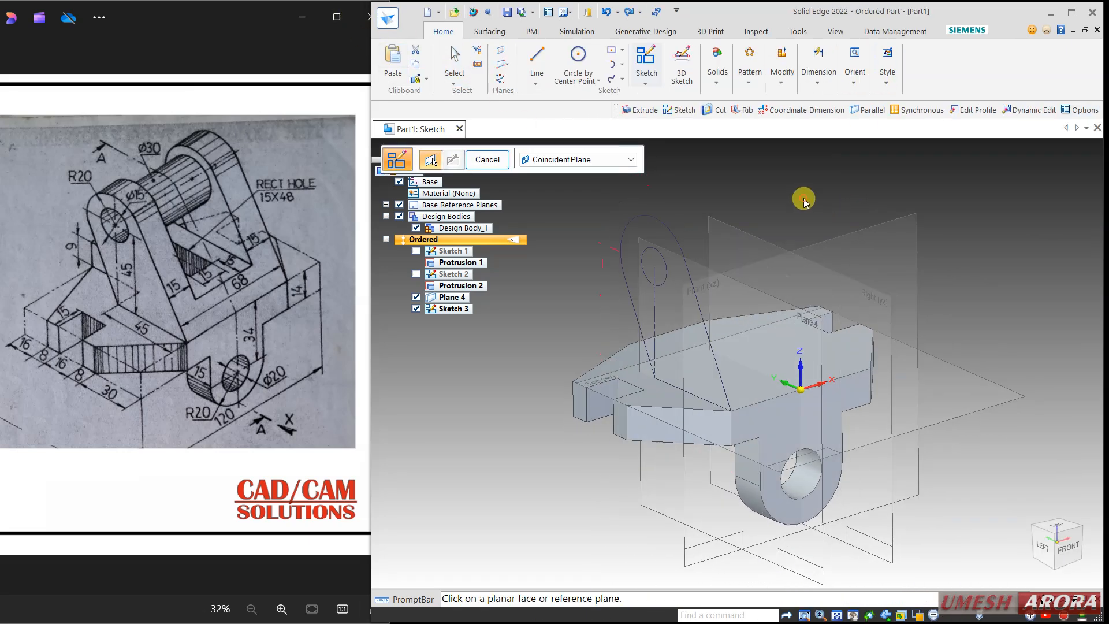
# Step: Extrude the upright lug profile 15 mm inward toward the middle of the base plate
pyautogui.click(717, 65)
pyautogui.click(721, 109)
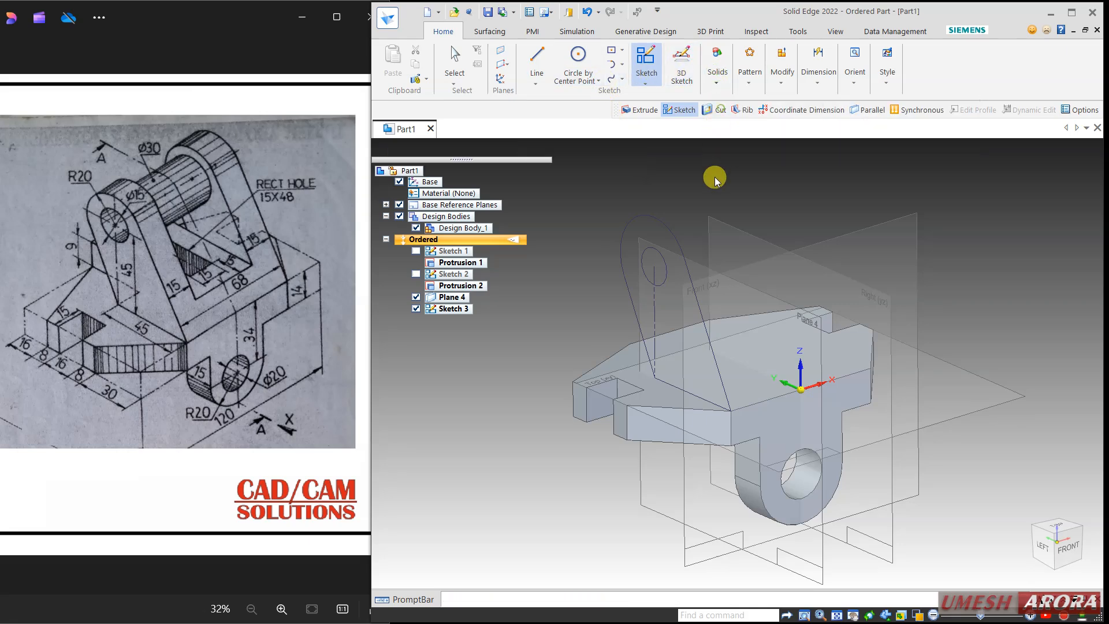
pyautogui.click(669, 267)
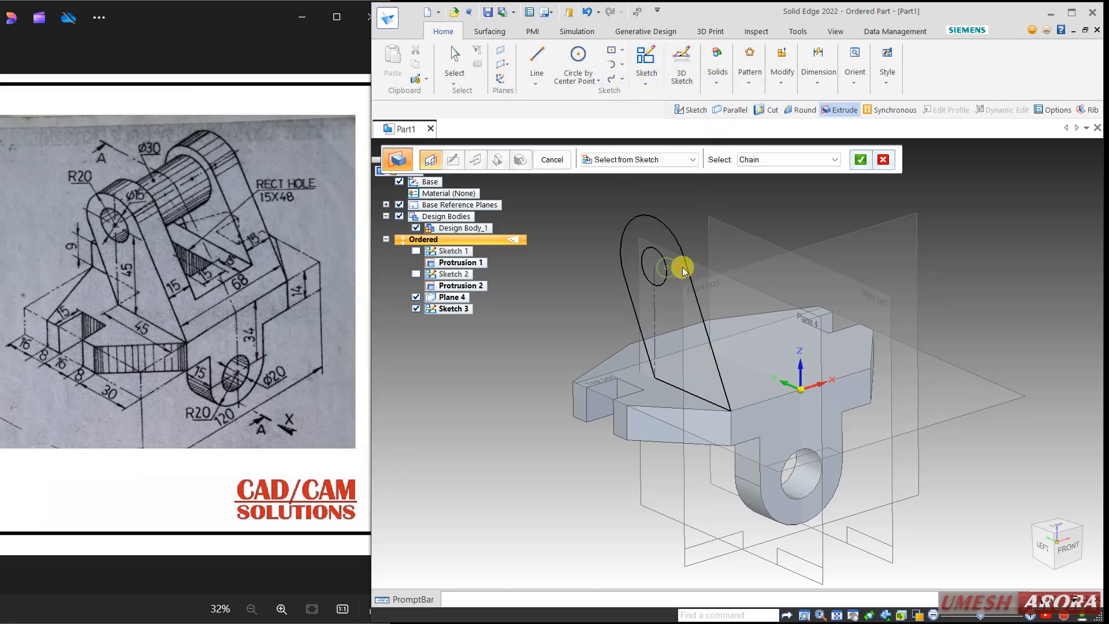
pyautogui.click(714, 263)
pyautogui.click(714, 264)
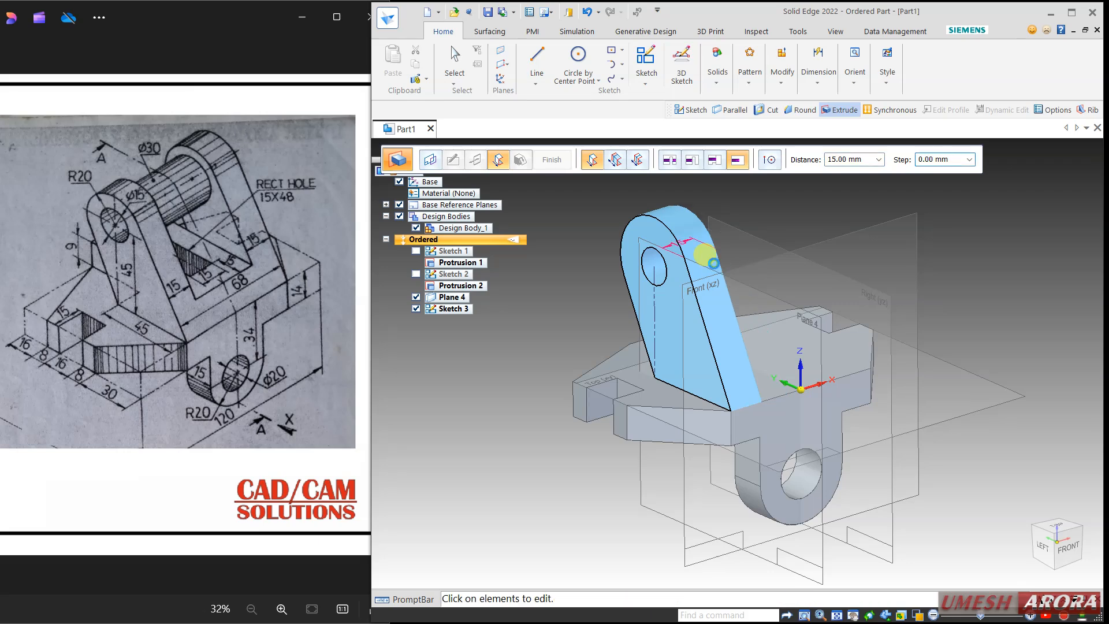
pyautogui.press('Escape')
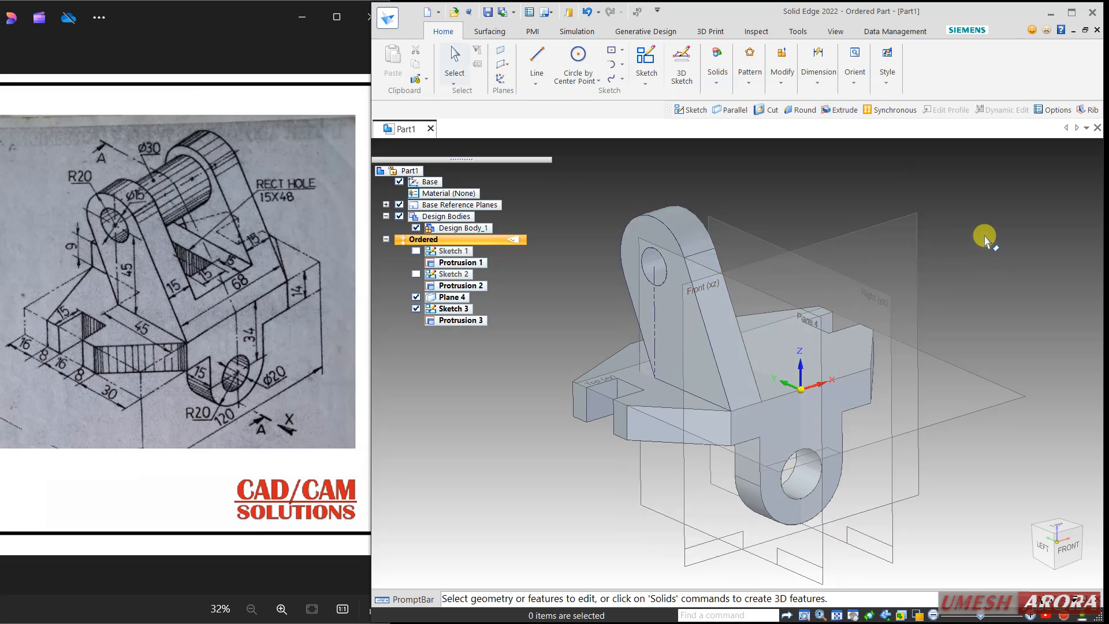
# Step: Mirror the upright lug feature about the Right (yz) reference plane
pyautogui.click(761, 88)
pyautogui.click(774, 108)
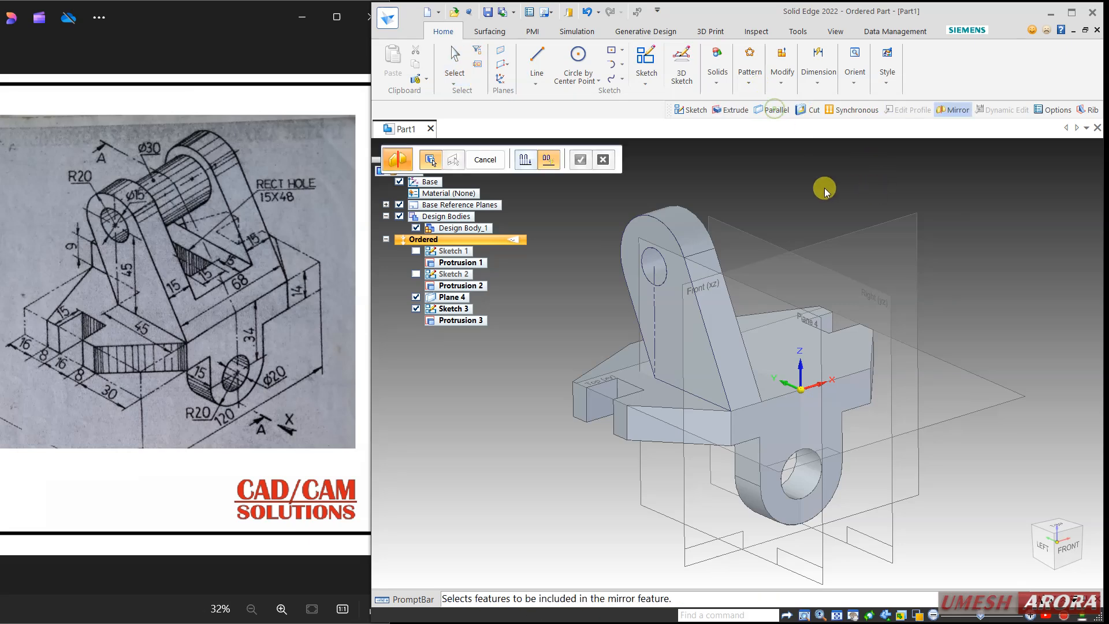
pyautogui.click(692, 227)
pyautogui.click(581, 159)
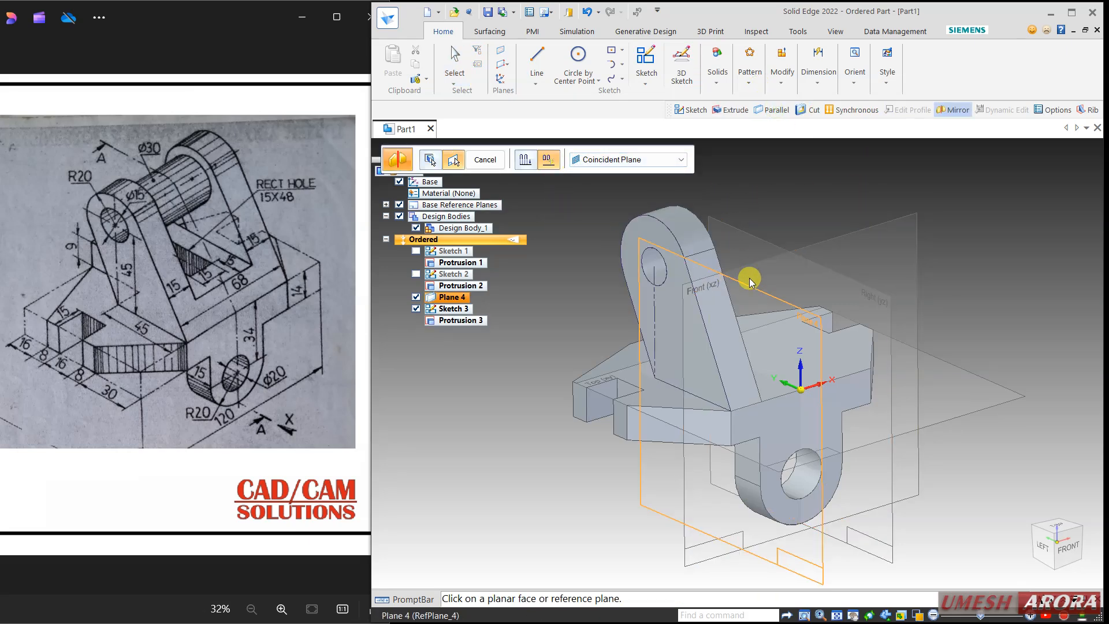
pyautogui.moveTo(750, 279); pyautogui.dragTo(923, 332, button='middle')
pyautogui.click(739, 233)
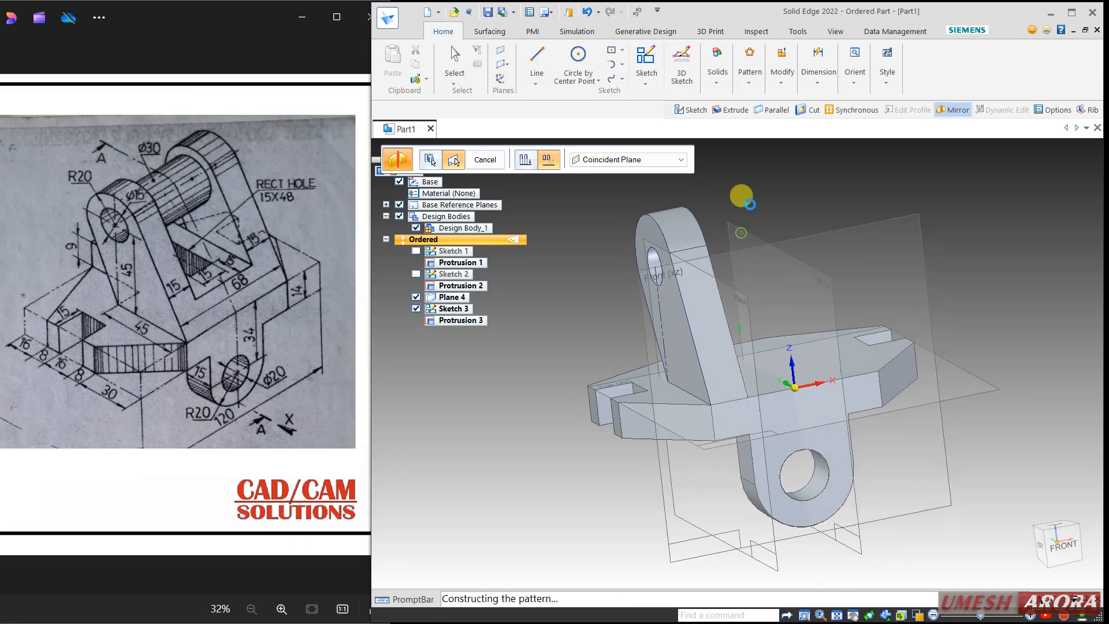
pyautogui.rightClick(751, 205)
pyautogui.press('Escape')
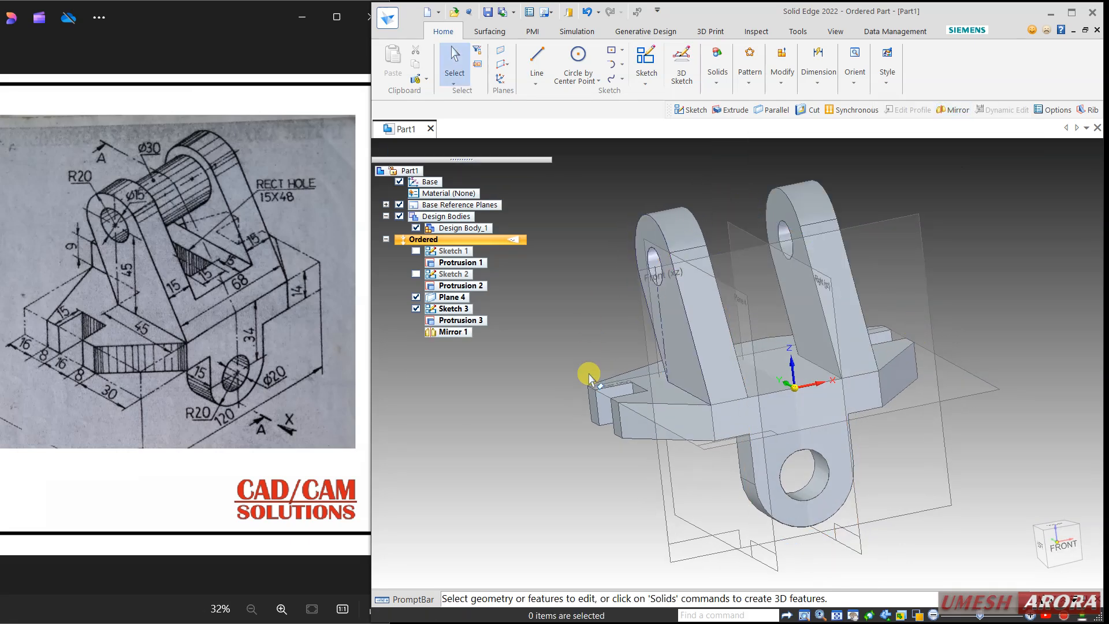
# Step: Start a sketch on the mirrored lug's inner face and draw a 15 mm diameter circle centred on its hole
pyautogui.moveTo(589, 379); pyautogui.dragTo(631, 377, button='middle')
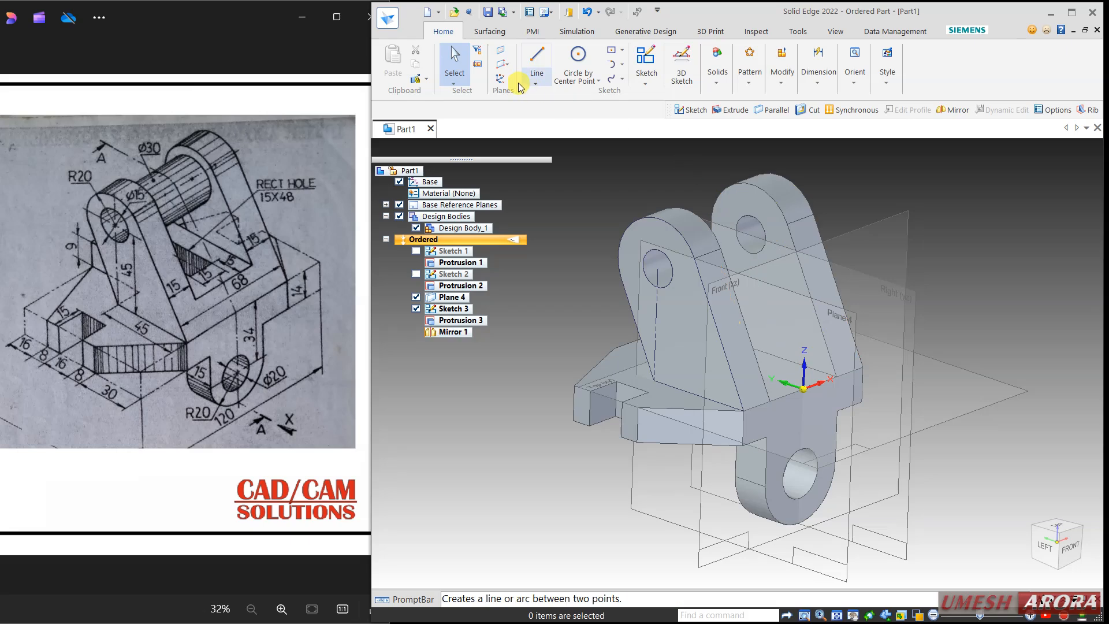
pyautogui.click(646, 58)
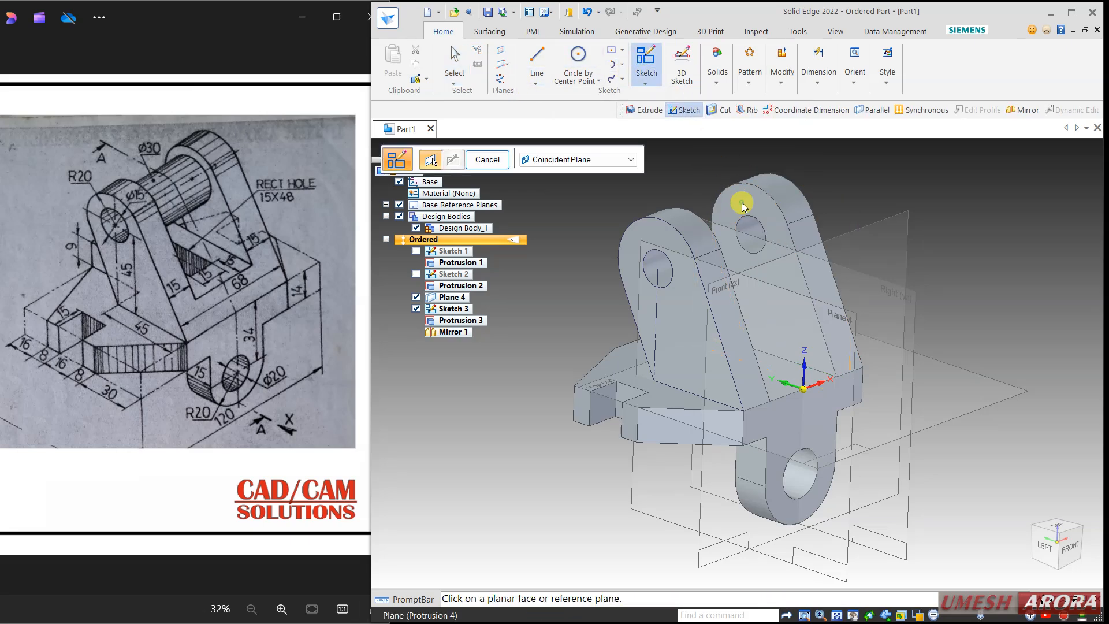
pyautogui.click(742, 203)
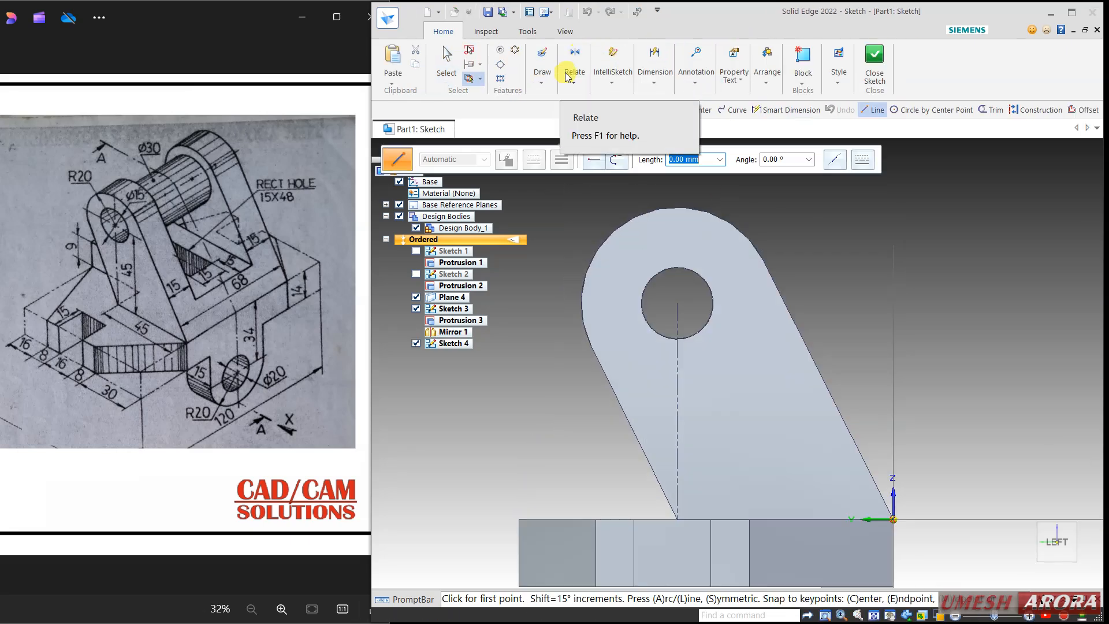
pyautogui.click(543, 80)
pyautogui.click(577, 112)
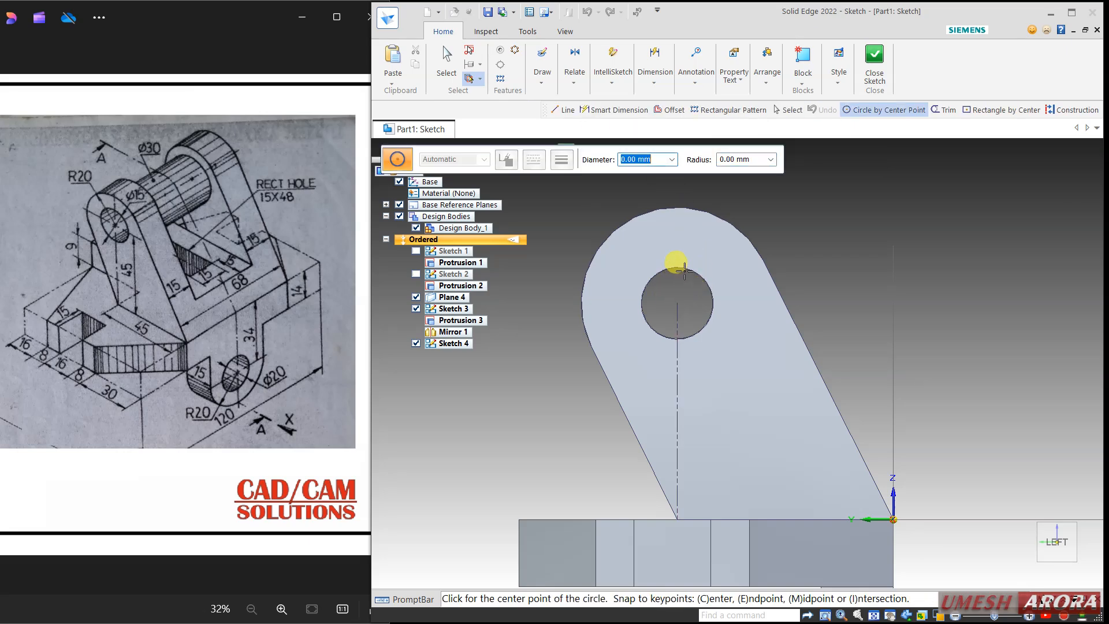
pyautogui.click(678, 303)
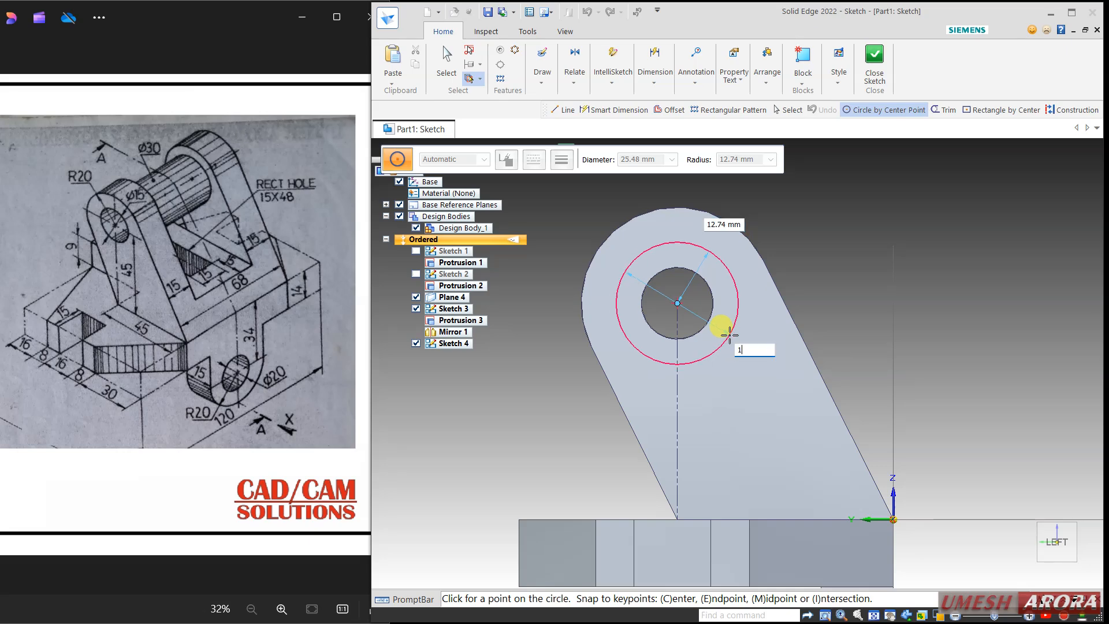
pyautogui.press('Return')
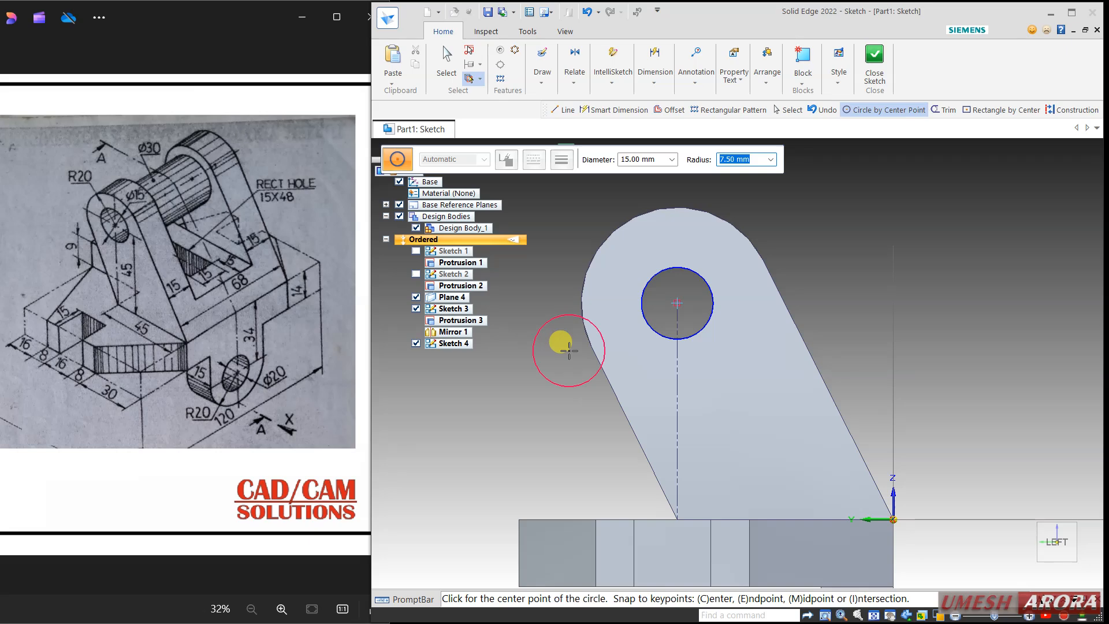
# Step: Draw a concentric circle of 15 mm radius around the hole circle
pyautogui.write('15')
pyautogui.press('Return')
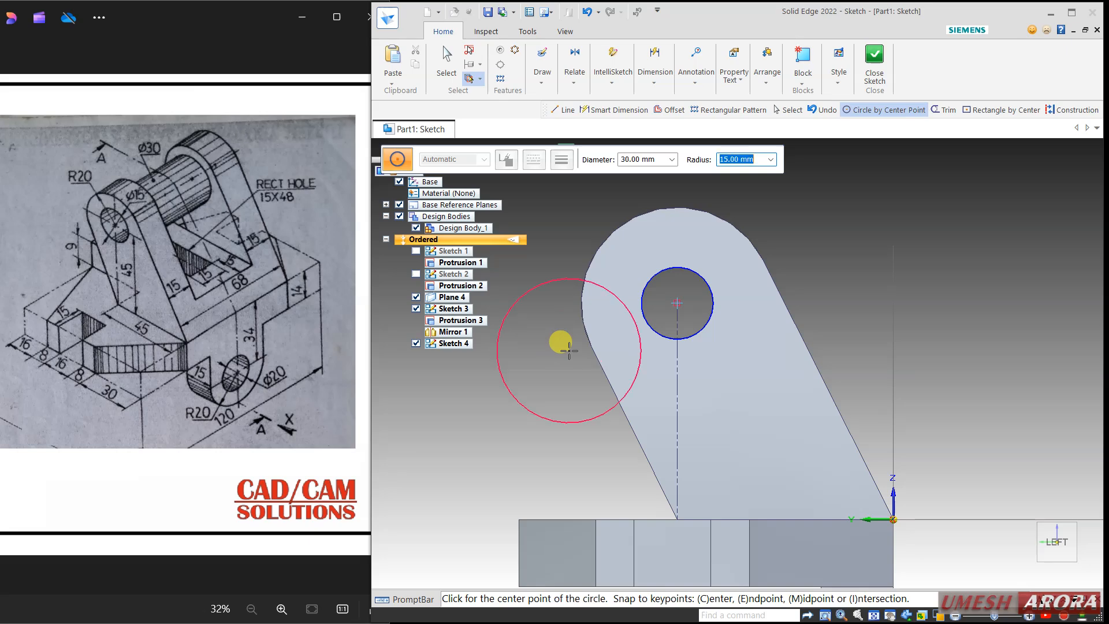
pyautogui.click(678, 303)
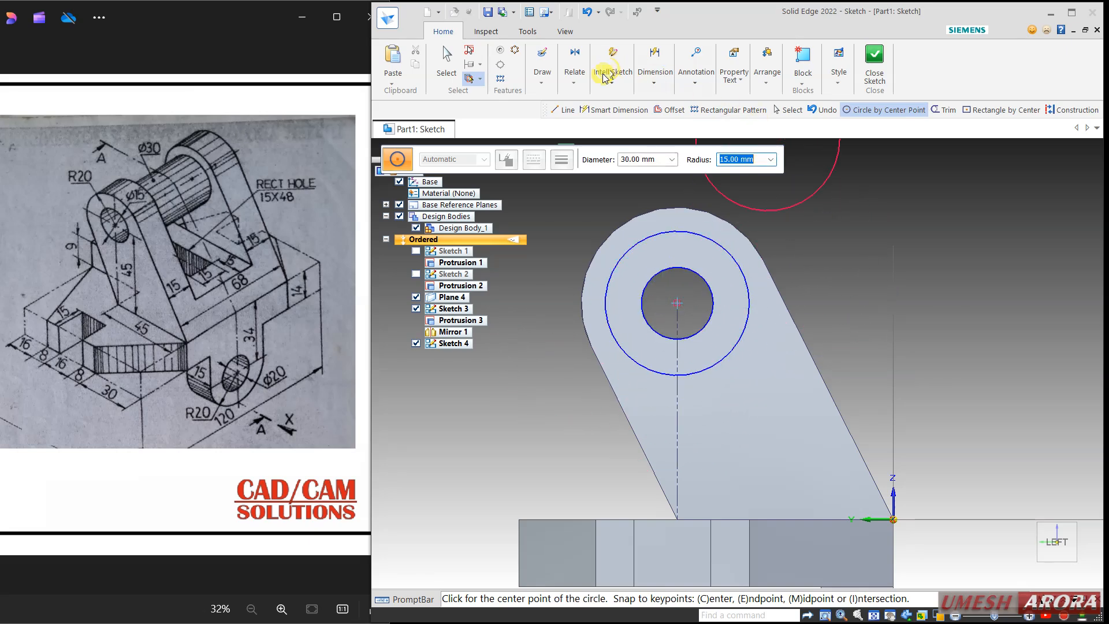
# Step: Dimension the outer circle's diameter at 30 mm and the inner circle's at 15 mm, and finish the sketch
pyautogui.click(653, 80)
pyautogui.click(659, 107)
pyautogui.click(729, 254)
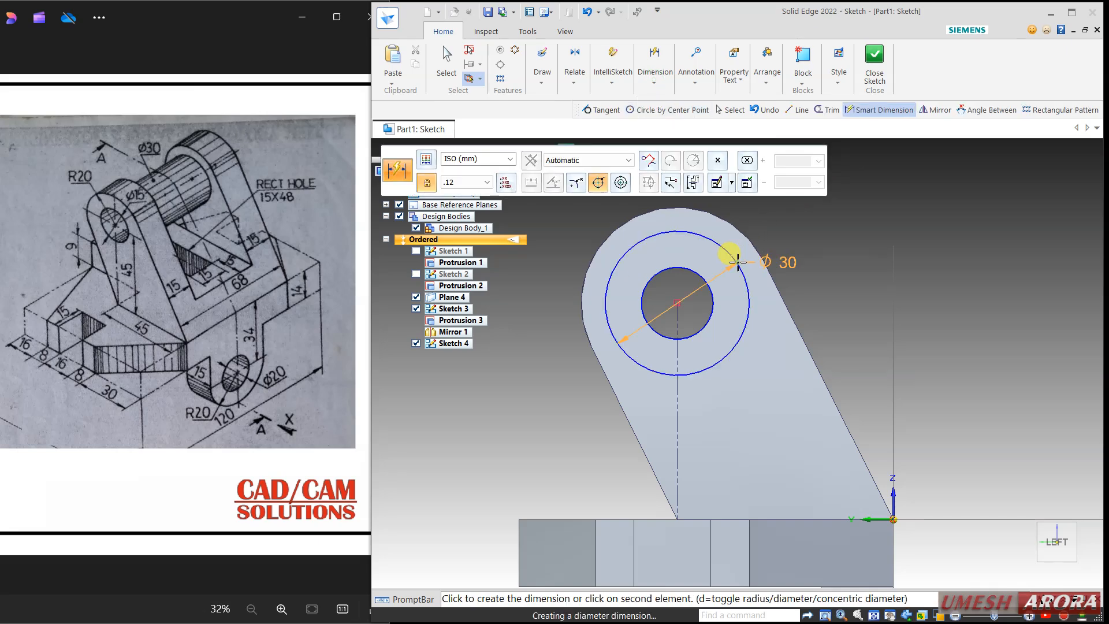
pyautogui.click(804, 219)
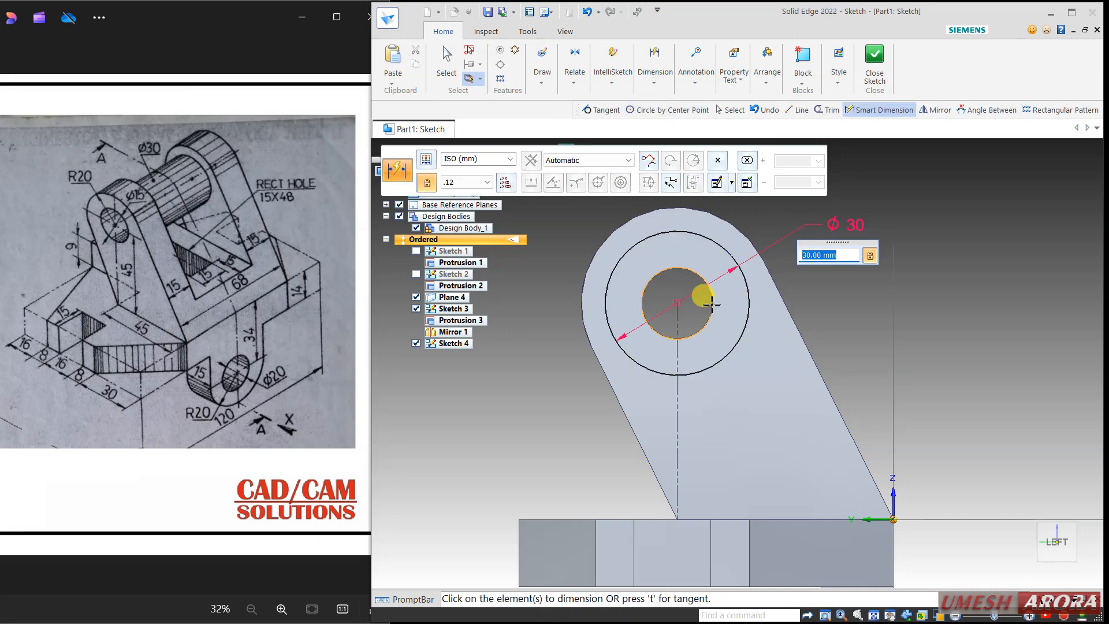
pyautogui.click(712, 303)
pyautogui.click(838, 303)
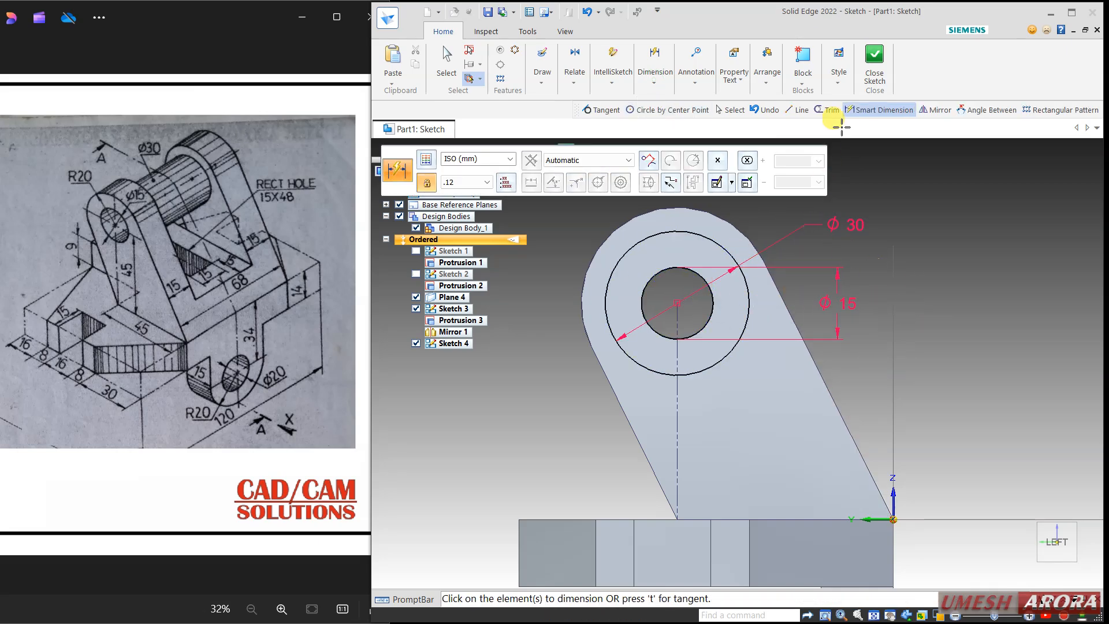
pyautogui.click(874, 63)
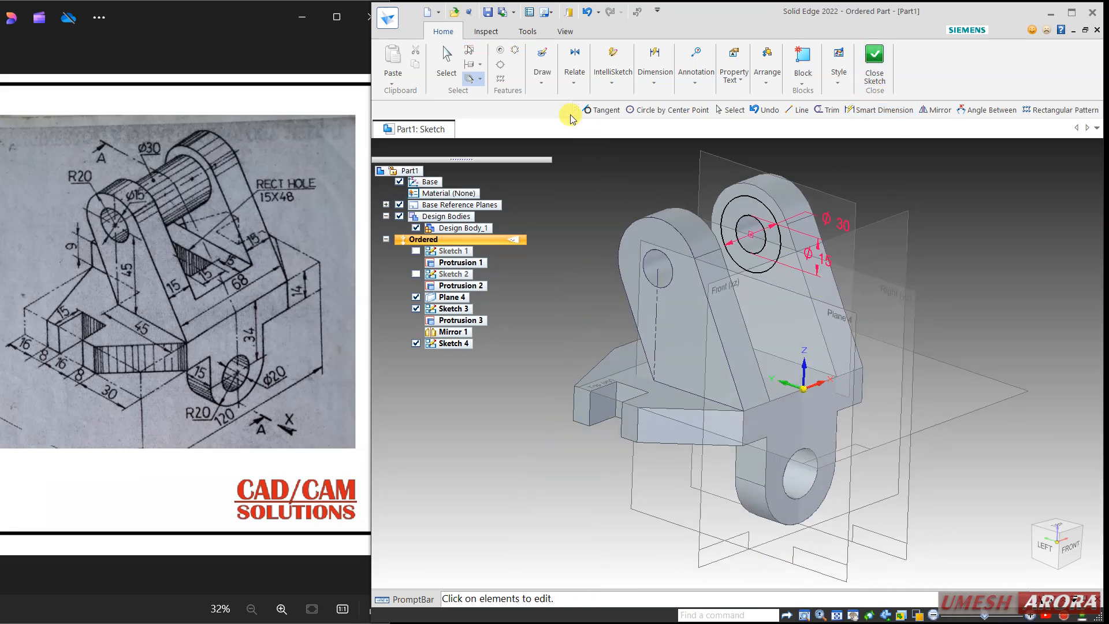
# Step: Extrude the ring between the two circles toward the first lug to form the hollow shaft joining the lugs
pyautogui.click(718, 66)
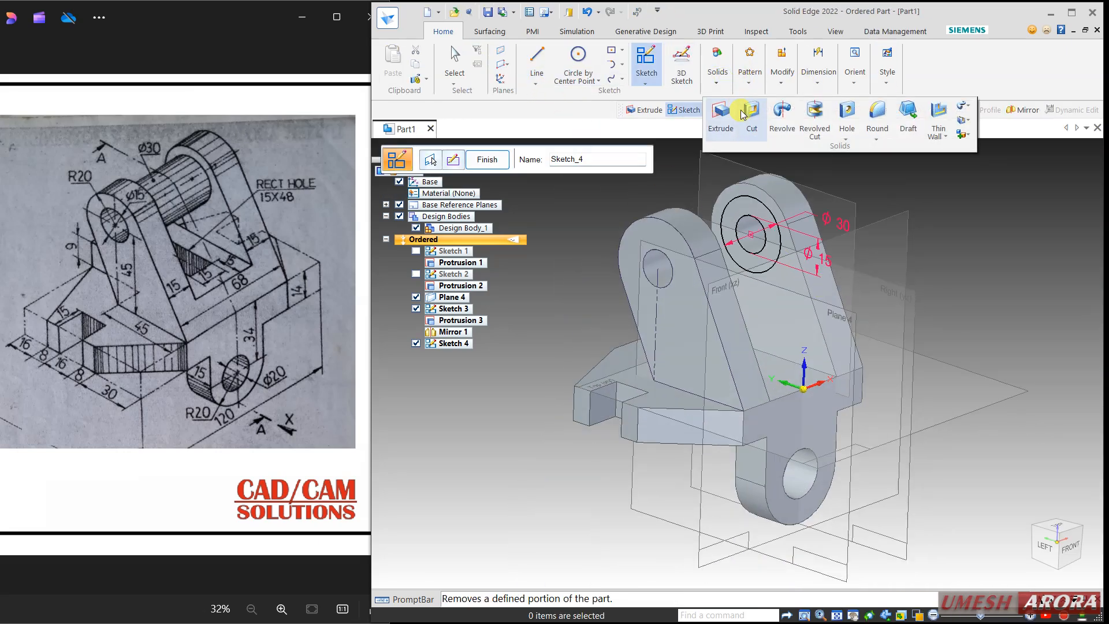
pyautogui.click(721, 113)
pyautogui.click(760, 214)
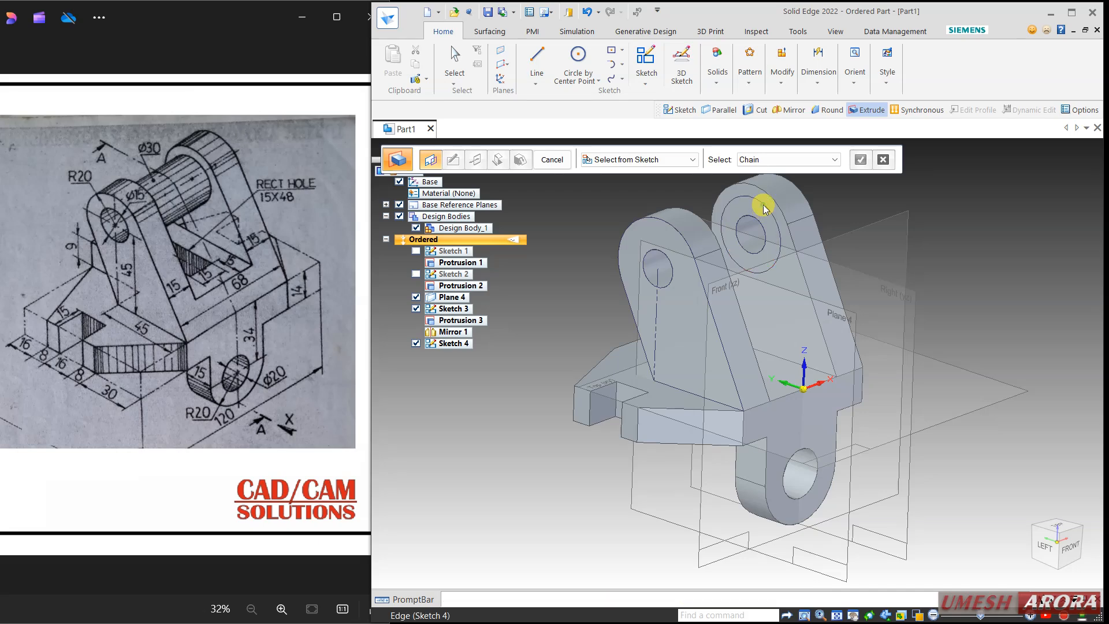
pyautogui.rightClick(758, 220)
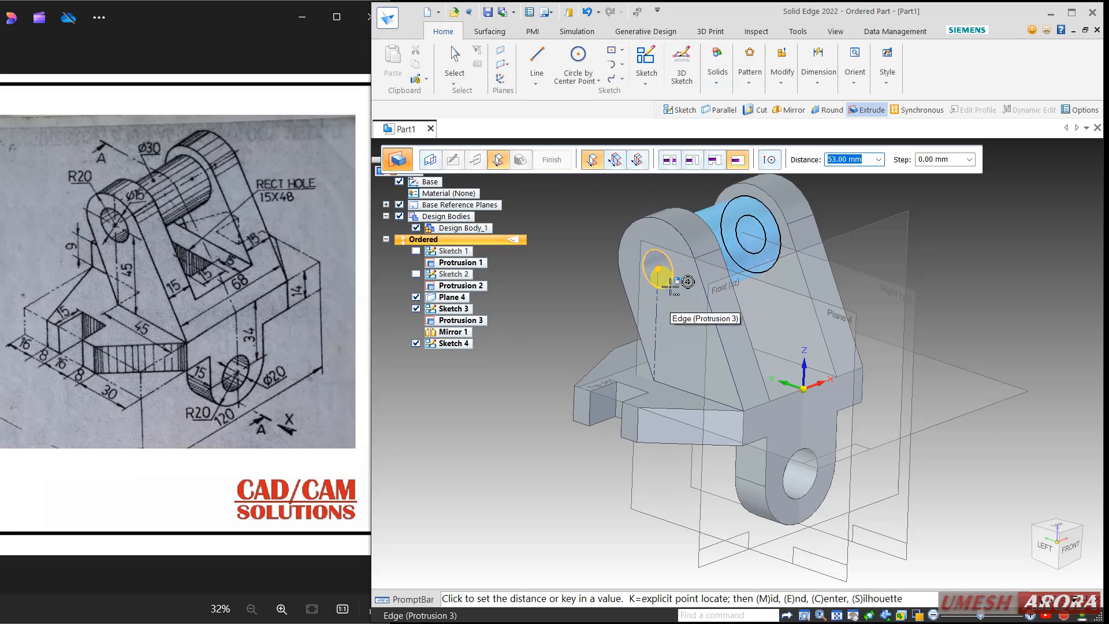
pyautogui.press('Tab')
pyautogui.click(594, 291)
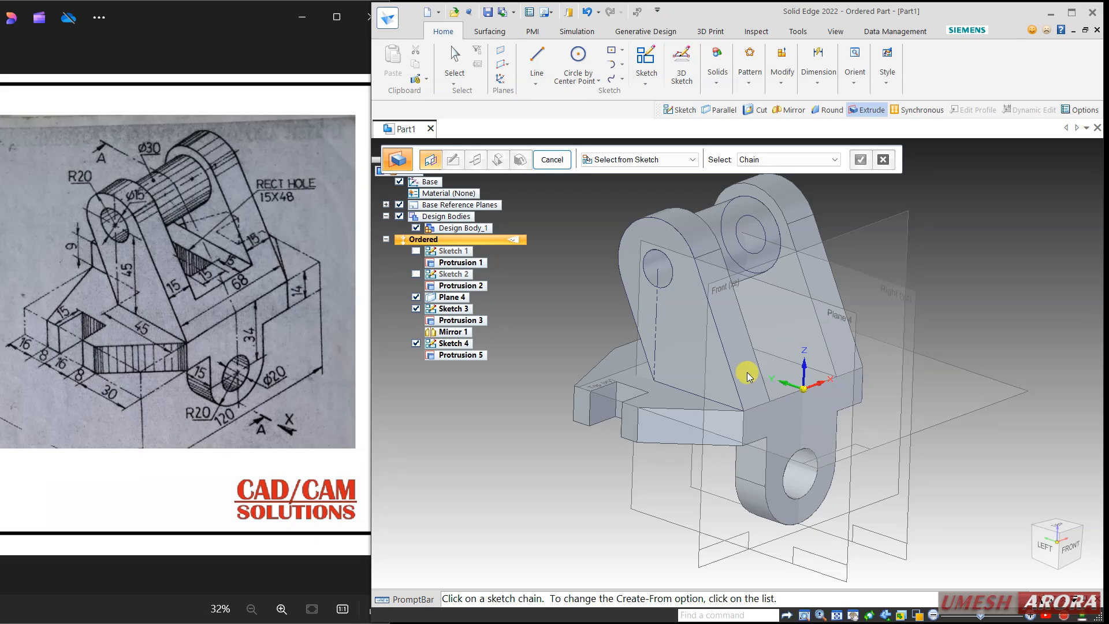
# Step: Start a sketch on the base plate's top face and draw a two-point rectangle between the two upright lugs
pyautogui.click(646, 63)
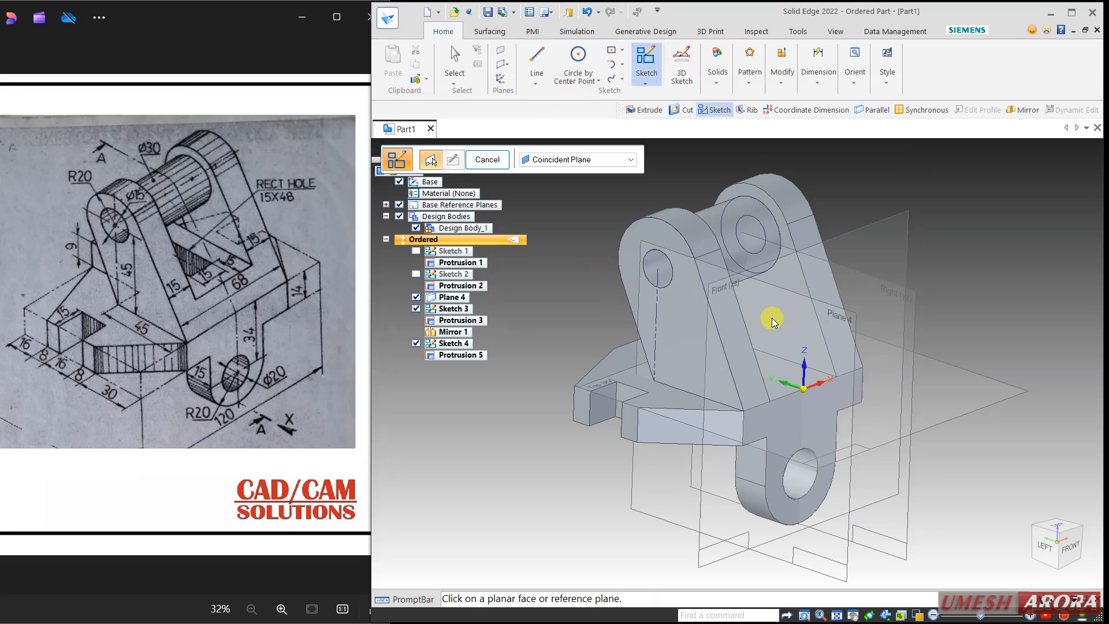
pyautogui.click(767, 366)
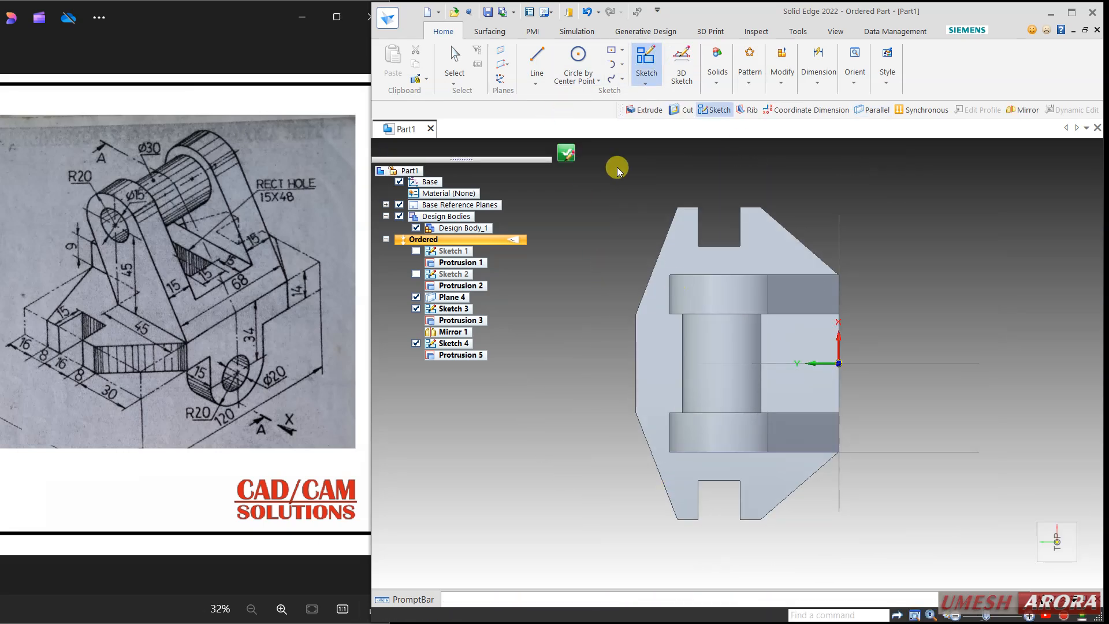
pyautogui.press('l')
pyautogui.click(543, 82)
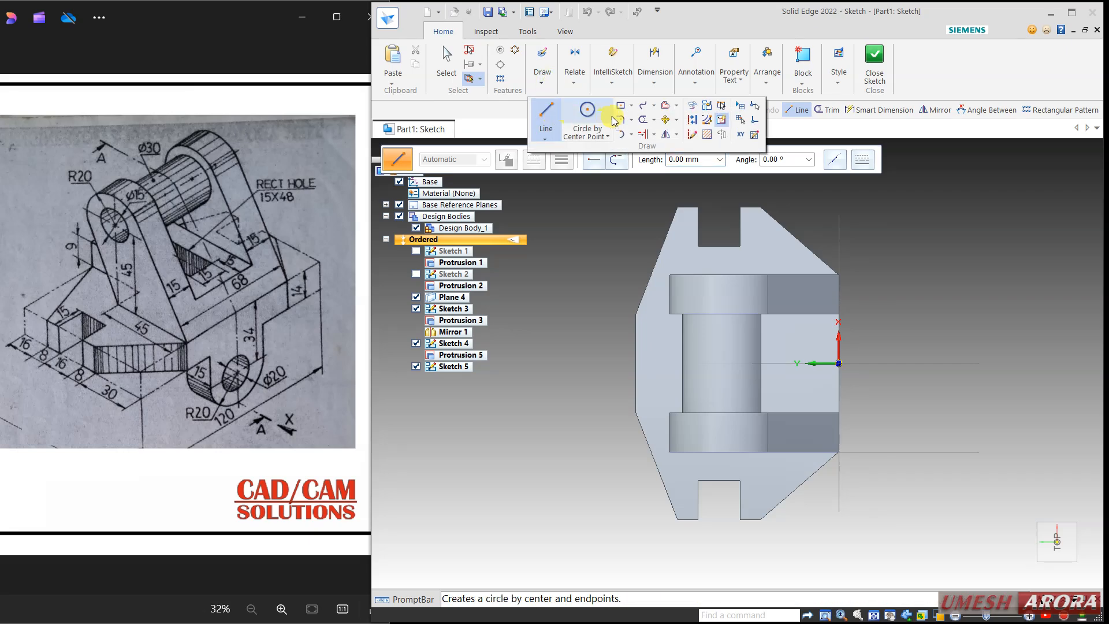
pyautogui.click(631, 107)
pyautogui.click(664, 130)
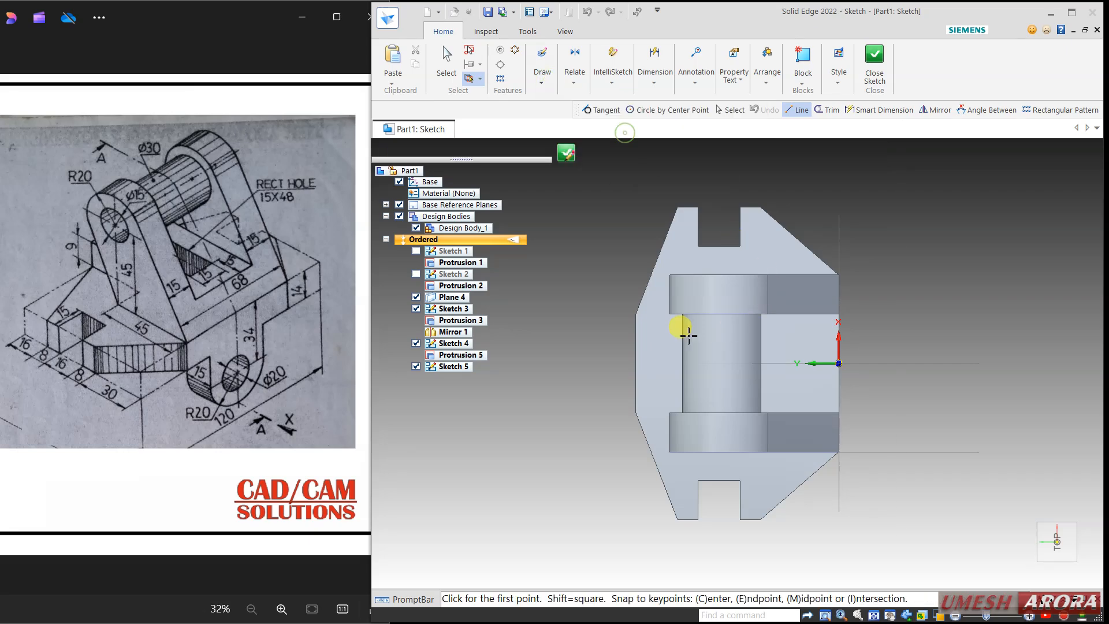
pyautogui.click(676, 335)
pyautogui.click(794, 393)
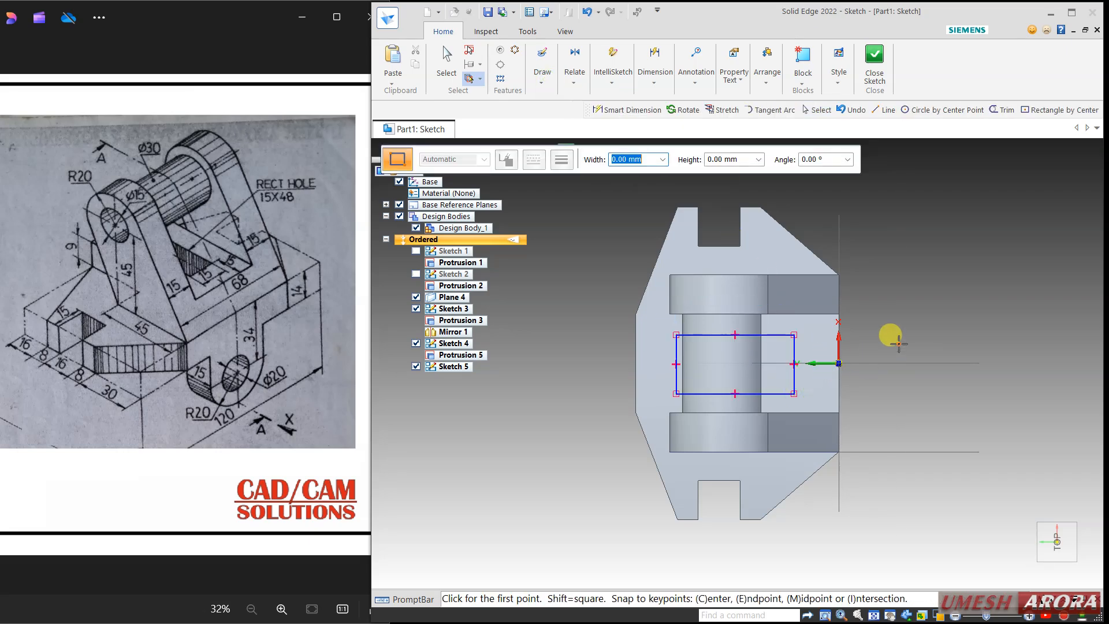
# Step: Dimension the short side of the rectangle on the base plate at 15 mm
pyautogui.click(655, 83)
pyautogui.click(663, 118)
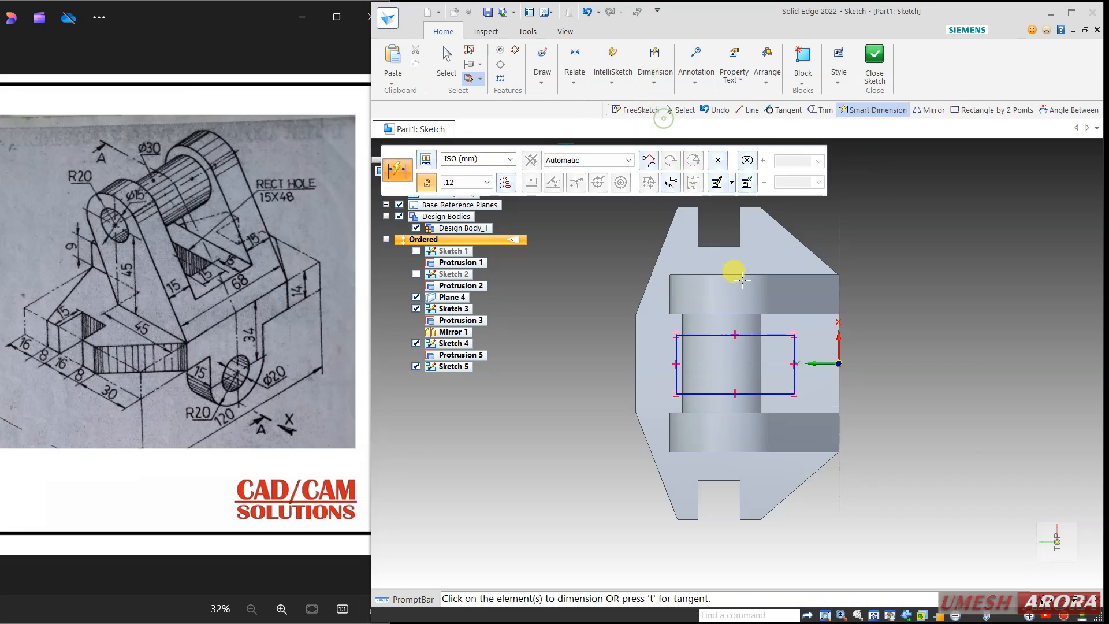
pyautogui.scroll(-2, 768, 355)
pyautogui.scroll(2, 789, 350)
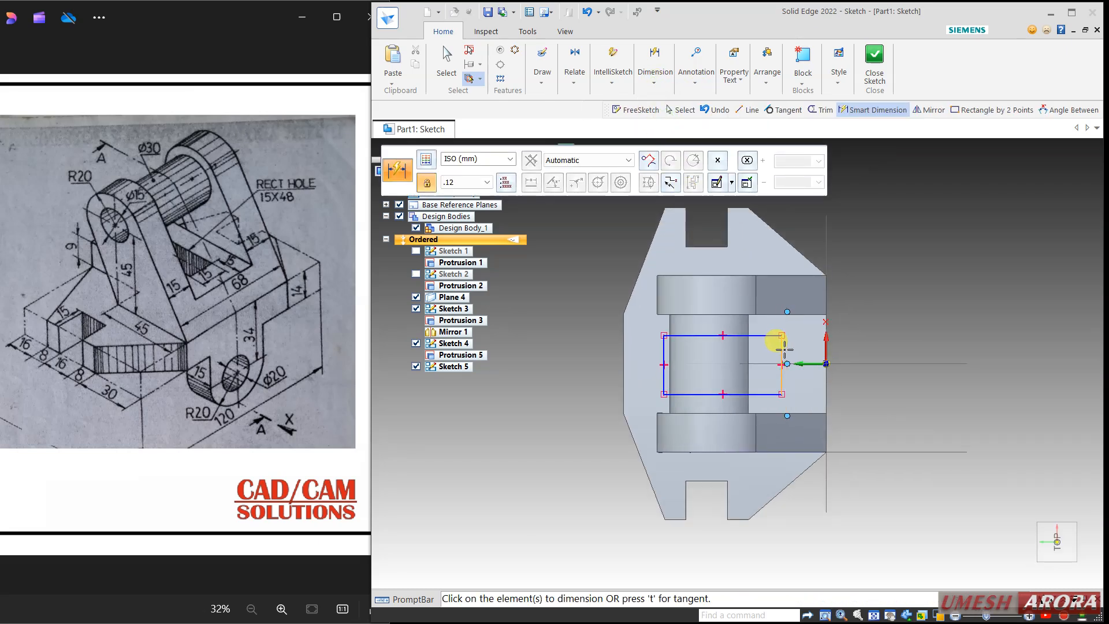
pyautogui.click(782, 351)
pyautogui.click(883, 398)
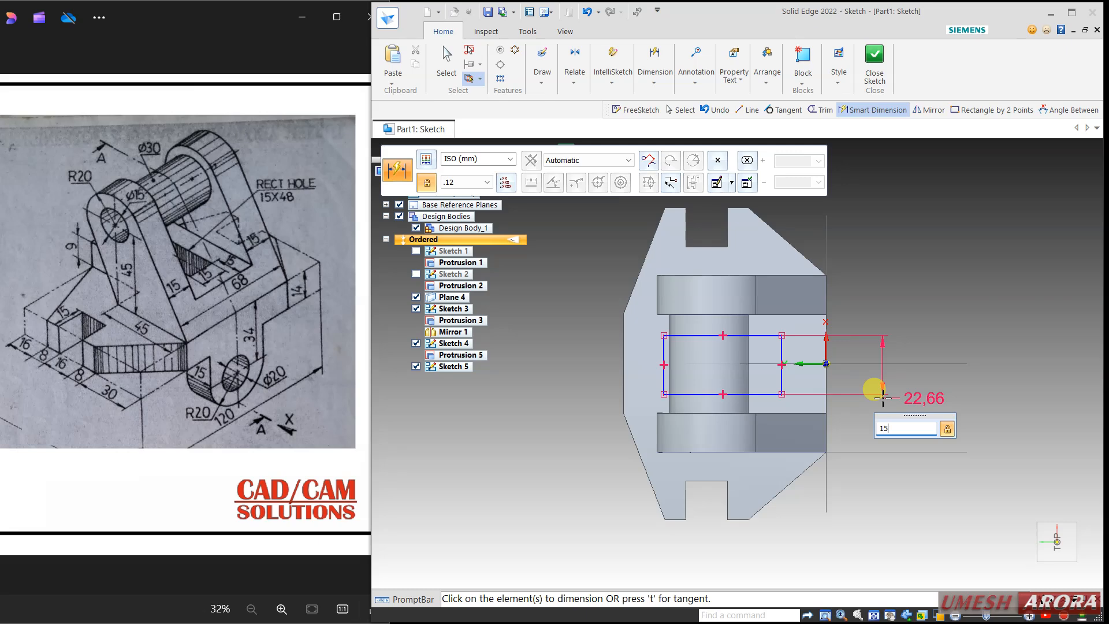
pyautogui.write('15')
pyautogui.press('Return')
# Step: Dimension the long side of the rectangle on the base plate at 48 mm
pyautogui.scroll(-1, 724, 316)
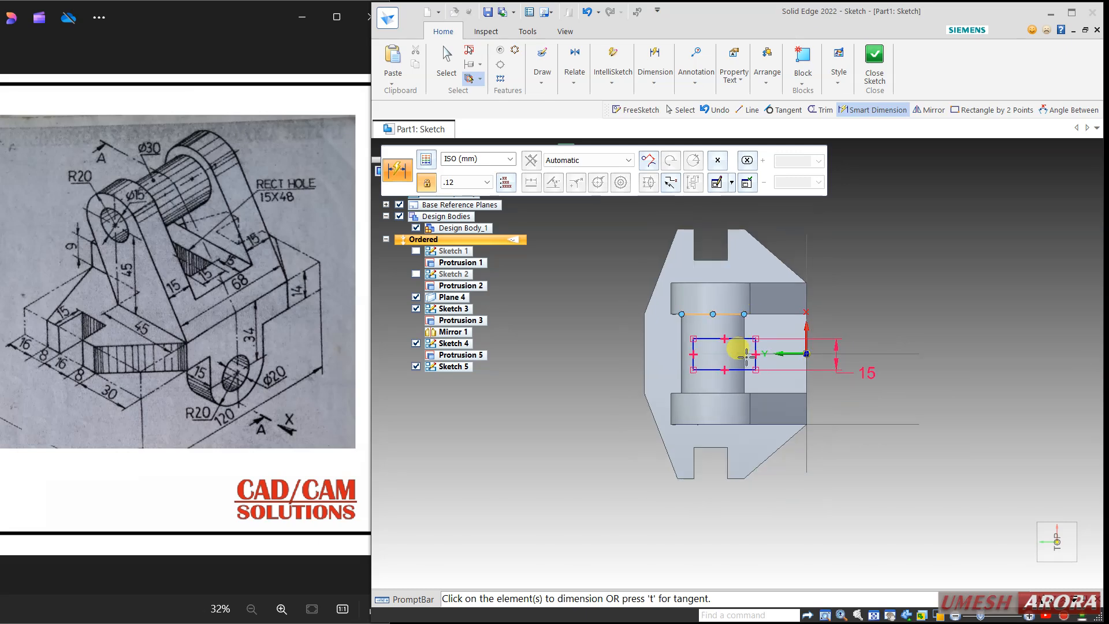
pyautogui.click(744, 339)
pyautogui.scroll(3, 726, 433)
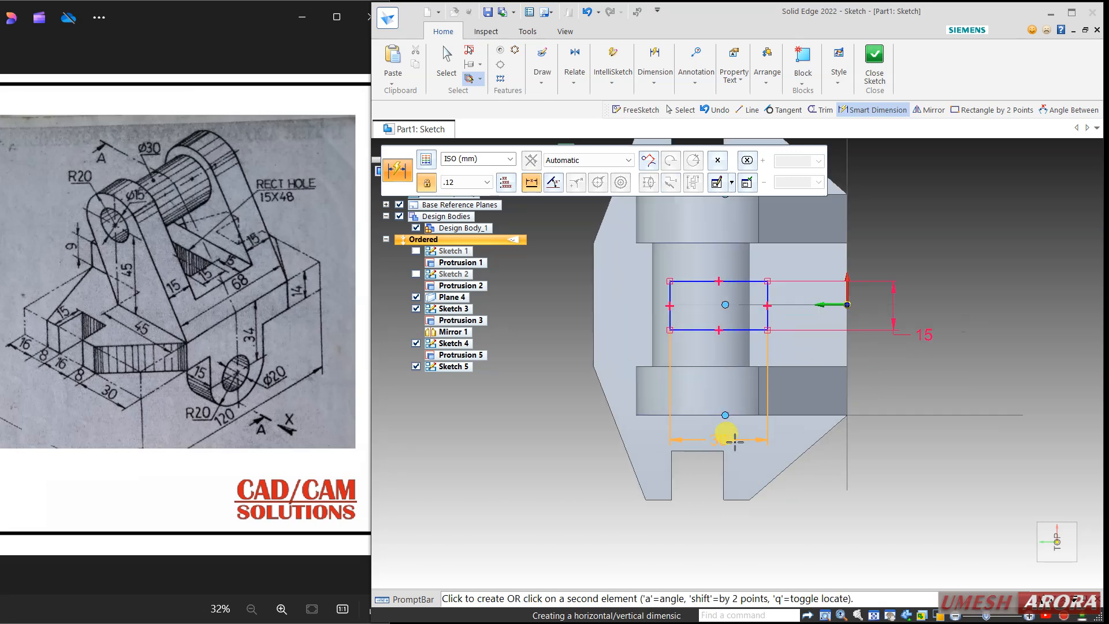
pyautogui.click(705, 525)
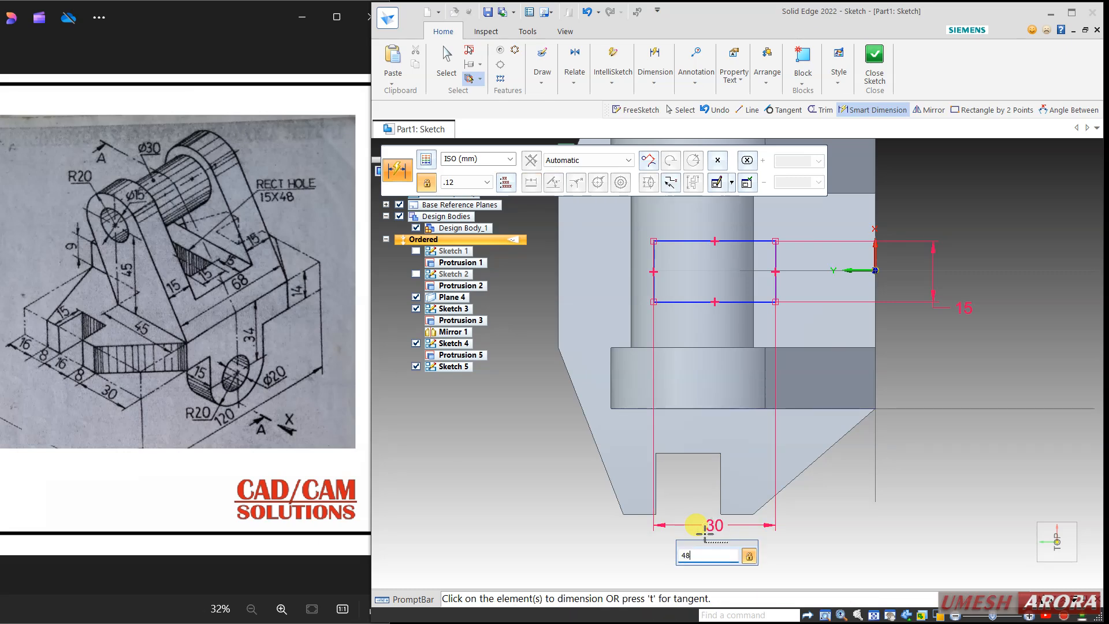
pyautogui.write('48')
pyautogui.press('Return')
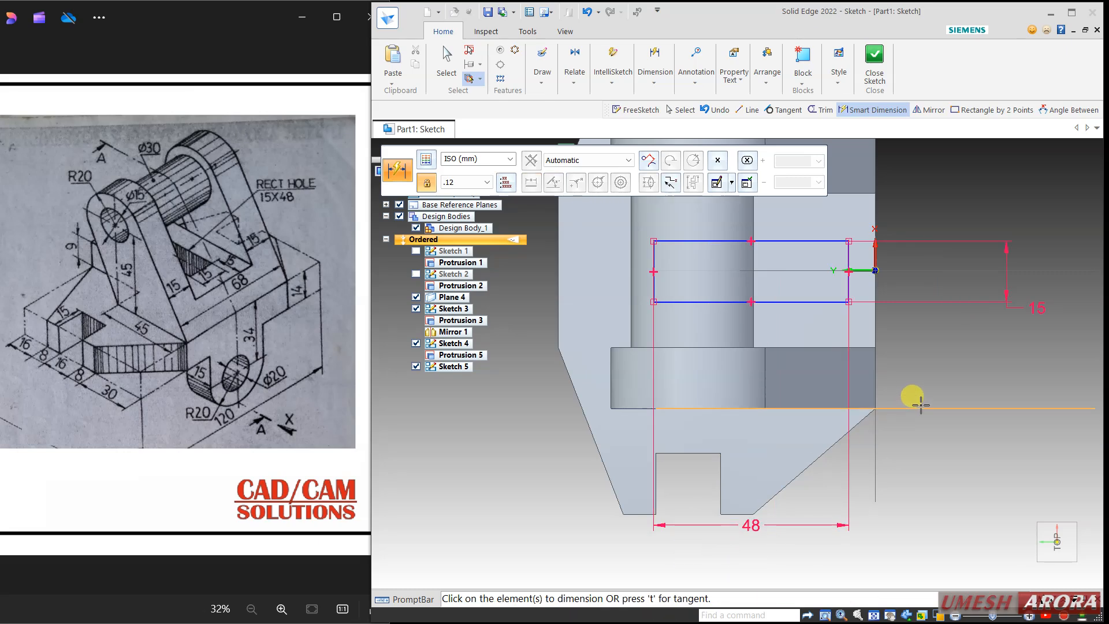
# Step: Close and finish the rectangular hole sketch on the base plate
pyautogui.scroll(-2, 921, 405)
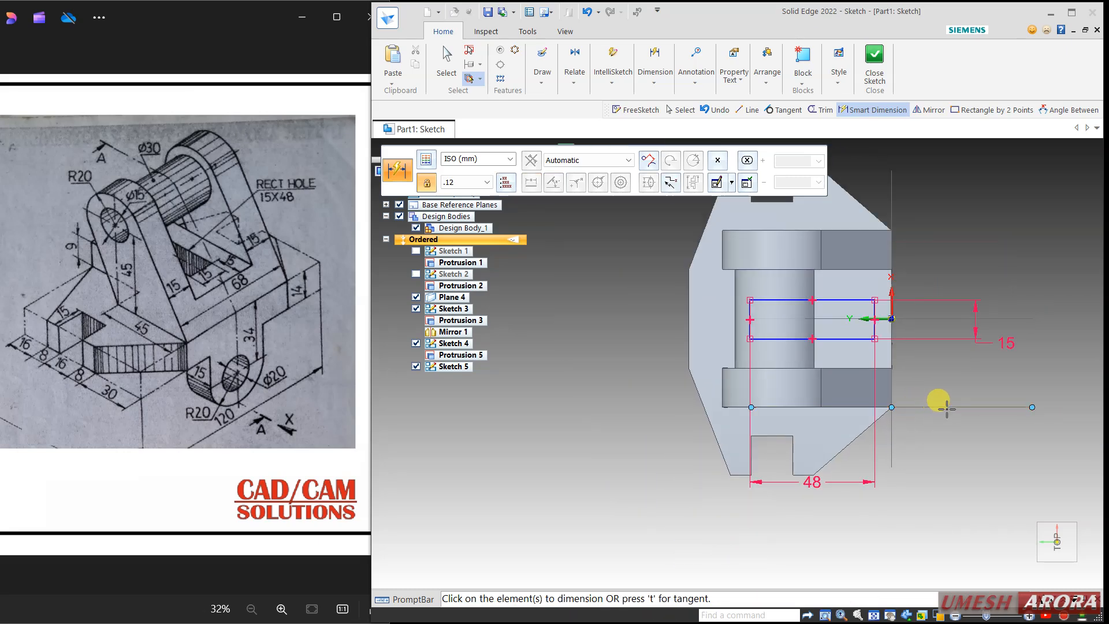
pyautogui.moveTo(940, 396)
pyautogui.mouseDown(button='middle')
pyautogui.moveTo(930, 343)
pyautogui.moveTo(887, 317)
pyautogui.moveTo(930, 315)
pyautogui.moveTo(929, 290)
pyautogui.moveTo(899, 300)
pyautogui.moveTo(909, 314)
pyautogui.mouseUp(button='middle')
pyautogui.press('Escape')
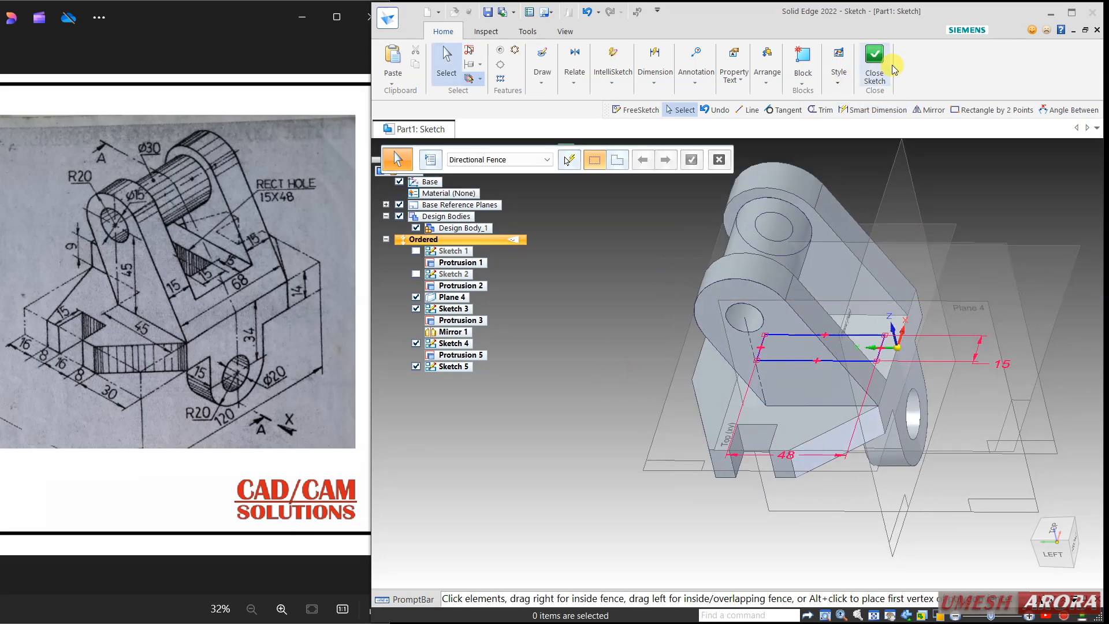
pyautogui.click(876, 70)
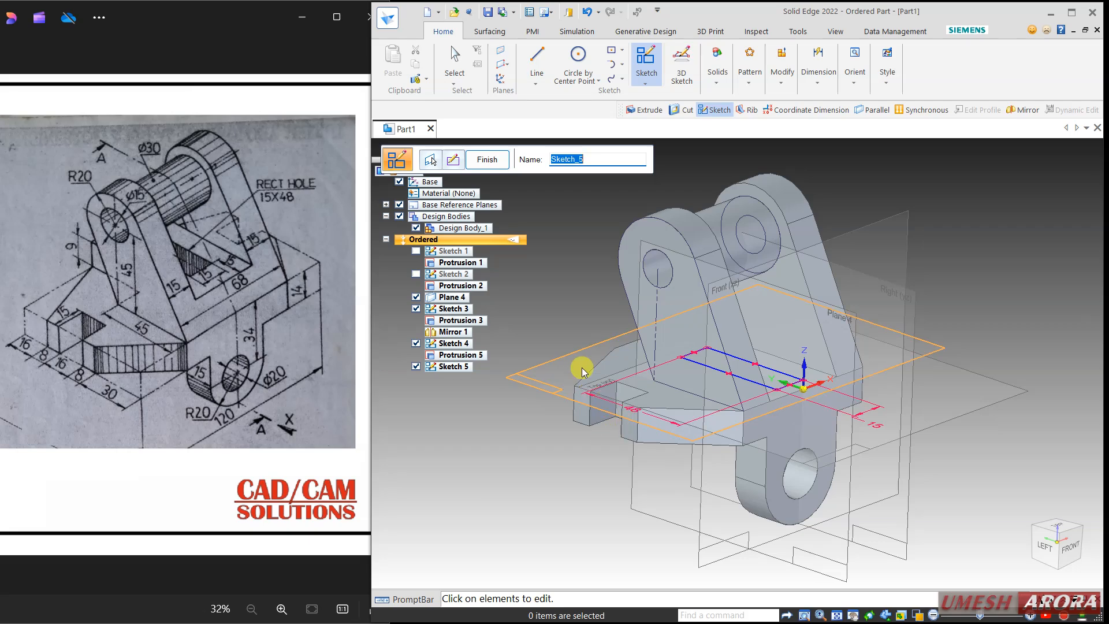
pyautogui.click(486, 159)
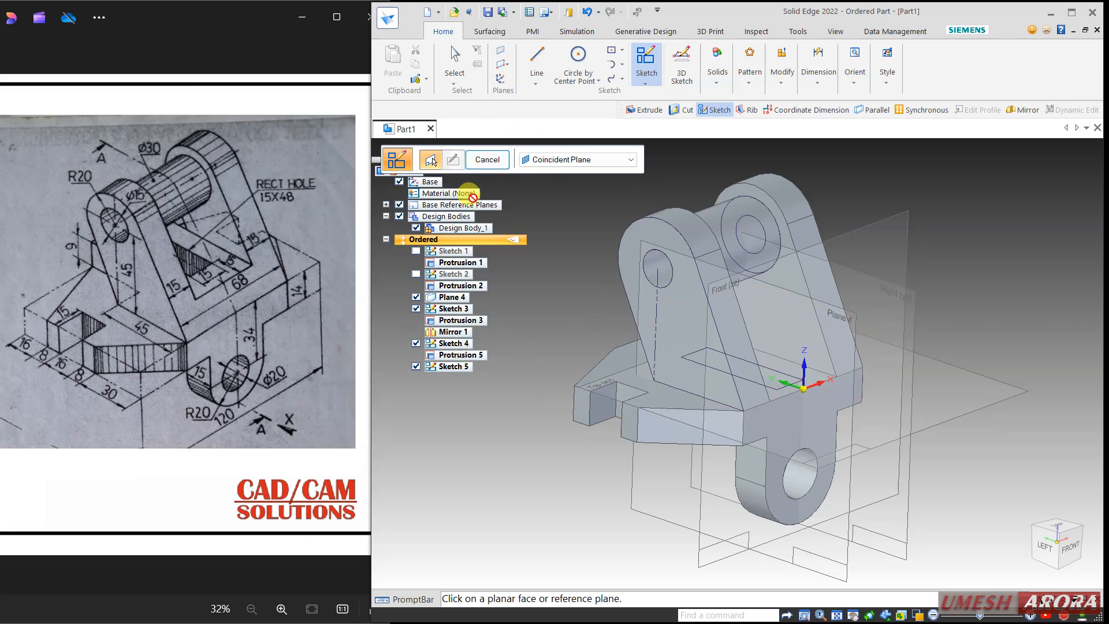
pyautogui.press('Escape')
# Step: Delete the rectangular hole sketch, Sketch 5, from the part
pyautogui.click(453, 366)
pyautogui.rightClick(451, 366)
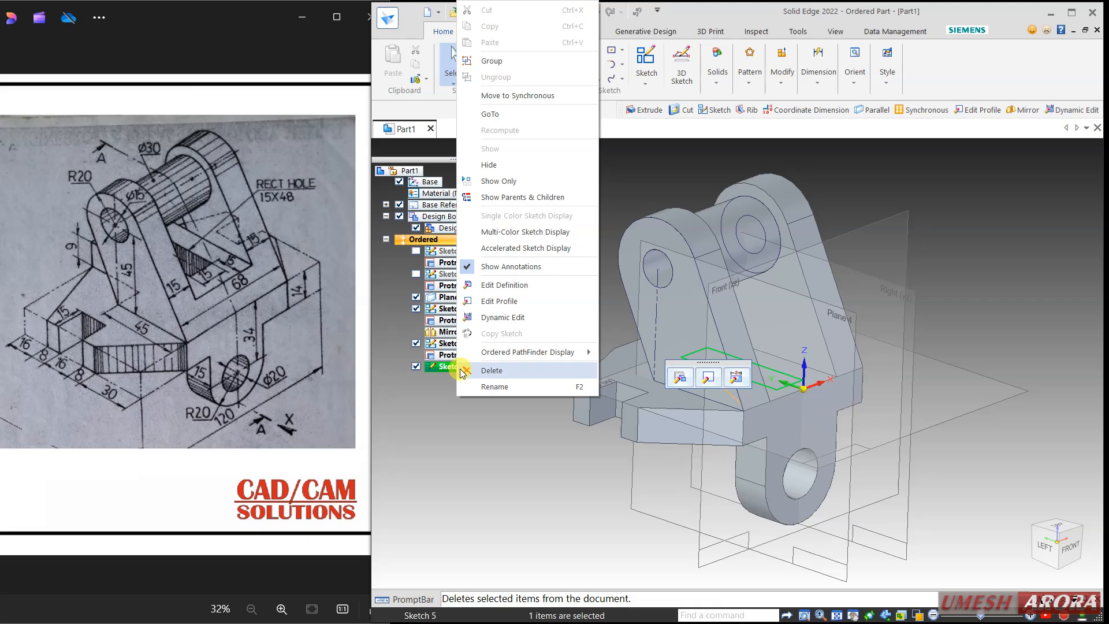
pyautogui.click(476, 368)
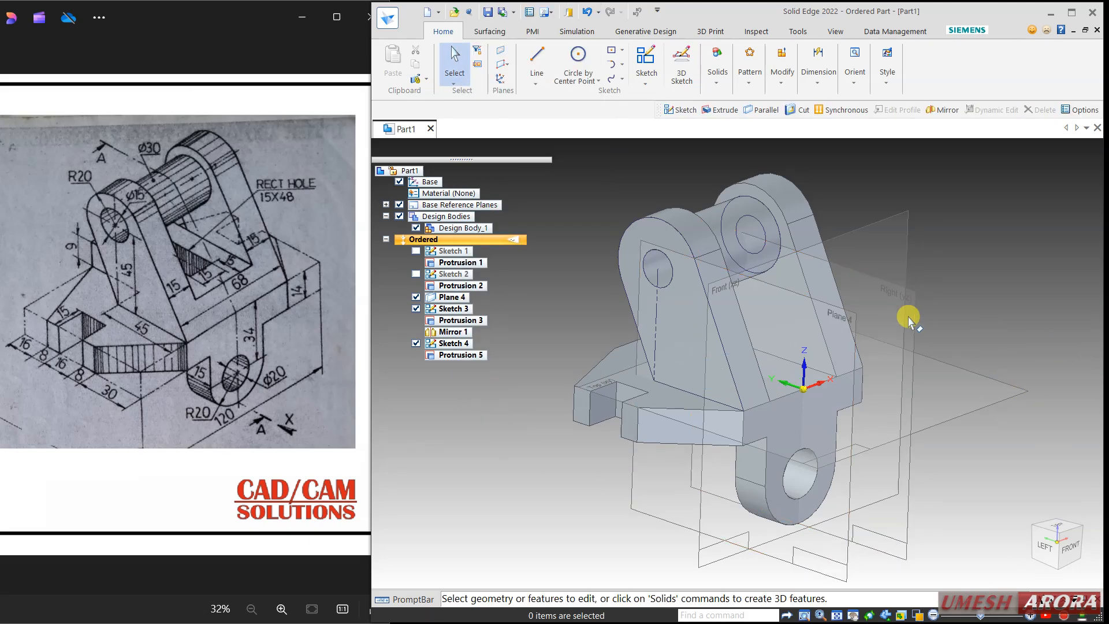
# Step: On the Right (yz) plane, sketch a closed four-line profile about 12 mm high from the origin along the base's top edge, following the lug's slanted edge
pyautogui.click(911, 299)
pyautogui.moveTo(967, 323); pyautogui.dragTo(982, 277, button='middle')
pyautogui.click(646, 63)
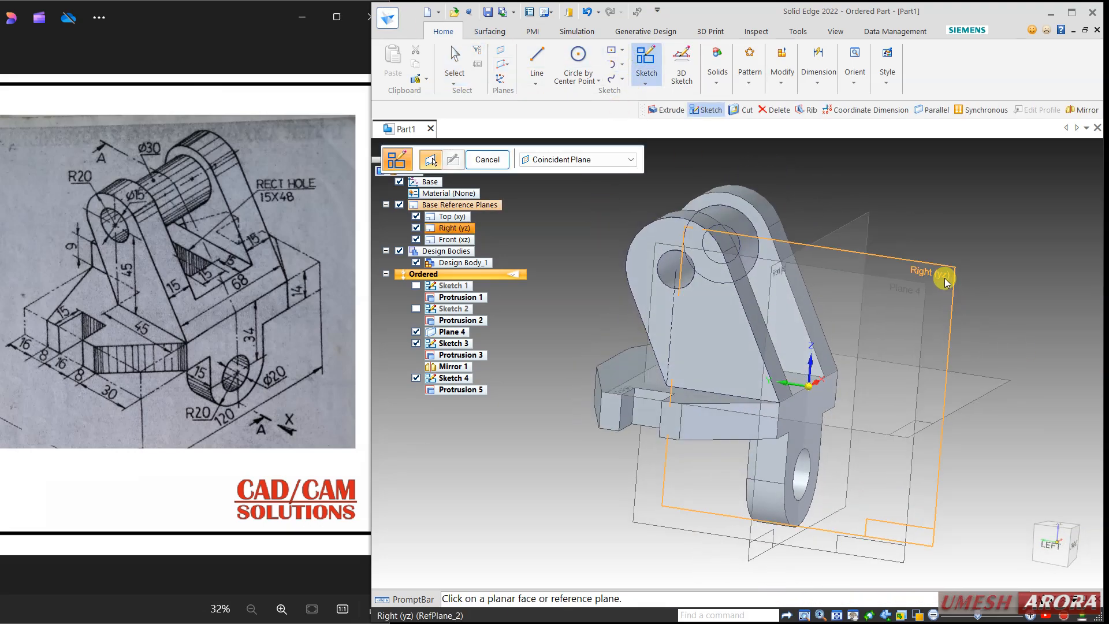
pyautogui.click(1012, 276)
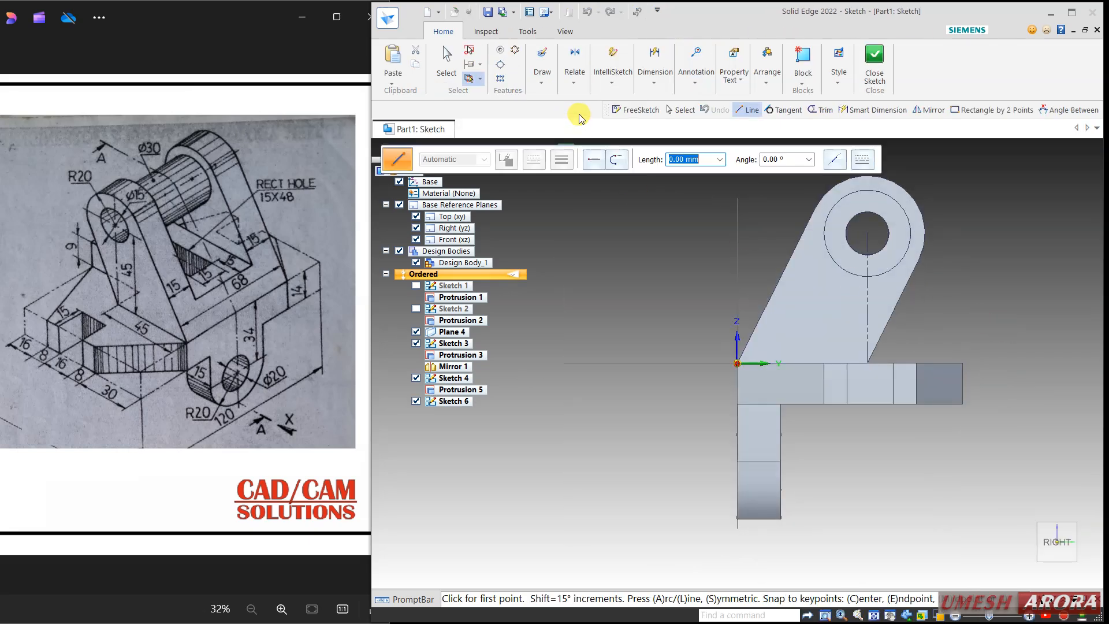
pyautogui.click(736, 363)
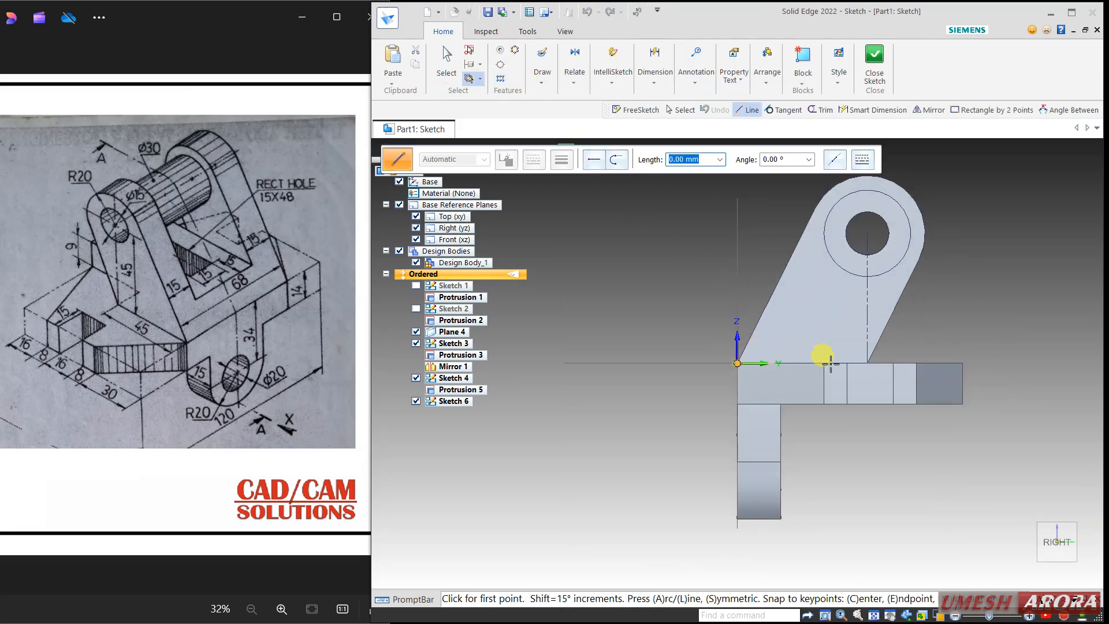
pyautogui.click(962, 363)
pyautogui.click(962, 328)
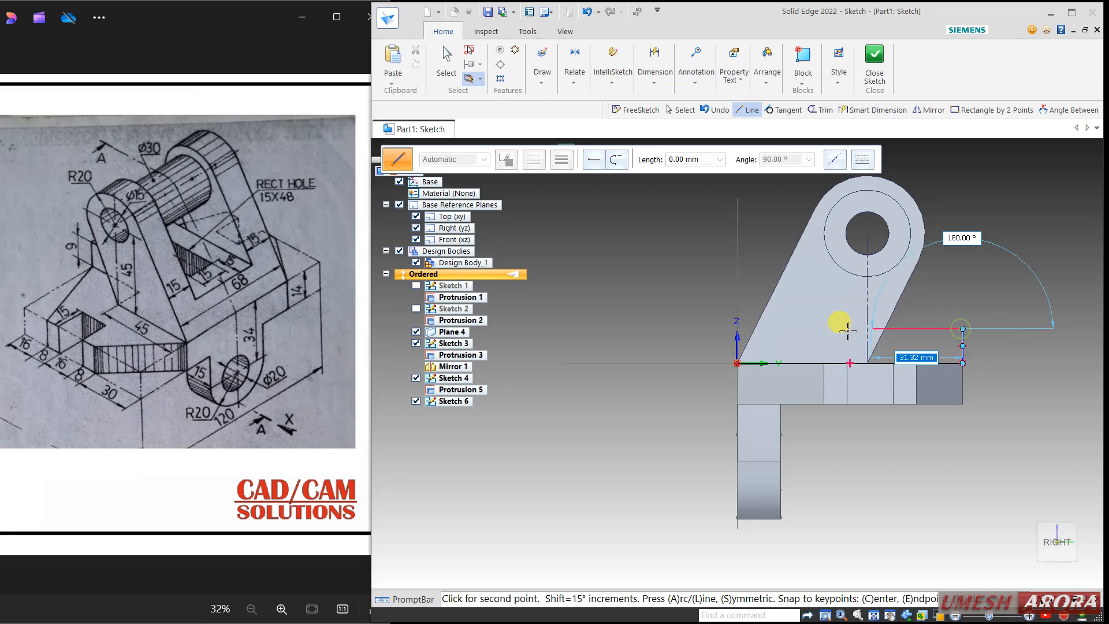
pyautogui.click(755, 329)
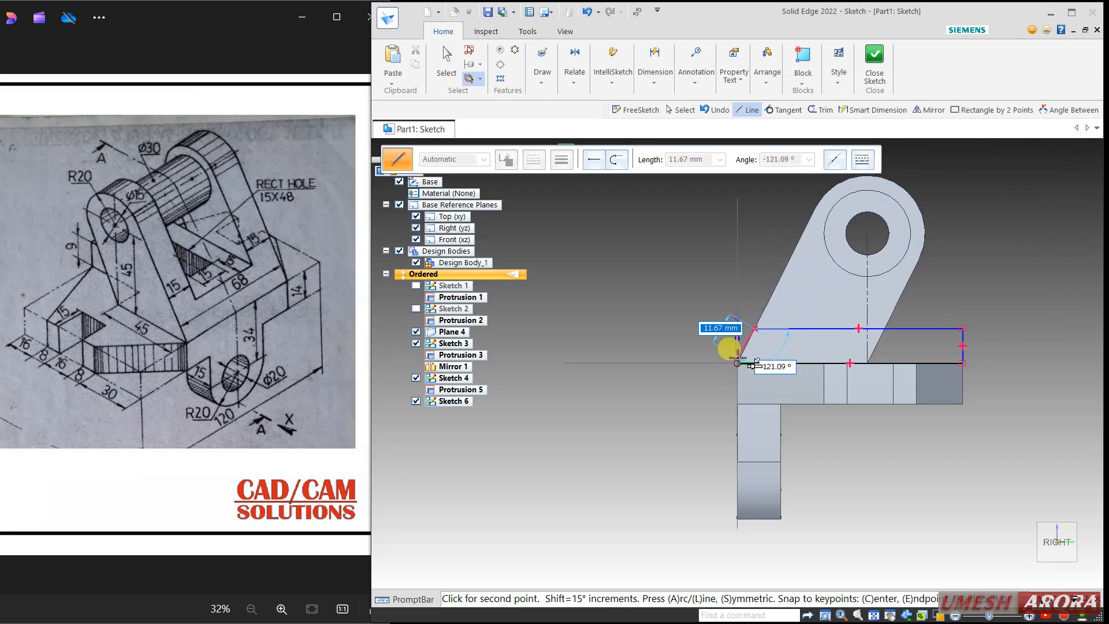
pyautogui.click(738, 363)
pyautogui.press('Escape')
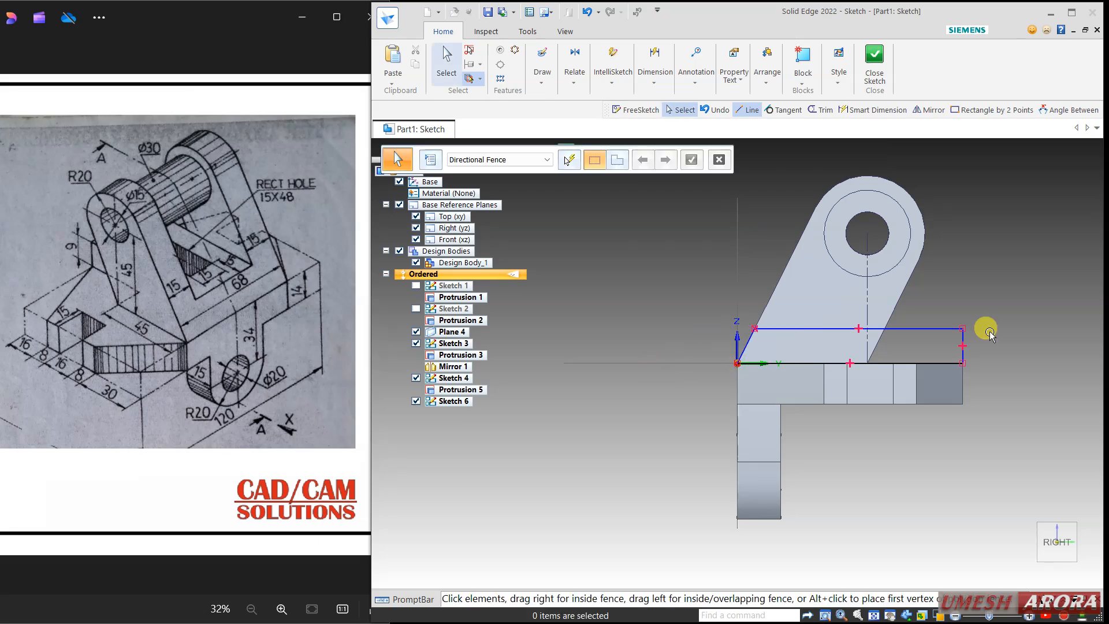
# Step: Dimension the profile's vertical end line at 9 mm and finish the sketch
pyautogui.scroll(3, 985, 327)
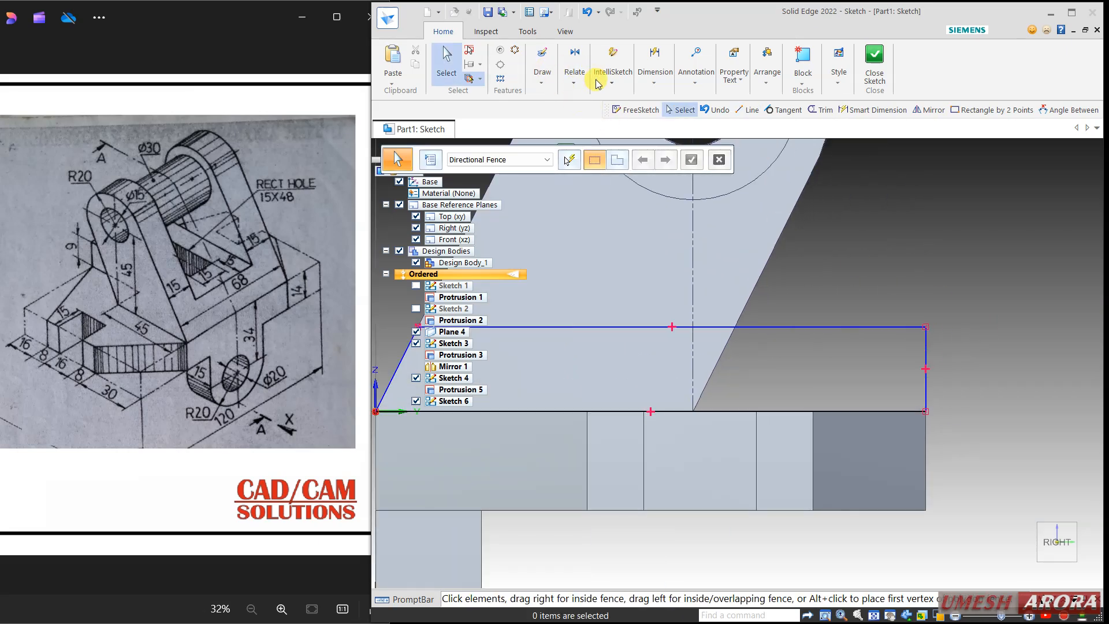
pyautogui.click(654, 75)
pyautogui.click(713, 113)
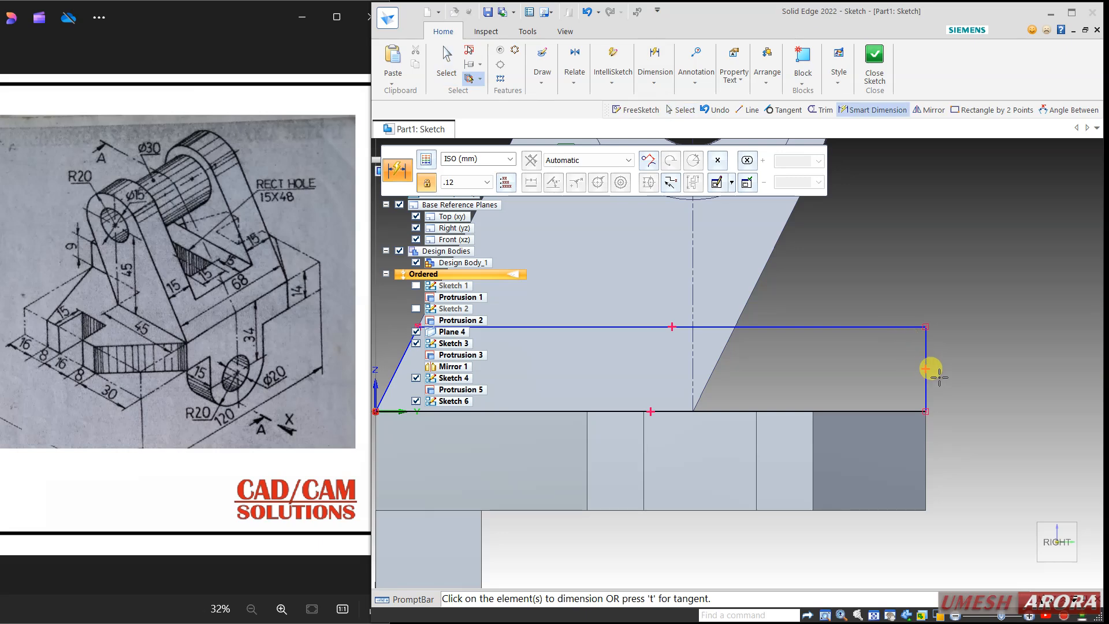
pyautogui.click(927, 353)
pyautogui.click(964, 361)
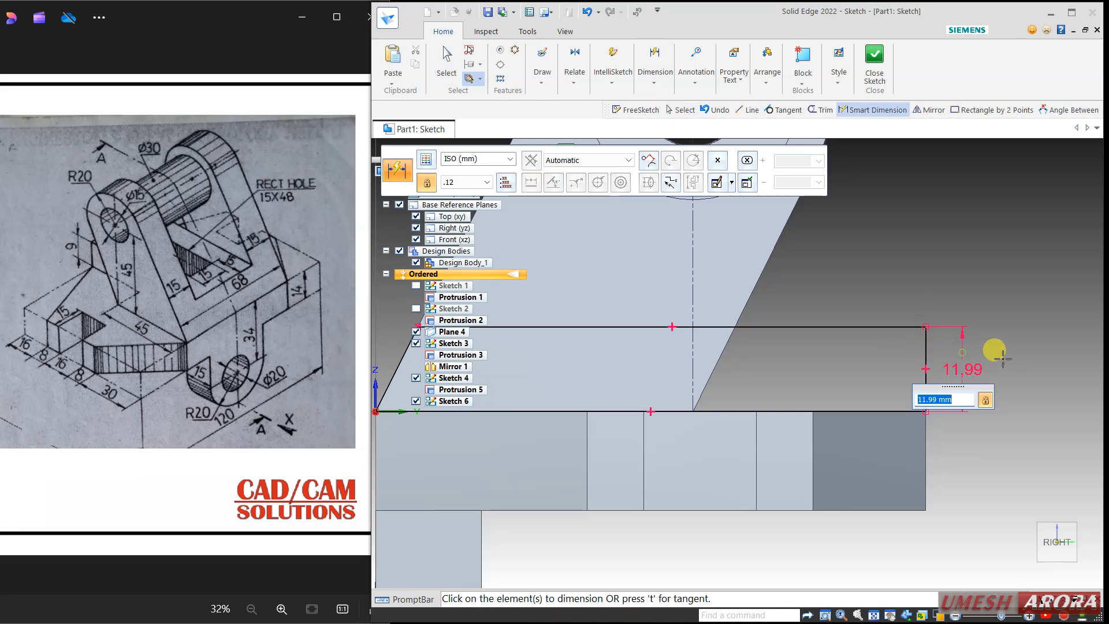
pyautogui.write('9')
pyautogui.press('Return')
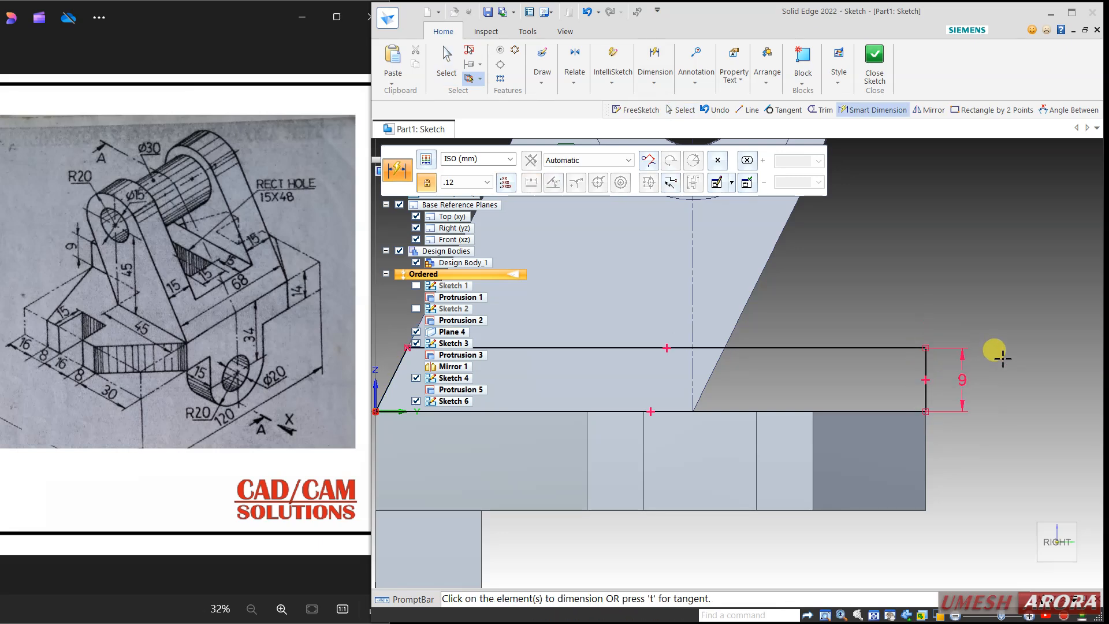
pyautogui.click(889, 67)
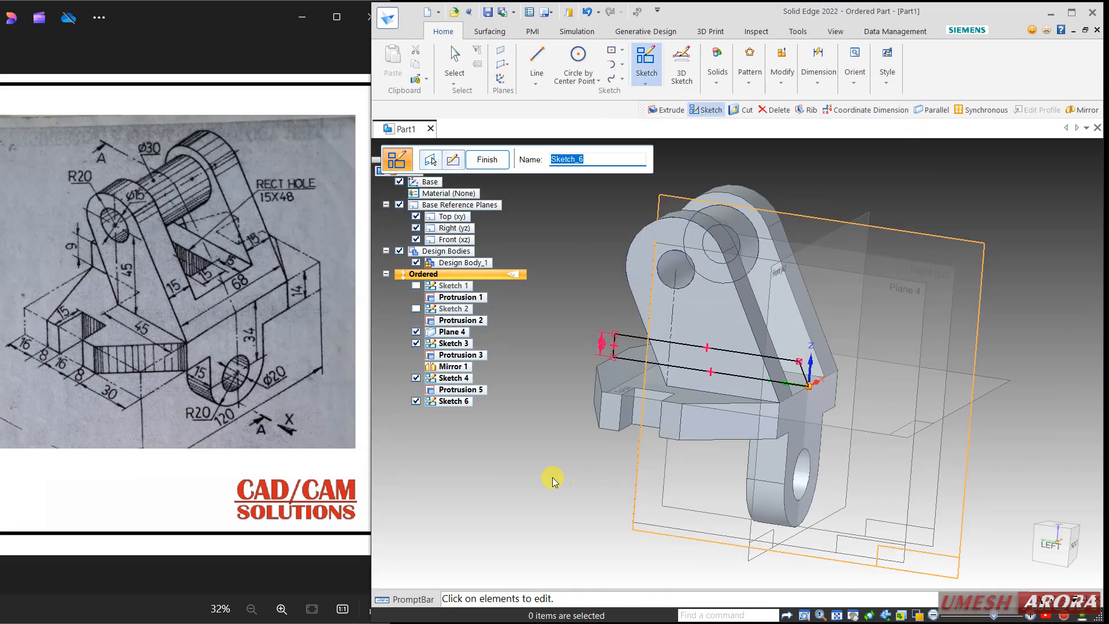
pyautogui.rightClick(551, 480)
# Step: Extrude the 9 mm high profile symmetrically to 38 mm so it fills the space between the two upright lugs
pyautogui.moveTo(550, 479); pyautogui.dragTo(532, 473, button='middle')
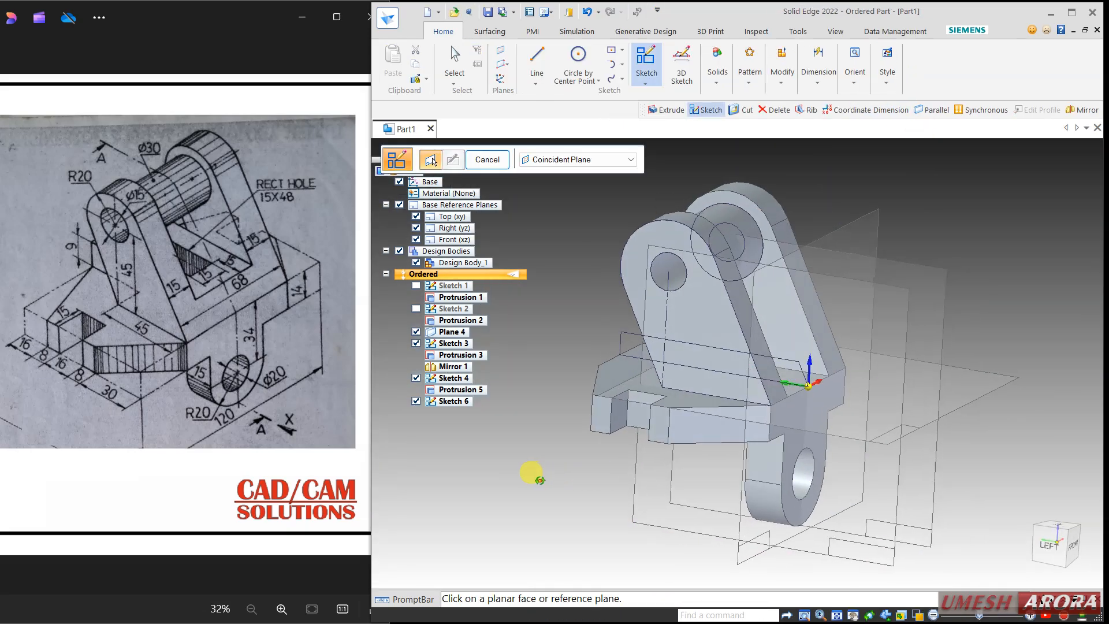
pyautogui.click(718, 75)
pyautogui.click(719, 115)
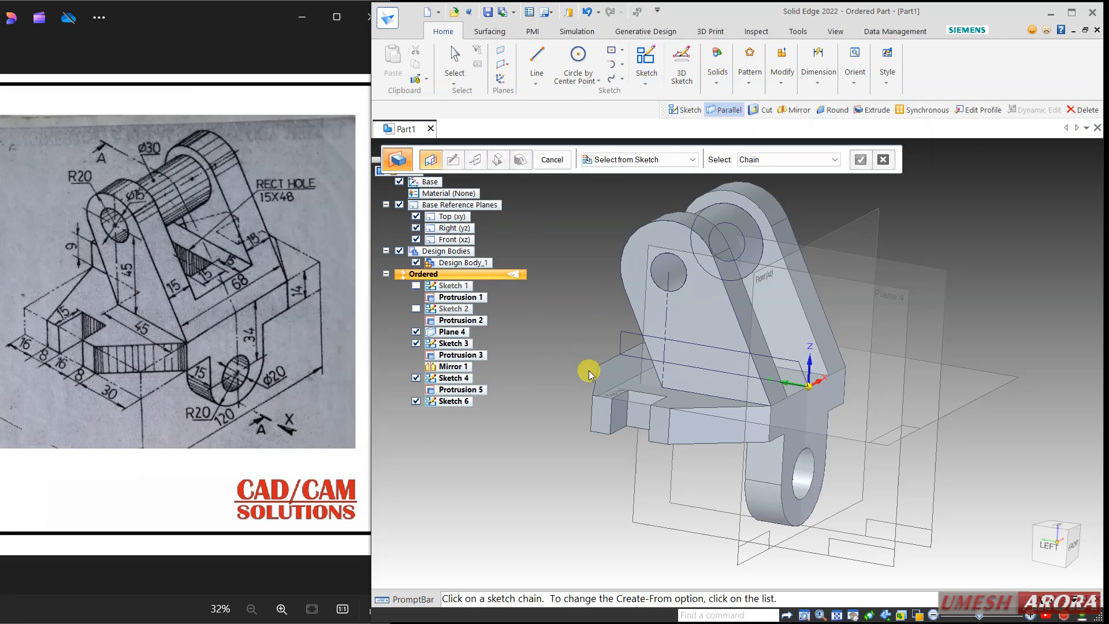
pyautogui.rightClick(590, 296)
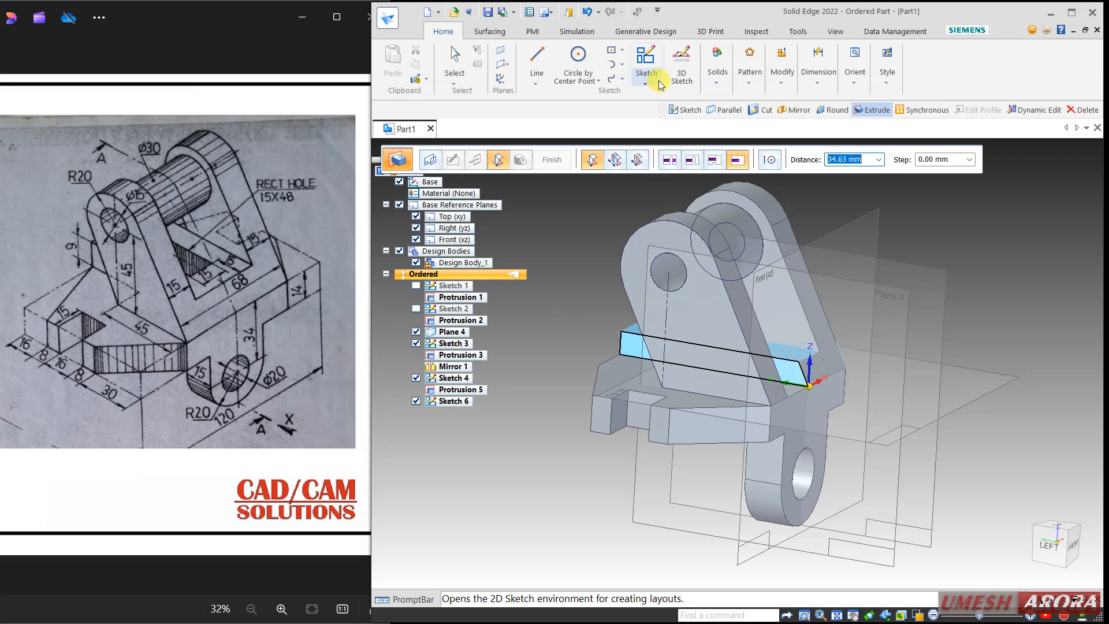
pyautogui.click(637, 159)
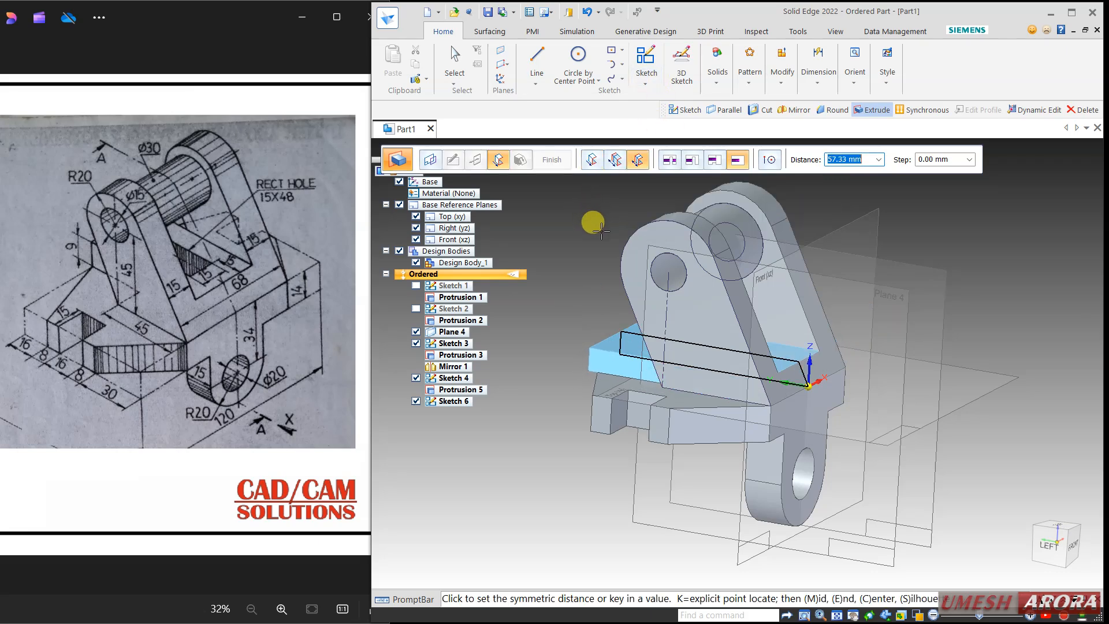
pyautogui.write('38')
pyautogui.press('Return')
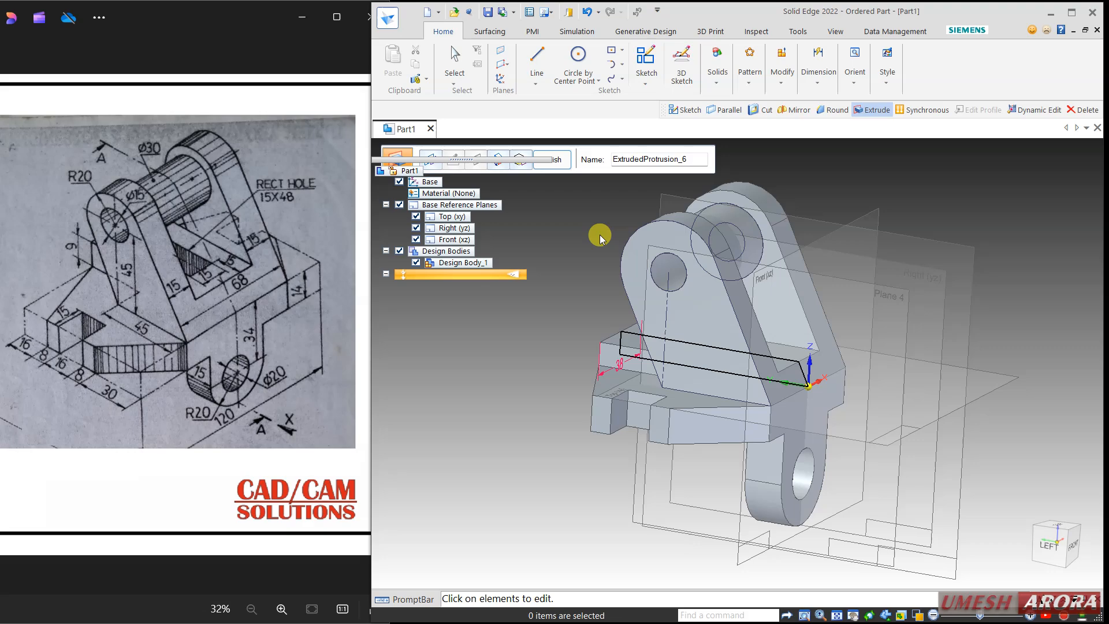
pyautogui.moveTo(611, 352); pyautogui.dragTo(681, 451, button='middle')
pyautogui.click(581, 518)
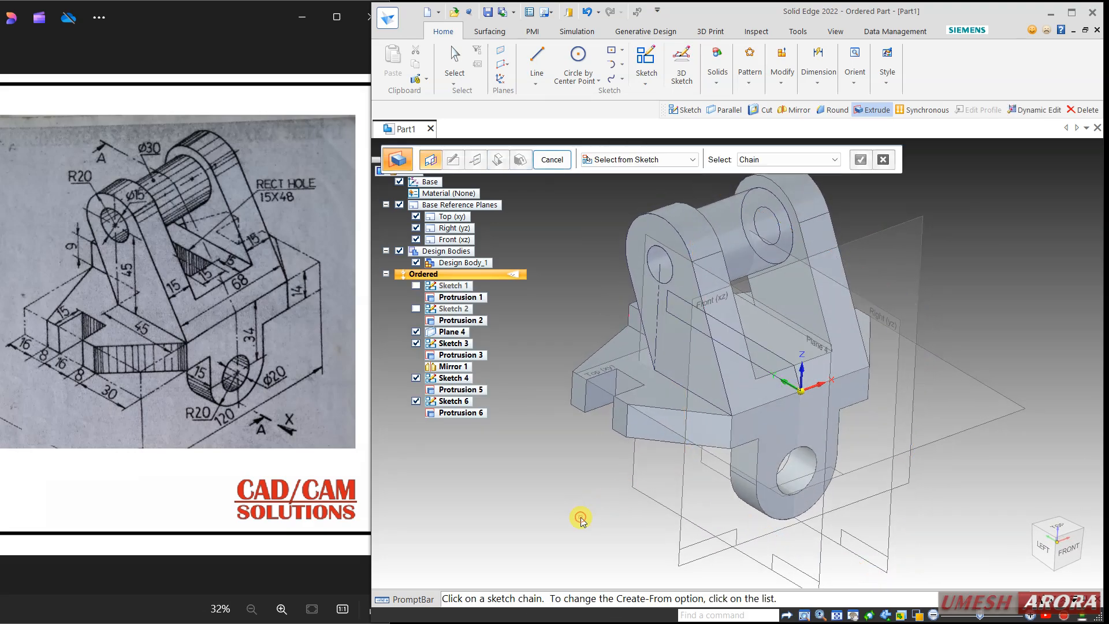
pyautogui.press('Escape')
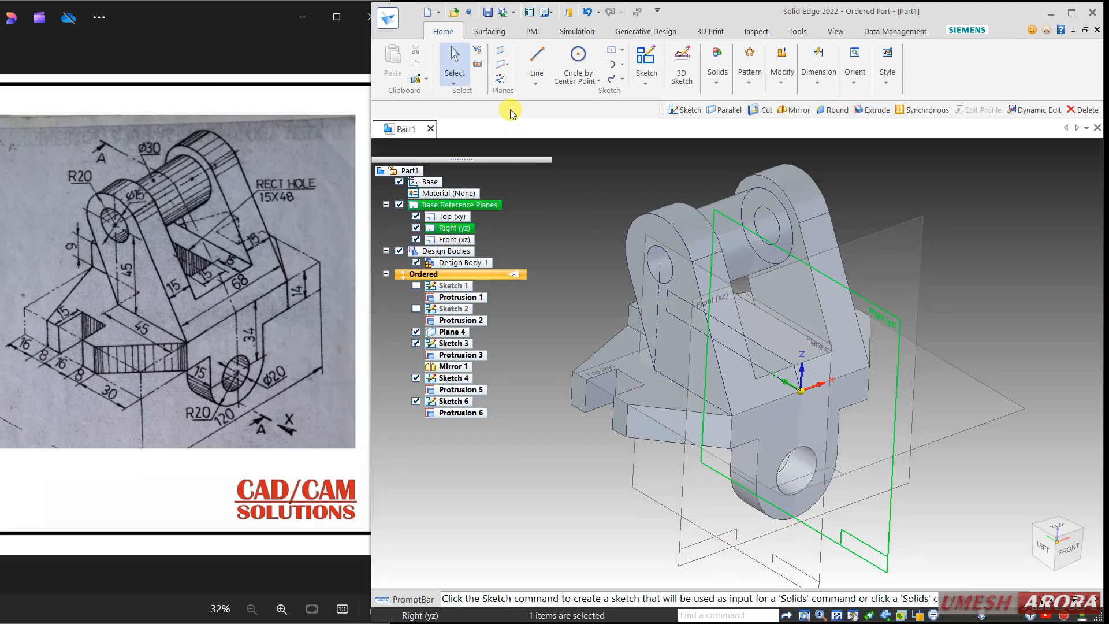
# Step: Start a sketch on the new block's top face and draw a two-point rectangle about 27 by 41 mm between the lugs
pyautogui.click(643, 59)
pyautogui.click(787, 337)
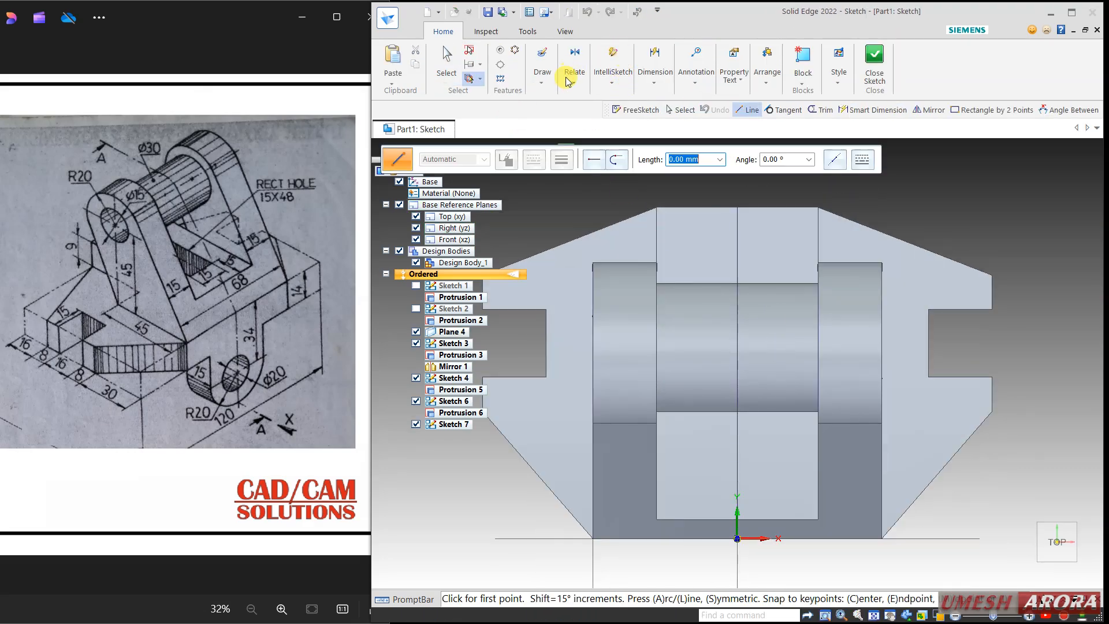
pyautogui.click(544, 78)
pyautogui.click(631, 105)
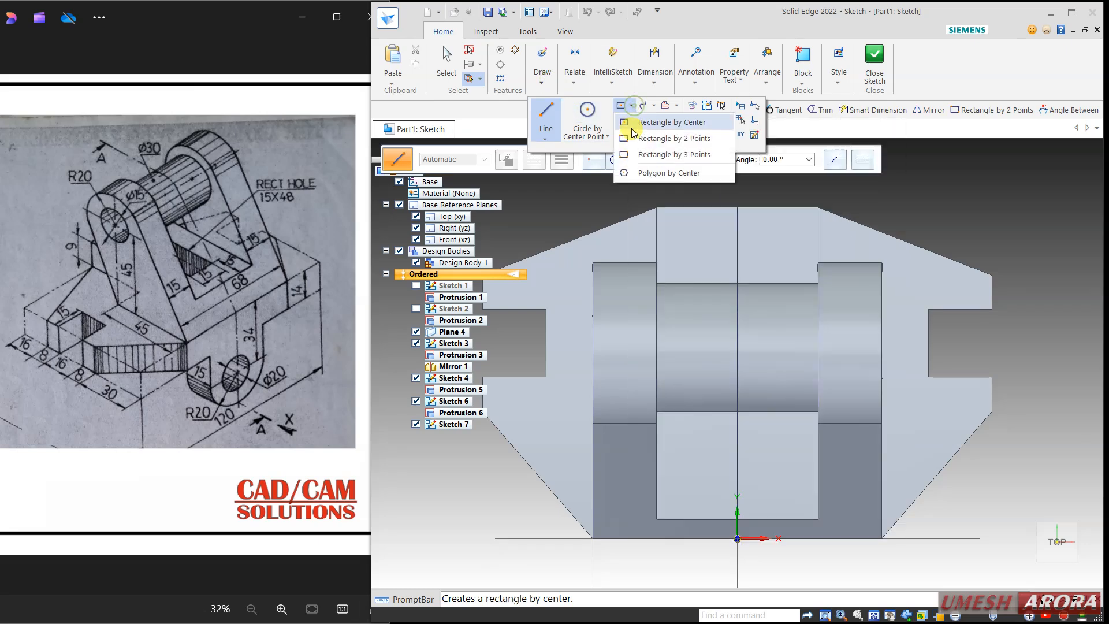
pyautogui.click(652, 124)
pyautogui.click(684, 266)
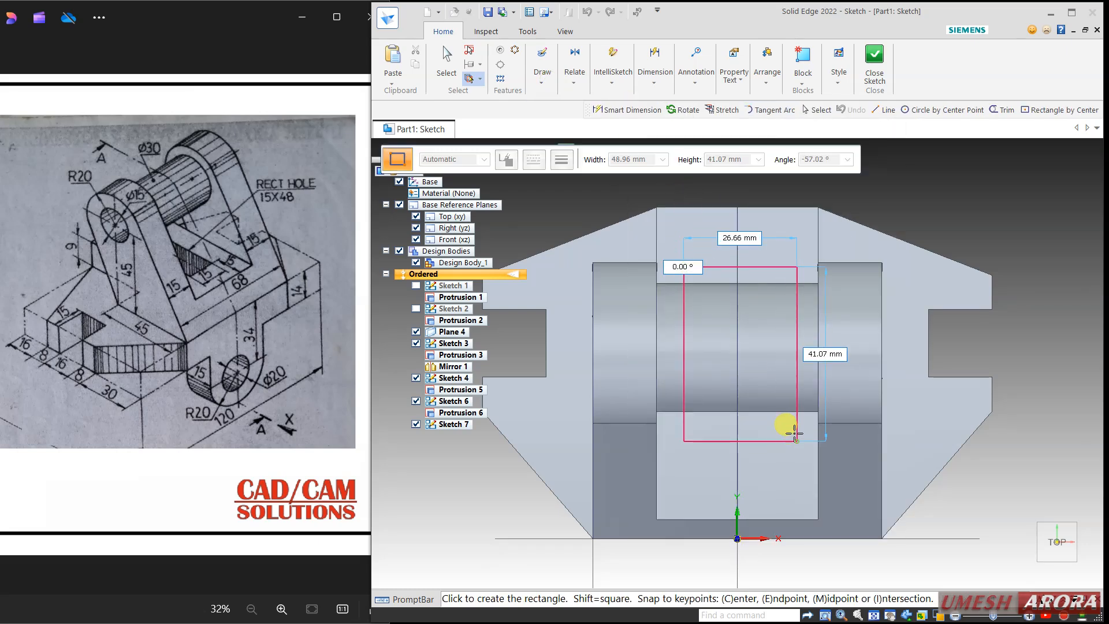
pyautogui.click(798, 440)
pyautogui.press('Escape')
# Step: Dimension the rectangle between the lugs to 15 mm wide and 48 mm long
pyautogui.click(666, 81)
pyautogui.click(668, 118)
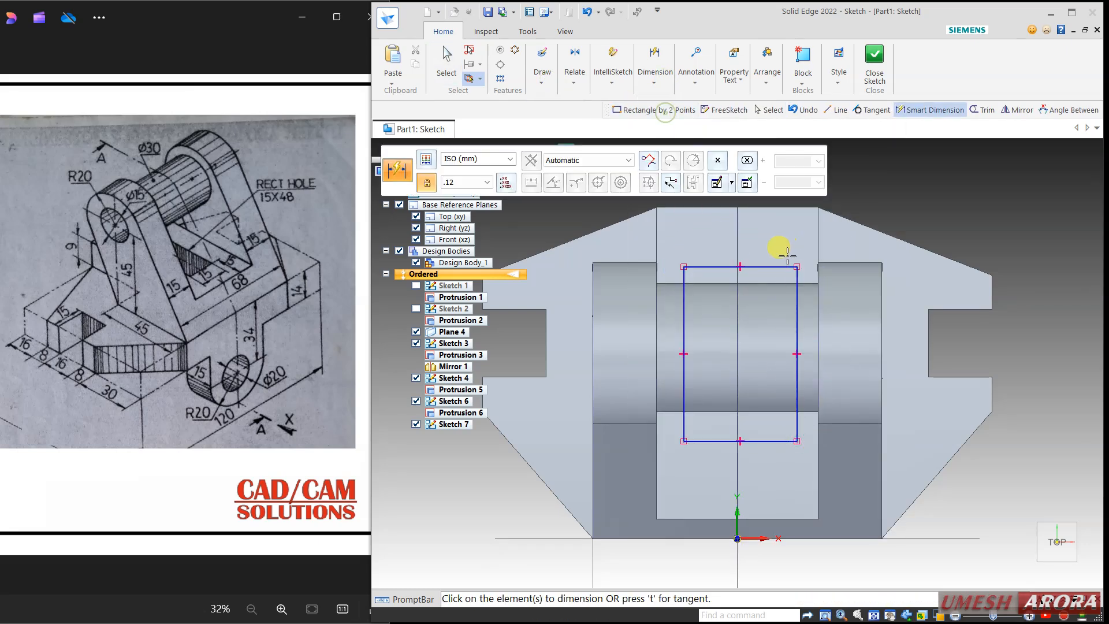
pyautogui.click(757, 267)
pyautogui.click(760, 239)
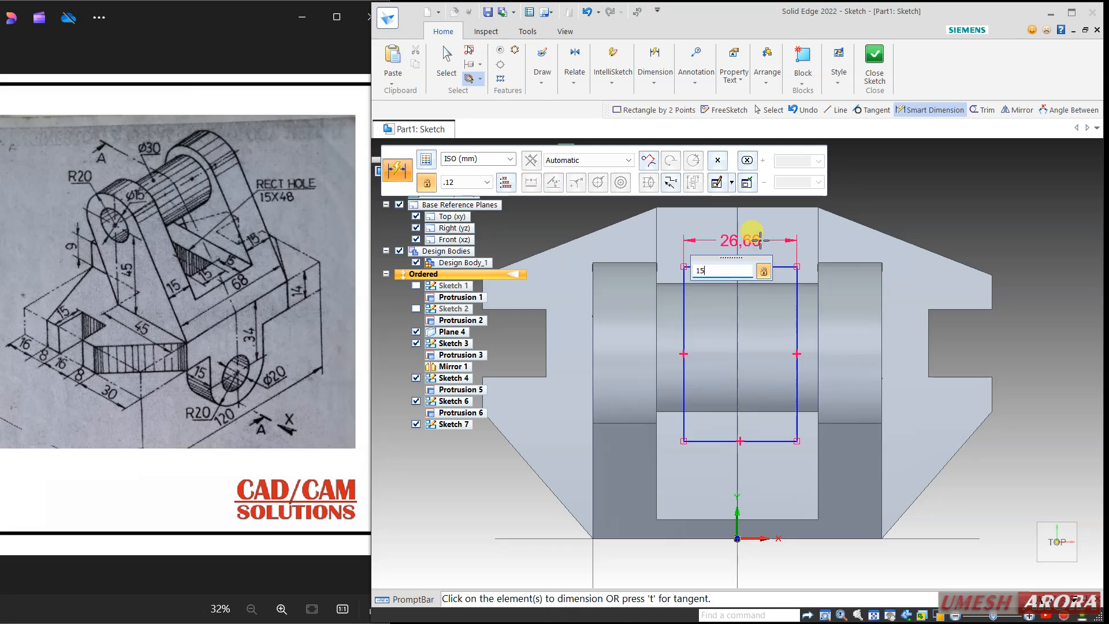
pyautogui.press('Return')
pyautogui.click(771, 321)
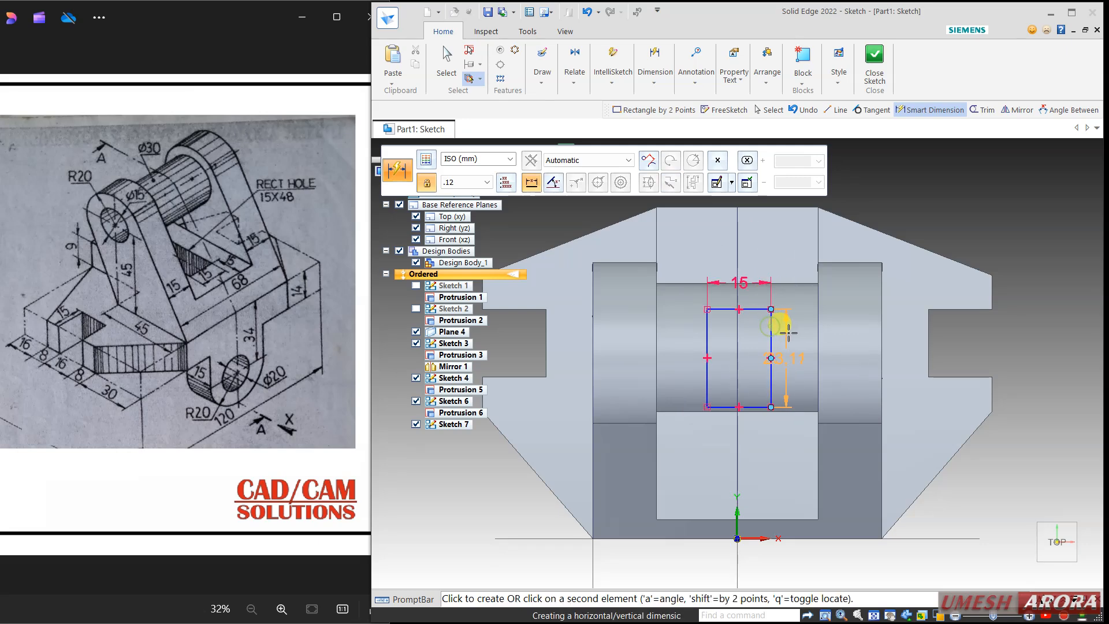
pyautogui.click(788, 333)
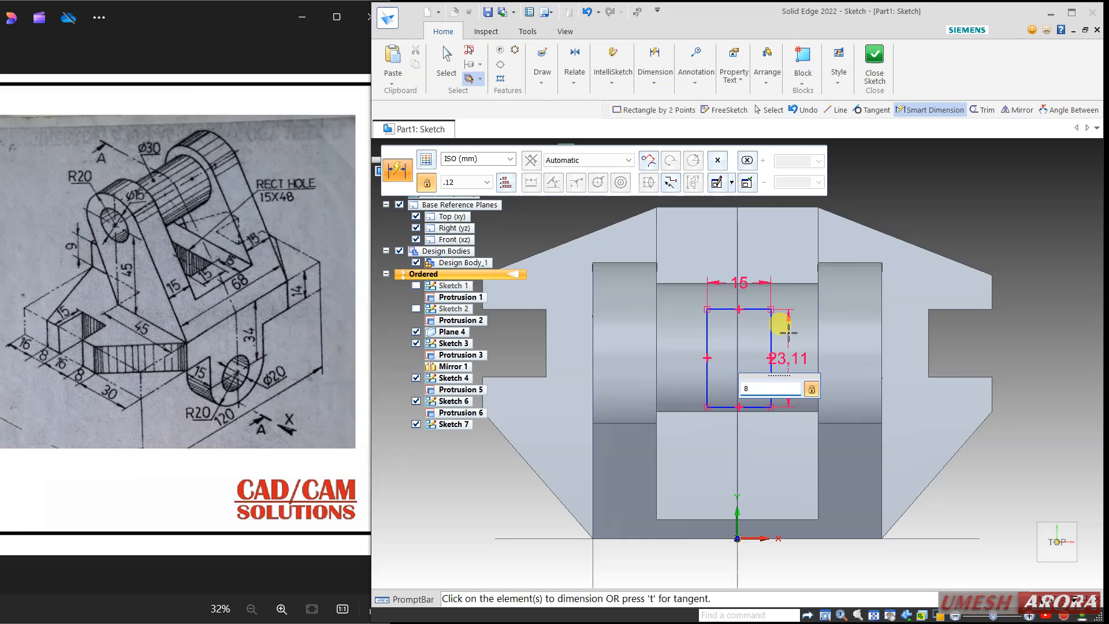
pyautogui.write('48')
pyautogui.press('Return')
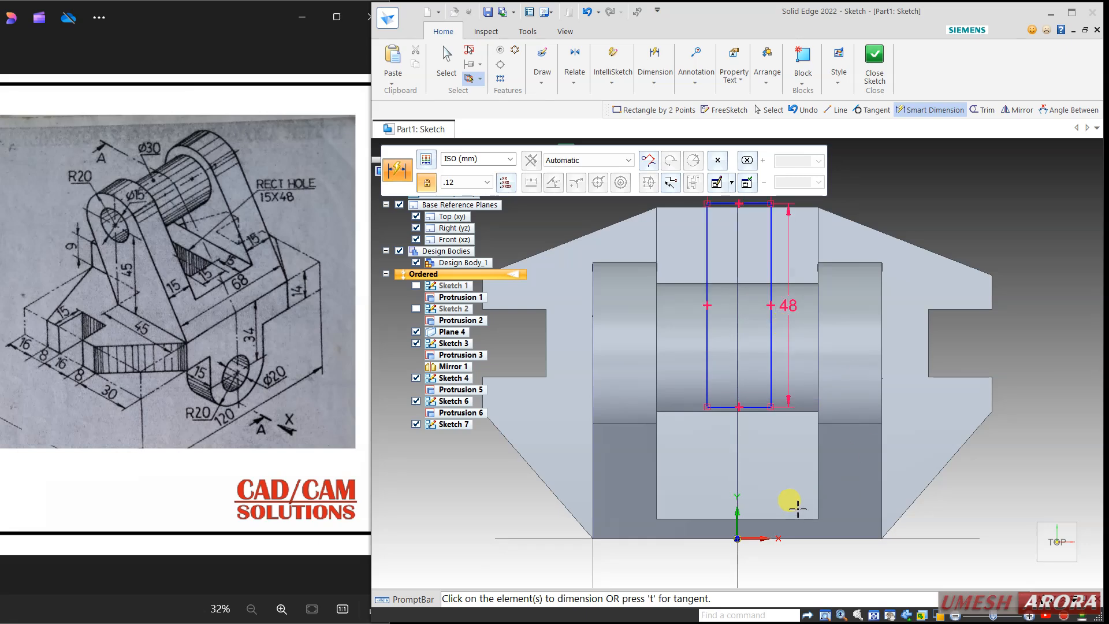
# Step: Dimension the rectangle's near short side 15 mm from the block's front edge
pyautogui.click(771, 519)
pyautogui.click(766, 408)
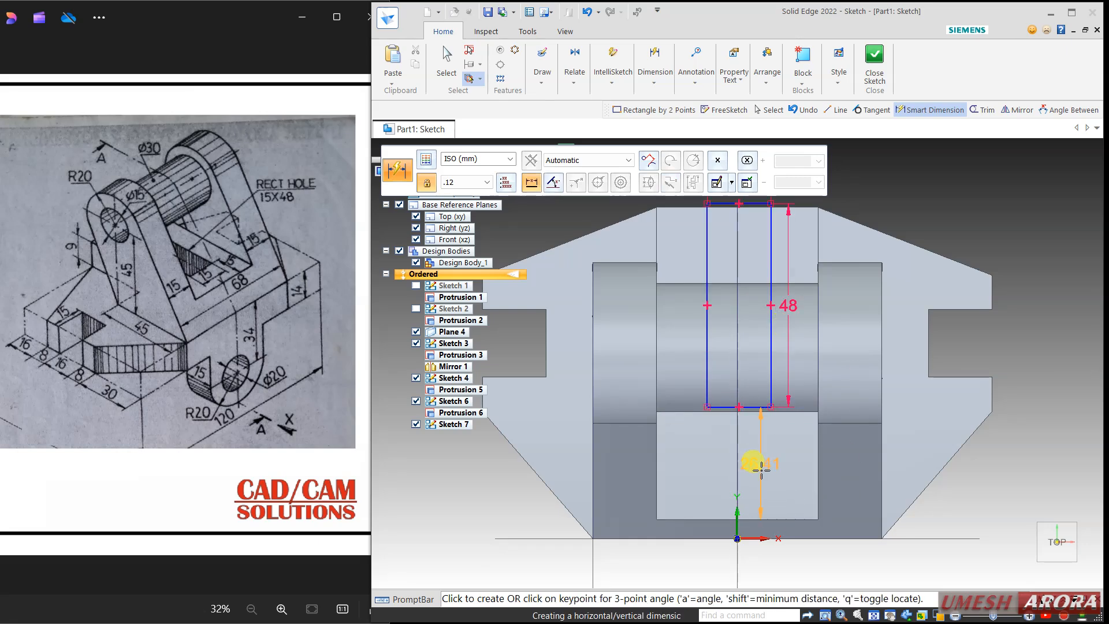
pyautogui.click(762, 469)
pyautogui.write('1')
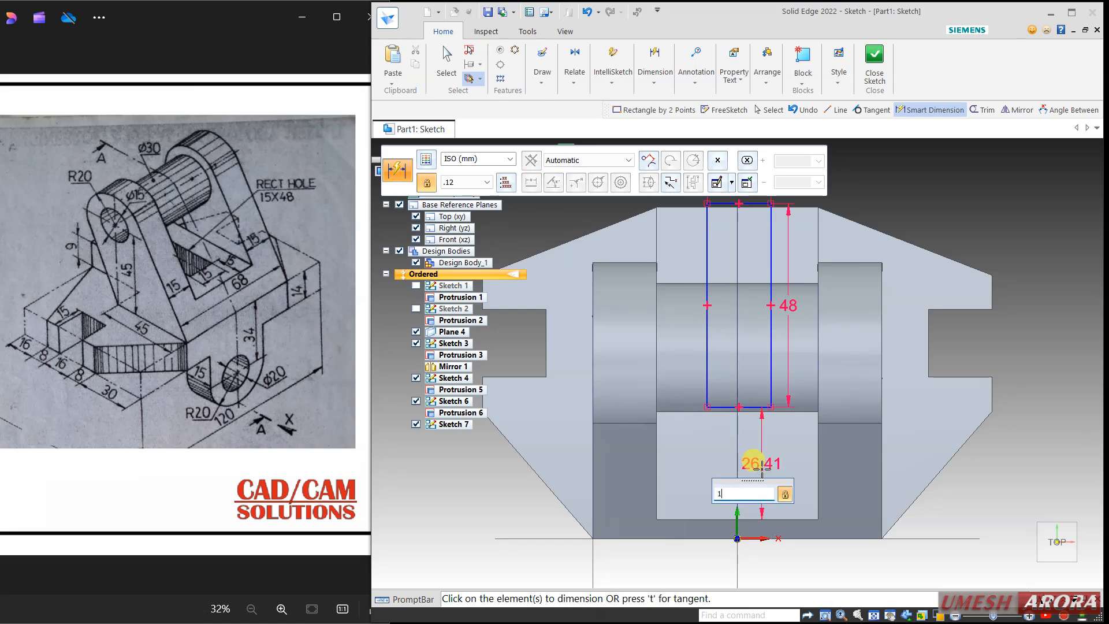
pyautogui.write('5')
pyautogui.press('Return')
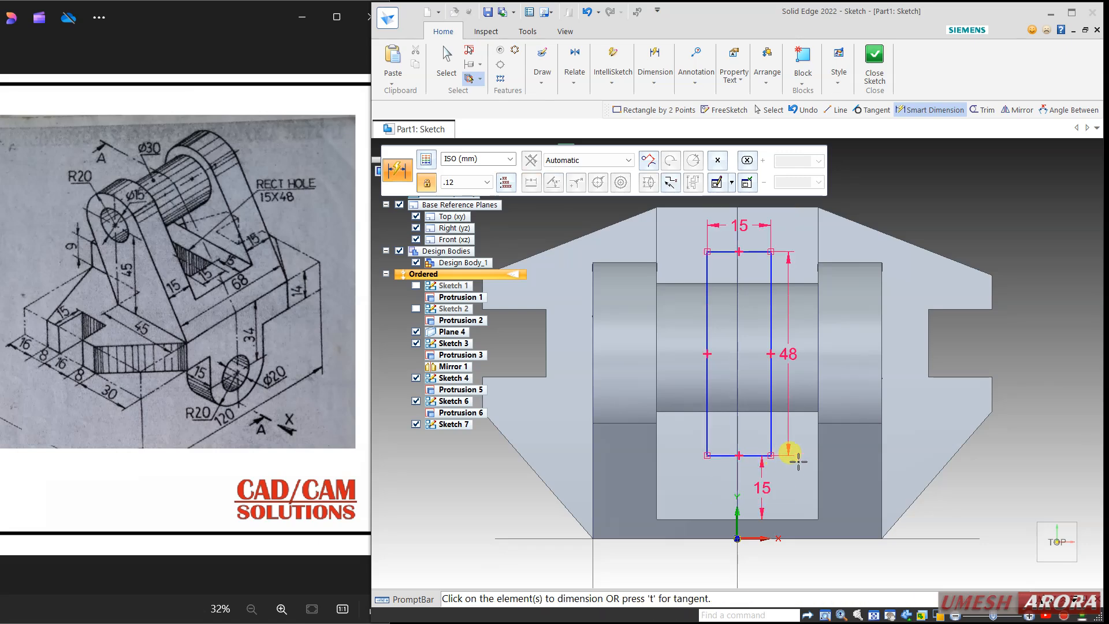
# Step: Center the rectangle by dimensioning its short side's midpoint 19 mm from the block's side edge, and finish the sketch
pyautogui.click(819, 478)
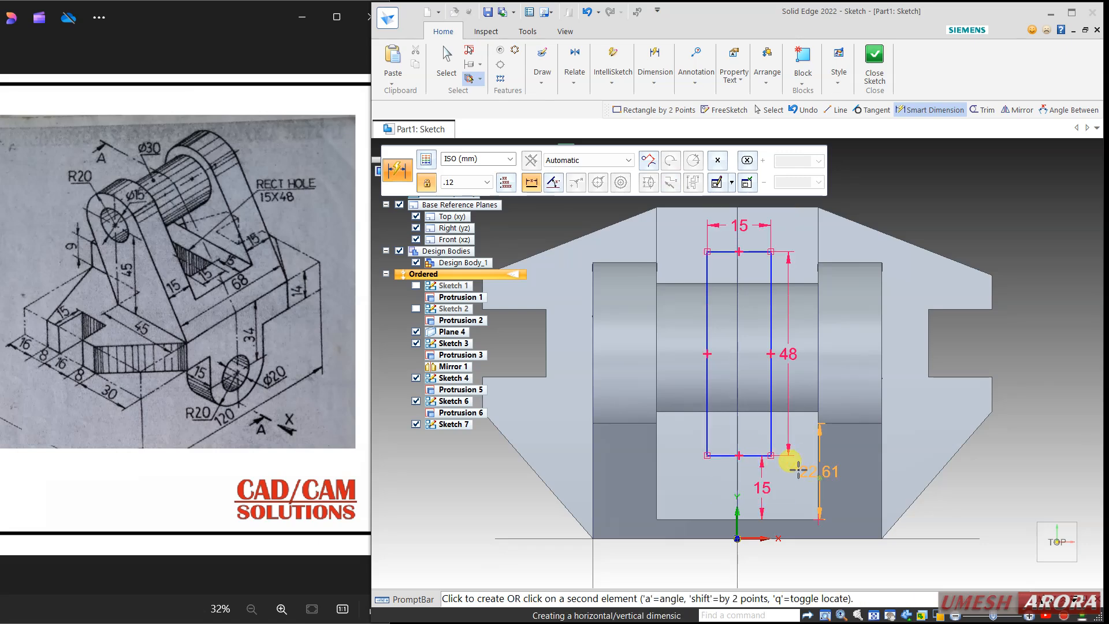
pyautogui.click(741, 456)
pyautogui.click(783, 488)
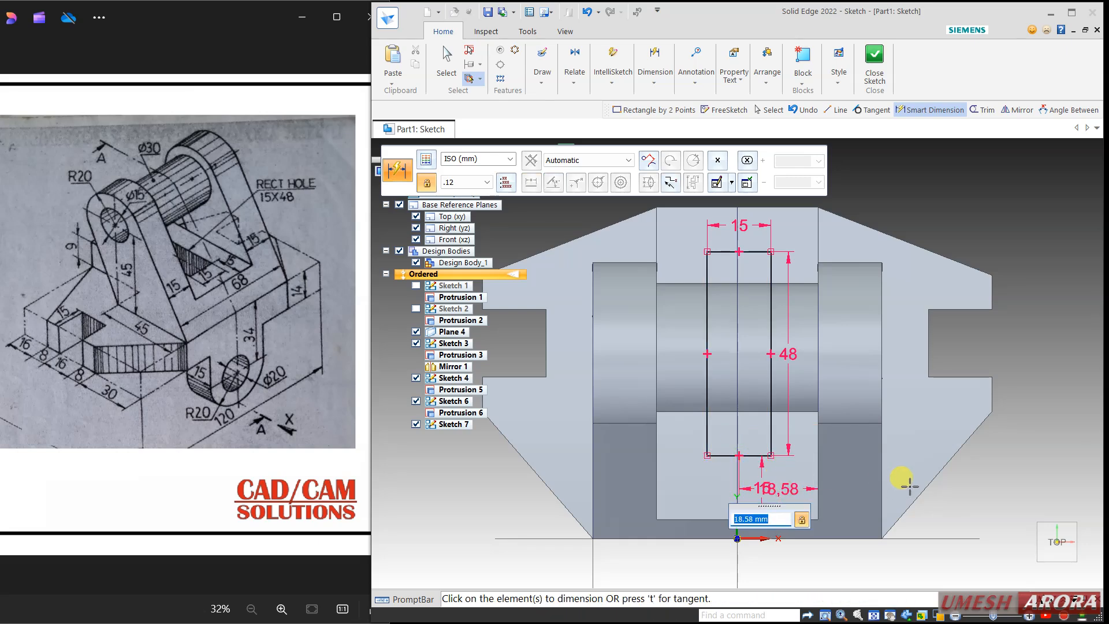
pyautogui.press('Return')
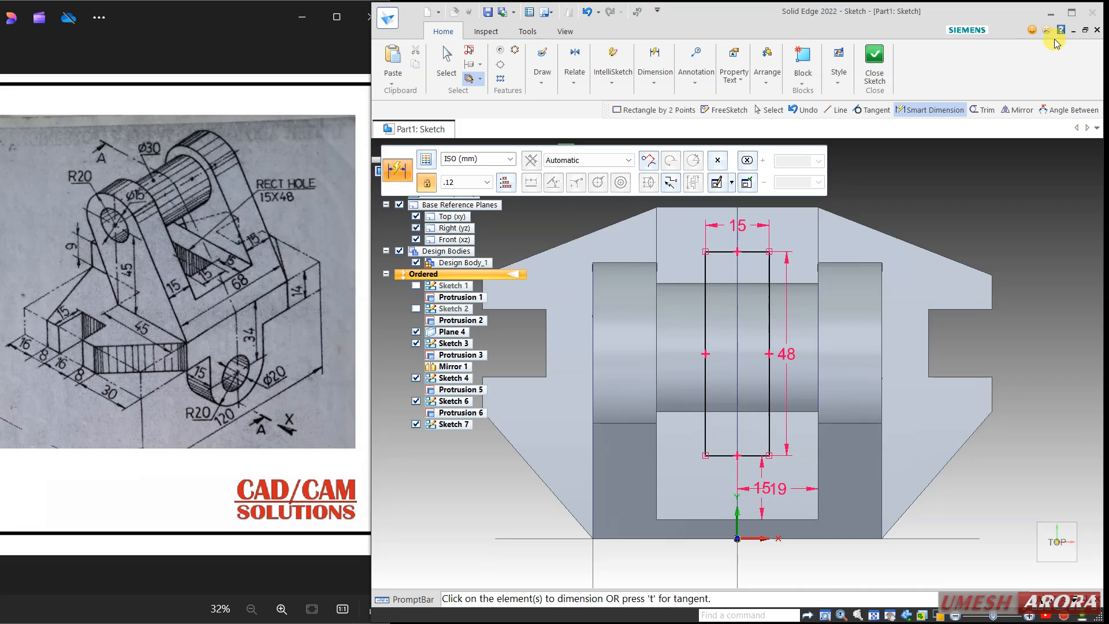
pyautogui.click(874, 55)
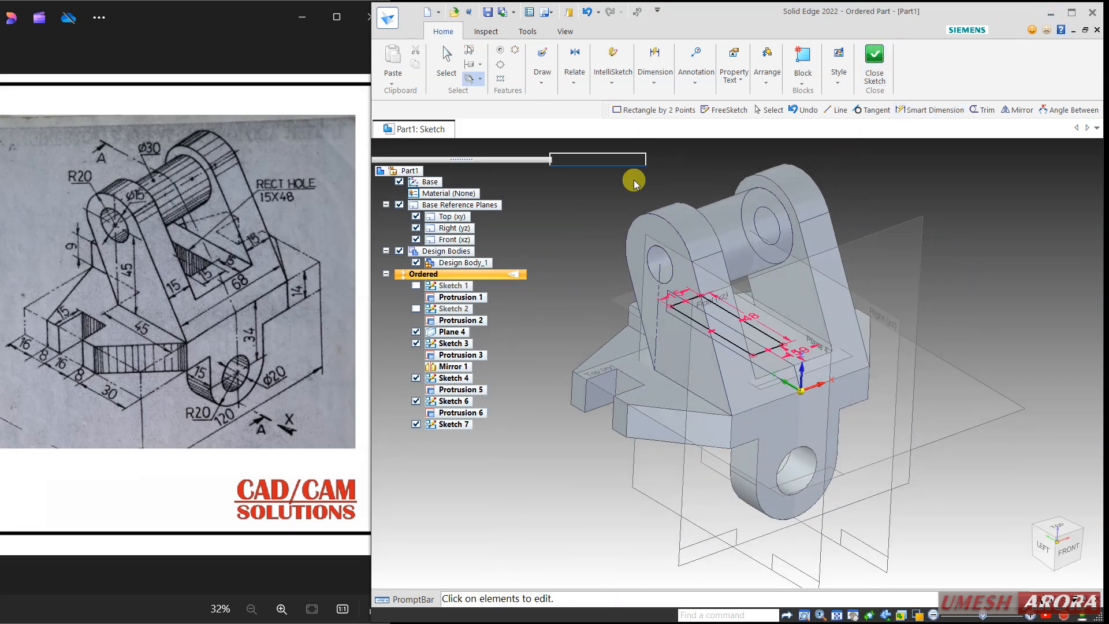
# Step: Cut the 15 x 48 mm rectangle down through the block between the lugs
pyautogui.click(704, 112)
pyautogui.click(722, 86)
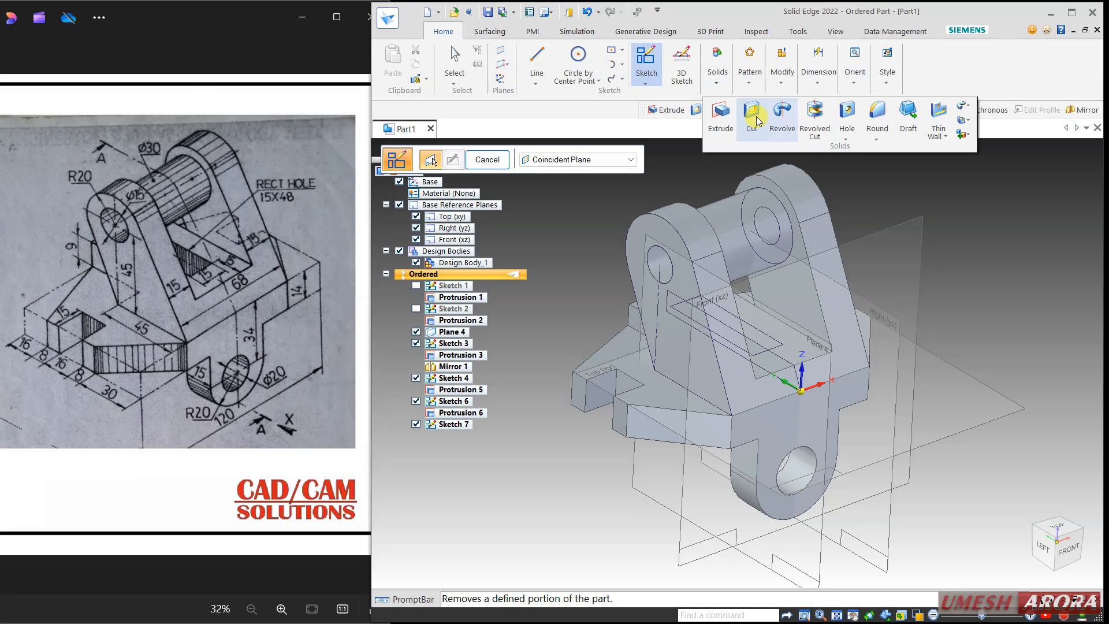
pyautogui.click(748, 118)
pyautogui.click(773, 343)
pyautogui.click(772, 341)
pyautogui.rightClick(772, 340)
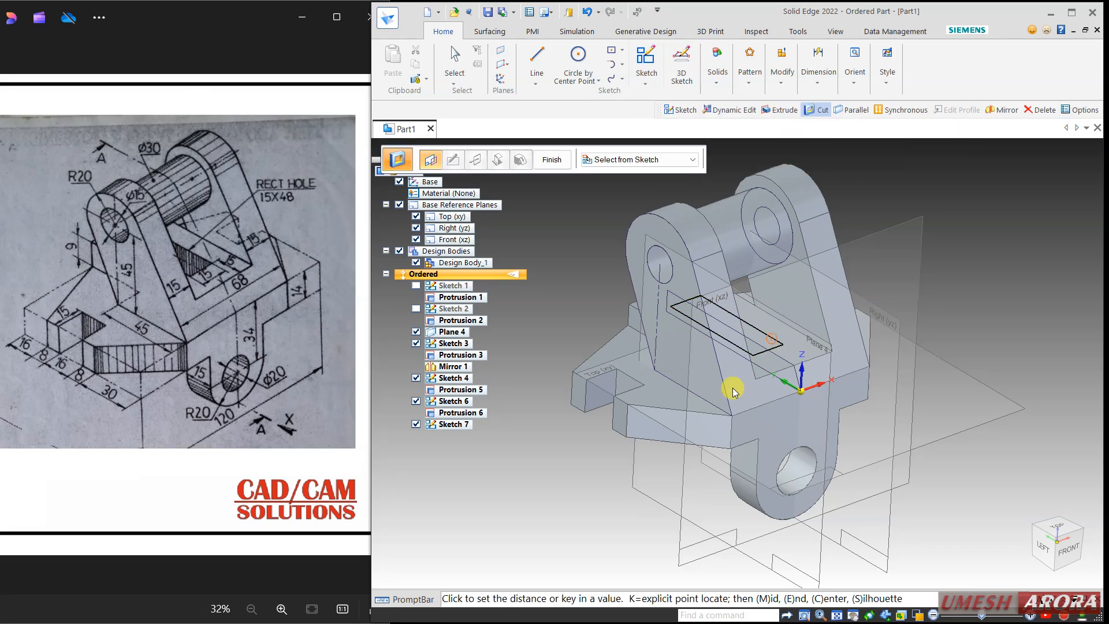
pyautogui.click(563, 492)
pyautogui.rightClick(563, 492)
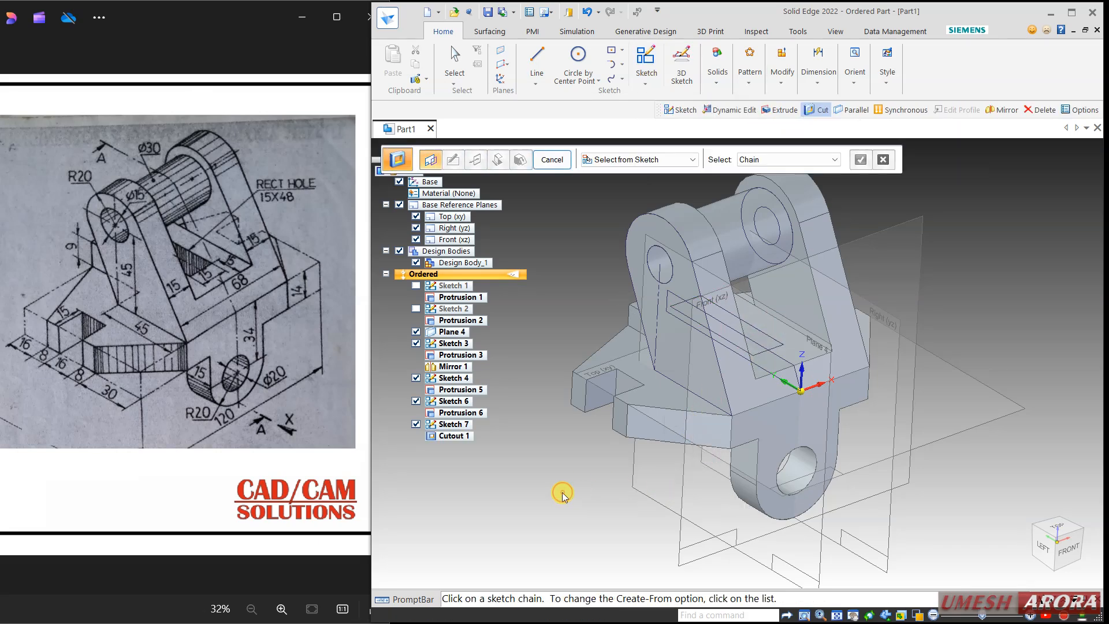
# Step: Hide Sketches 3, 4, 6 and 7, Plane 4 and the base reference planes so only the solid bracket is displayed
pyautogui.moveTo(563, 480)
pyautogui.mouseDown(button='middle')
pyautogui.moveTo(627, 304)
pyautogui.moveTo(624, 252)
pyautogui.moveTo(617, 357)
pyautogui.moveTo(560, 458)
pyautogui.moveTo(534, 539)
pyautogui.moveTo(542, 488)
pyautogui.mouseUp(button='middle')
pyautogui.click(416, 424)
pyautogui.click(416, 401)
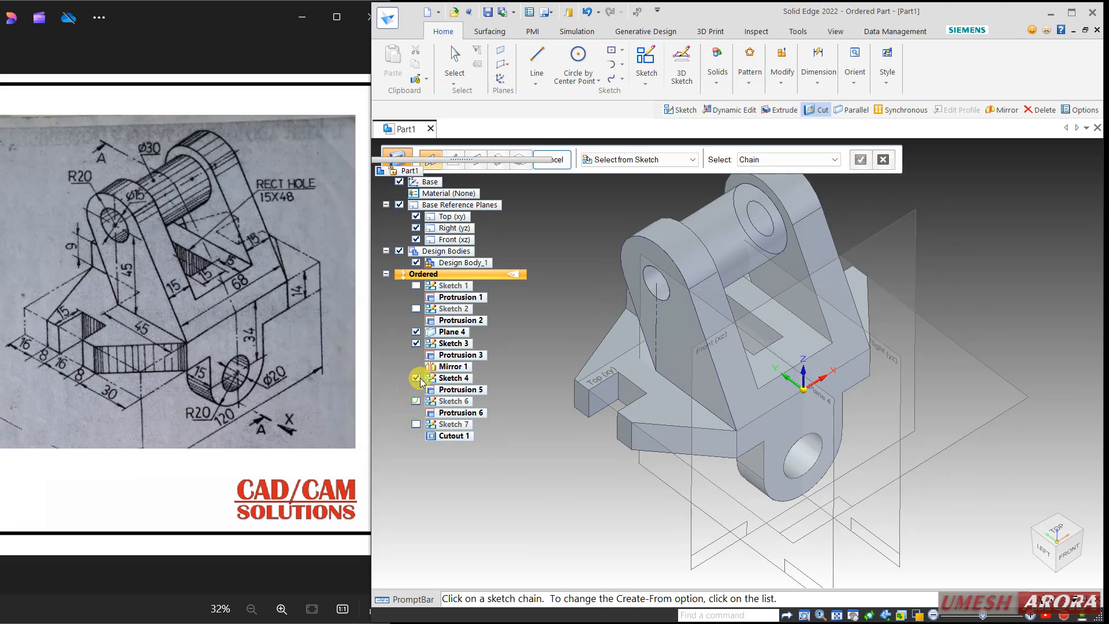
pyautogui.click(416, 378)
pyautogui.click(416, 332)
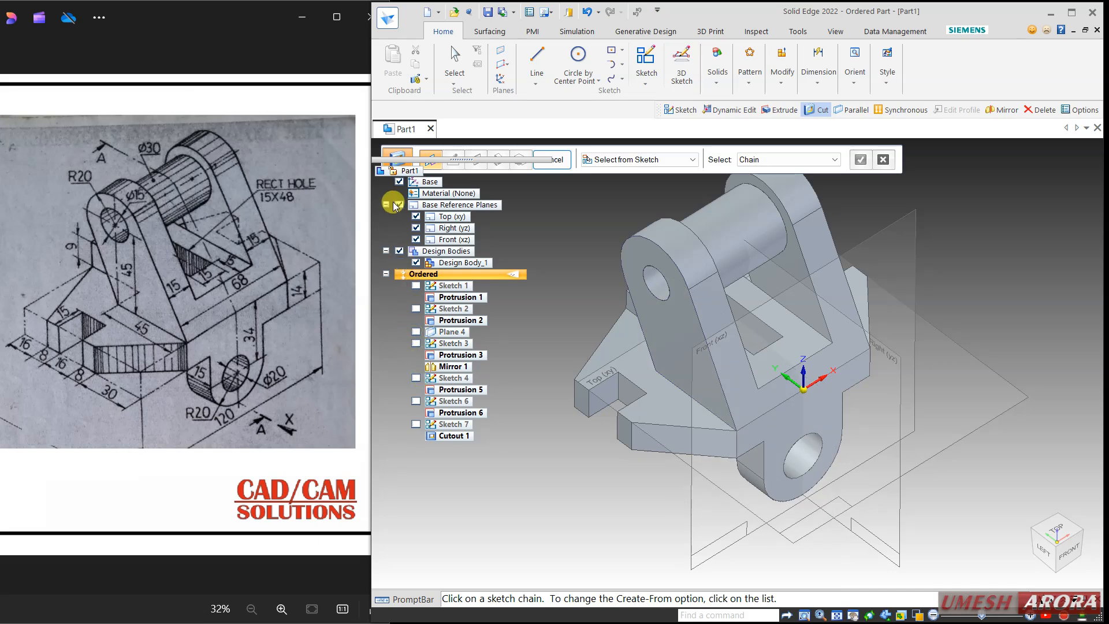
pyautogui.click(399, 204)
# Step: Display the finished bracket on a white background with a floor shadow for inspection
pyautogui.moveTo(632, 416); pyautogui.dragTo(616, 374, button='middle')
pyautogui.scroll(-2, 791, 476)
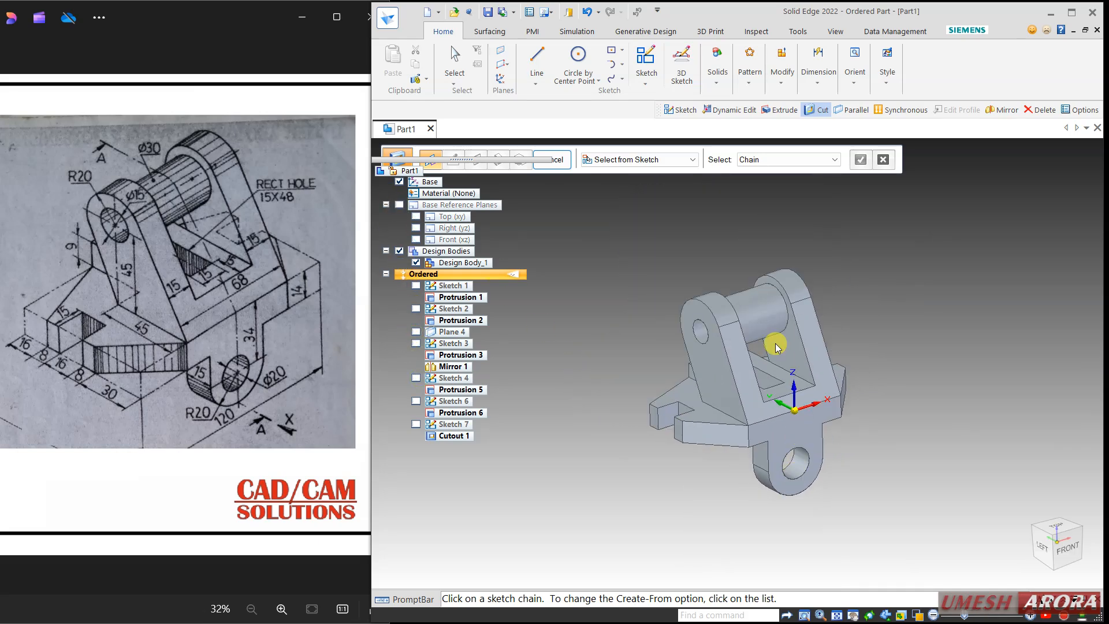
pyautogui.scroll(2, 776, 344)
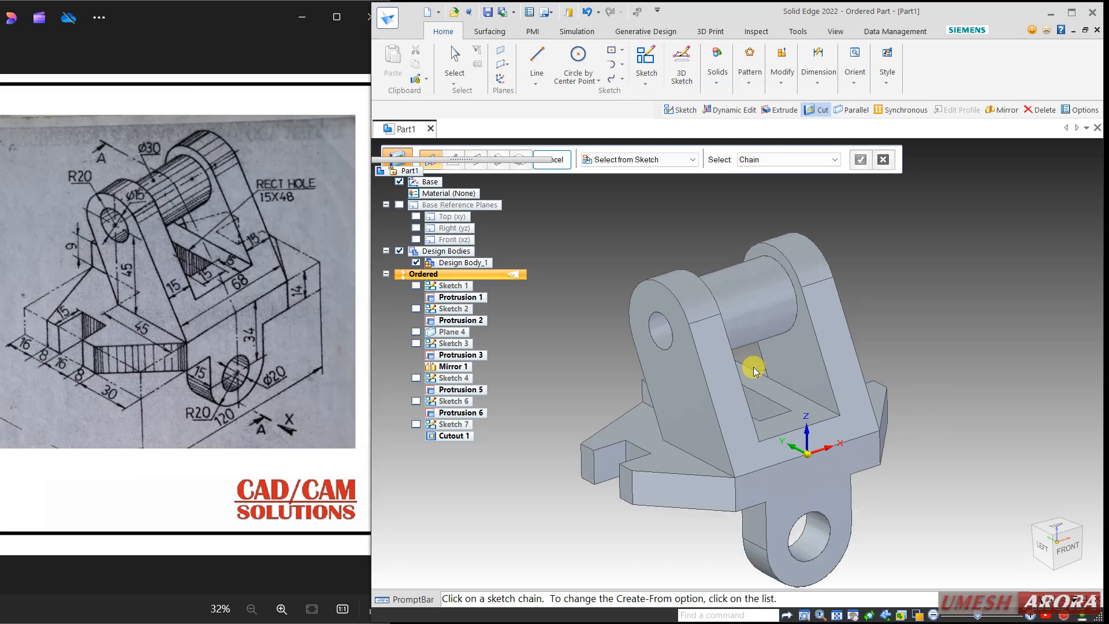
pyautogui.moveTo(751, 366); pyautogui.dragTo(756, 368, button='middle')
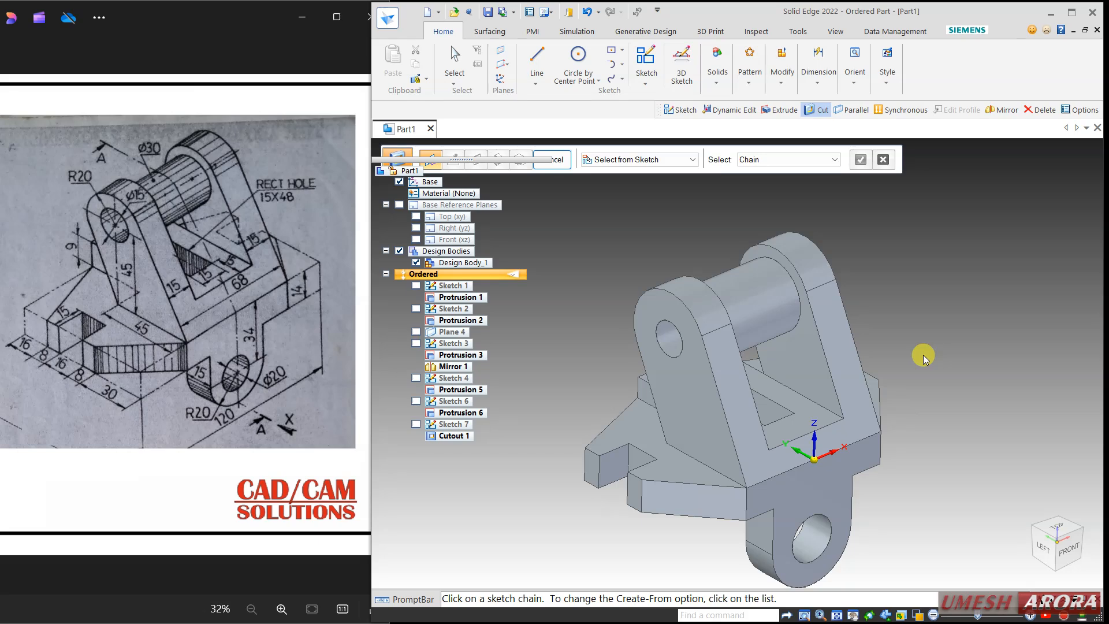
pyautogui.click(836, 32)
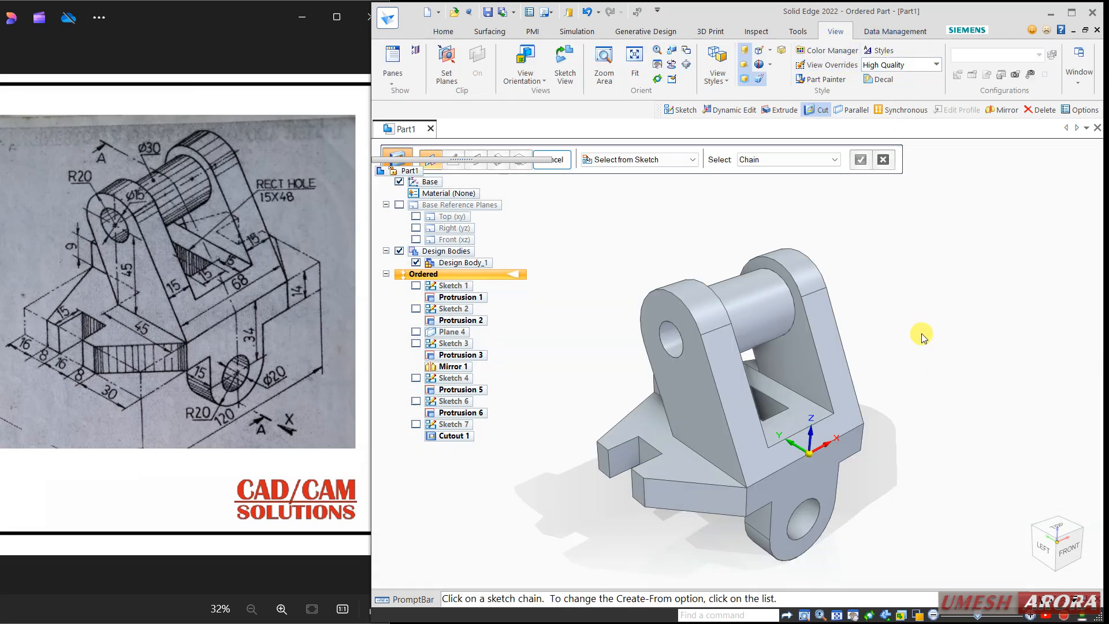
pyautogui.scroll(4, 761, 572)
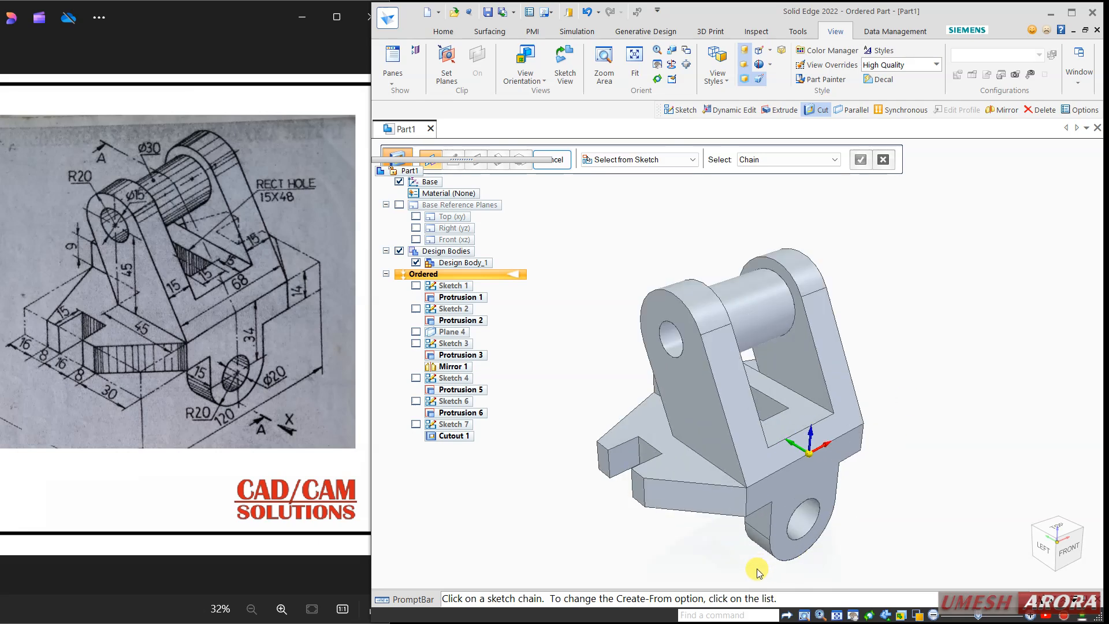